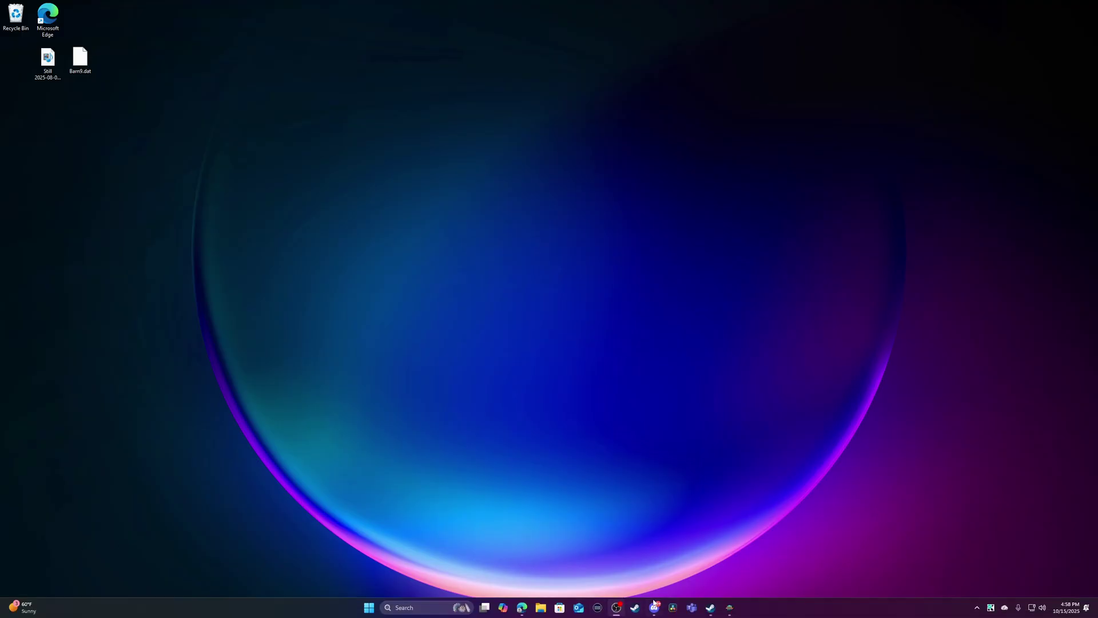
Step: Browse My Garage's local files from the Steam library, minimize Steam and move the folder window aside
left_click(713, 611)
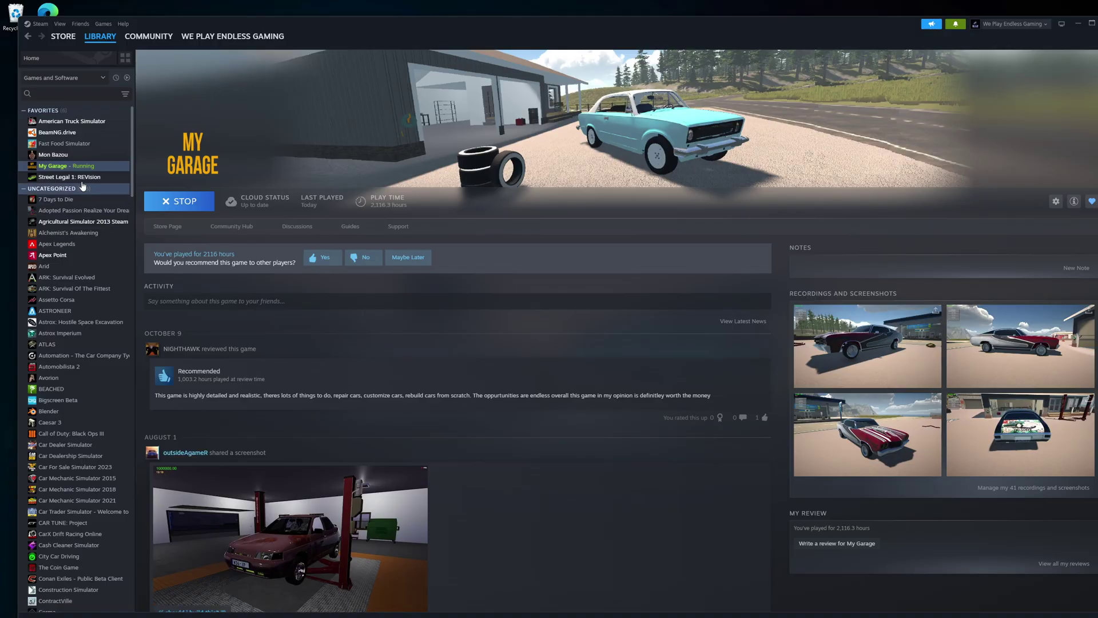
right_click(75, 169)
mouse_move(117, 215)
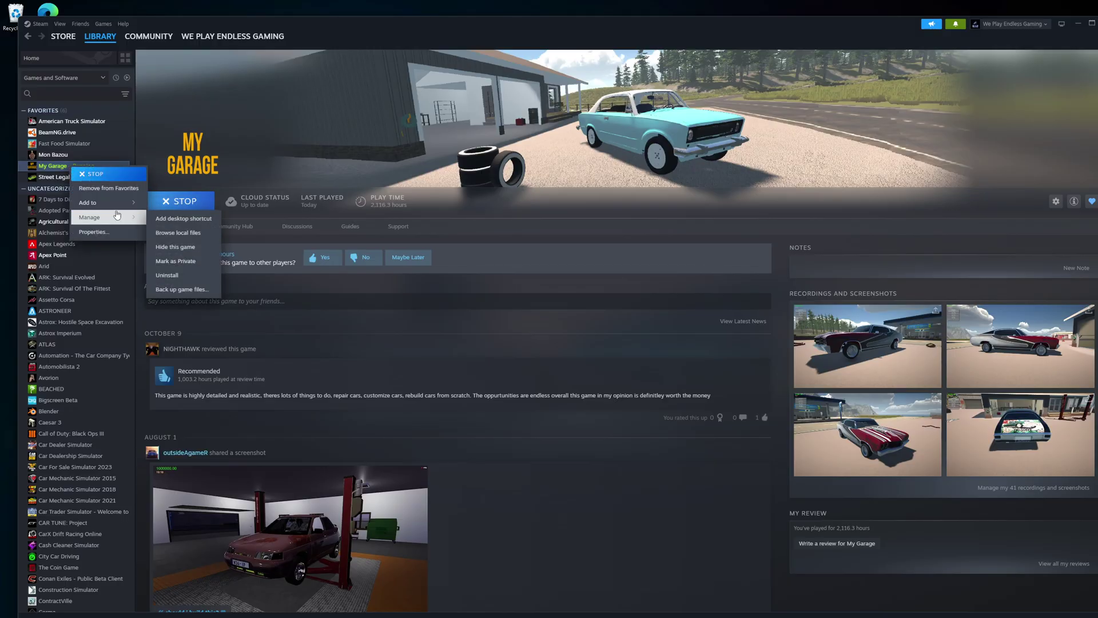
left_click(172, 232)
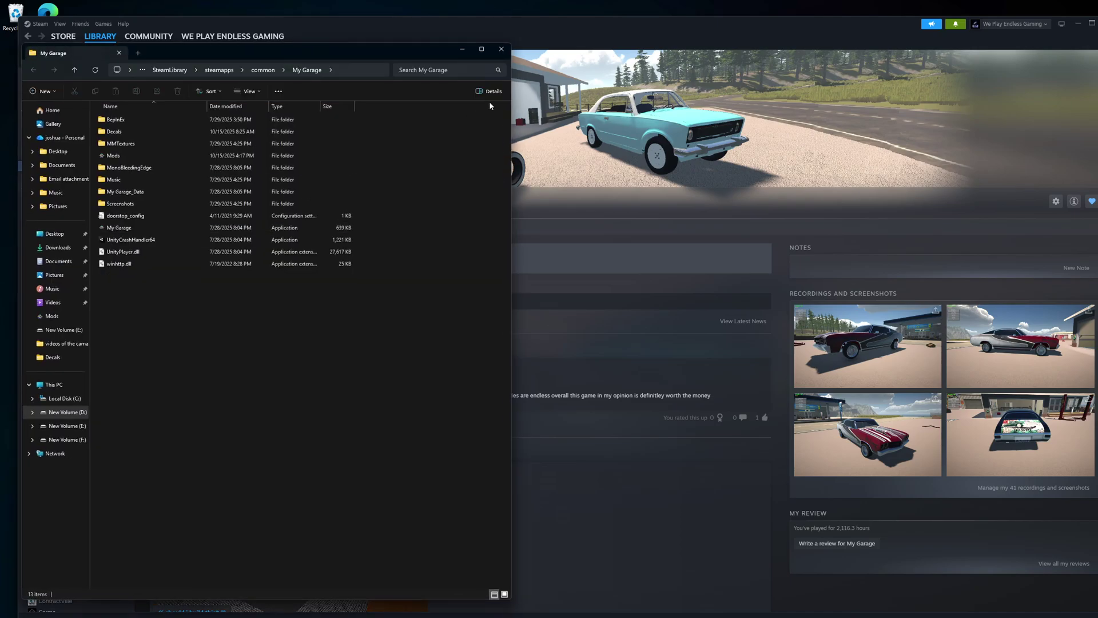
left_click(1077, 23)
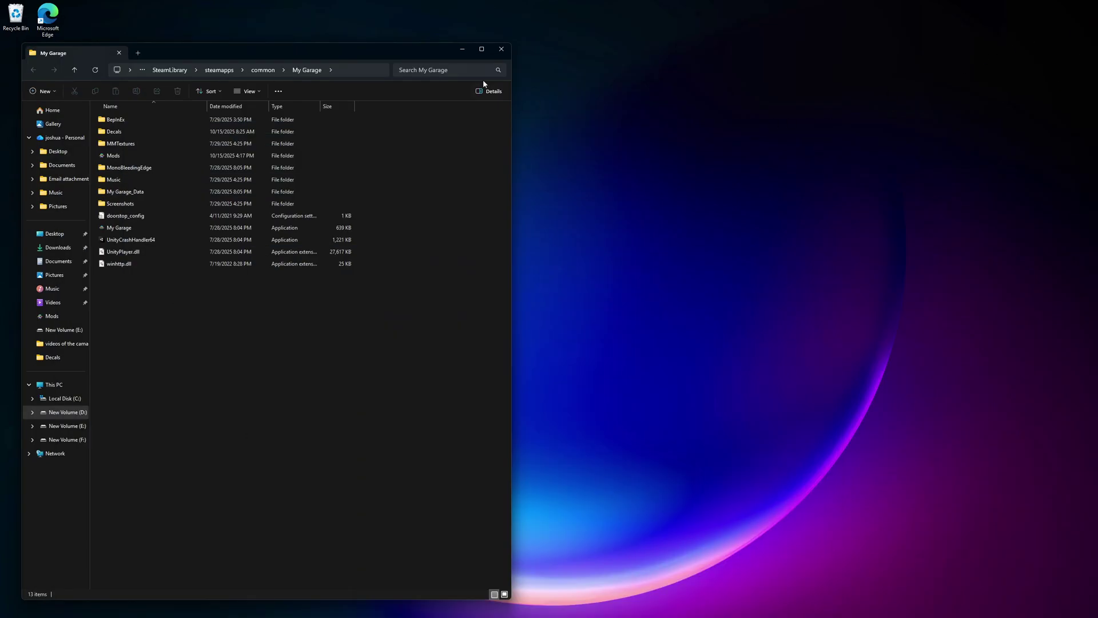
left_click_drag(409, 55, 978, 54)
Step: Switch to Discord, open Fede's Server (ModUtils official server), and resize its window to fit beside the My Garage folder
mouse_move(485, 607)
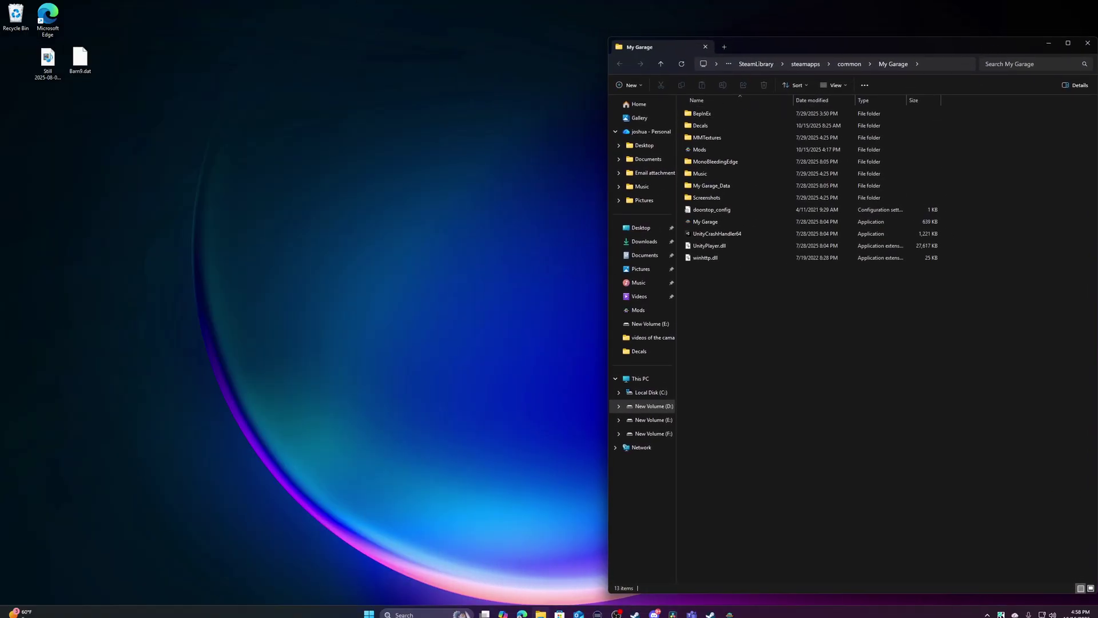
left_click(652, 609)
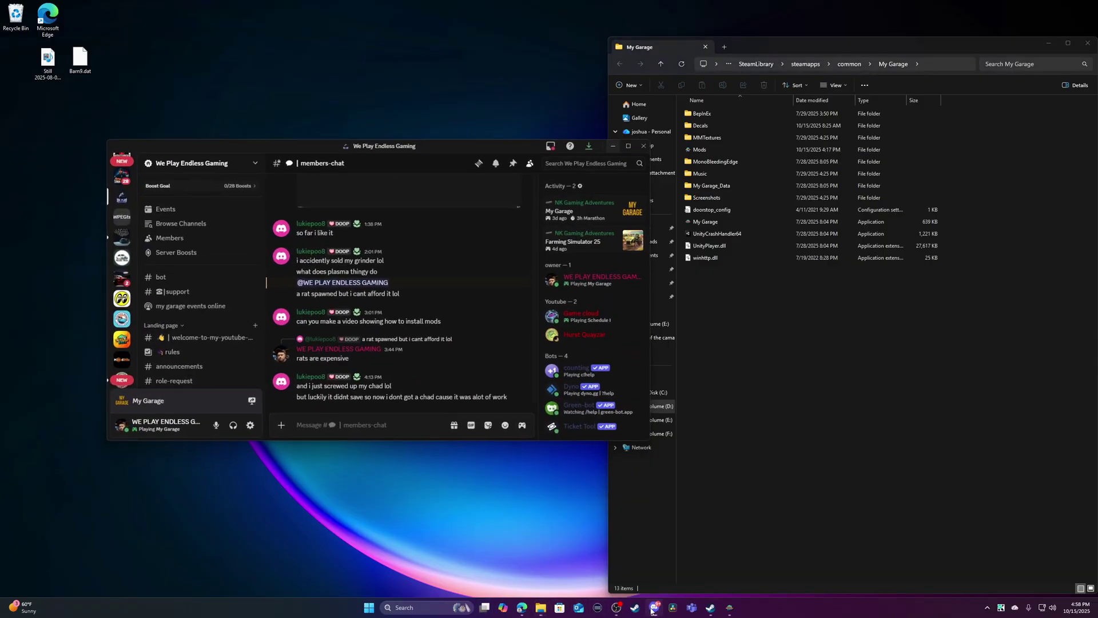
left_click(117, 358)
left_click(628, 141)
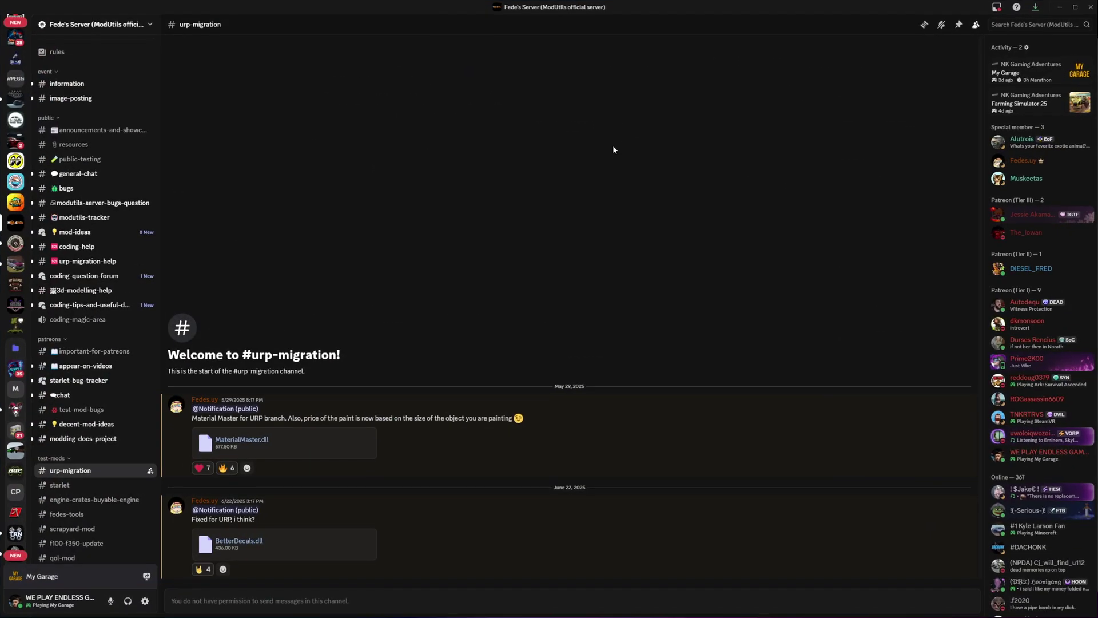
left_click(1075, 7)
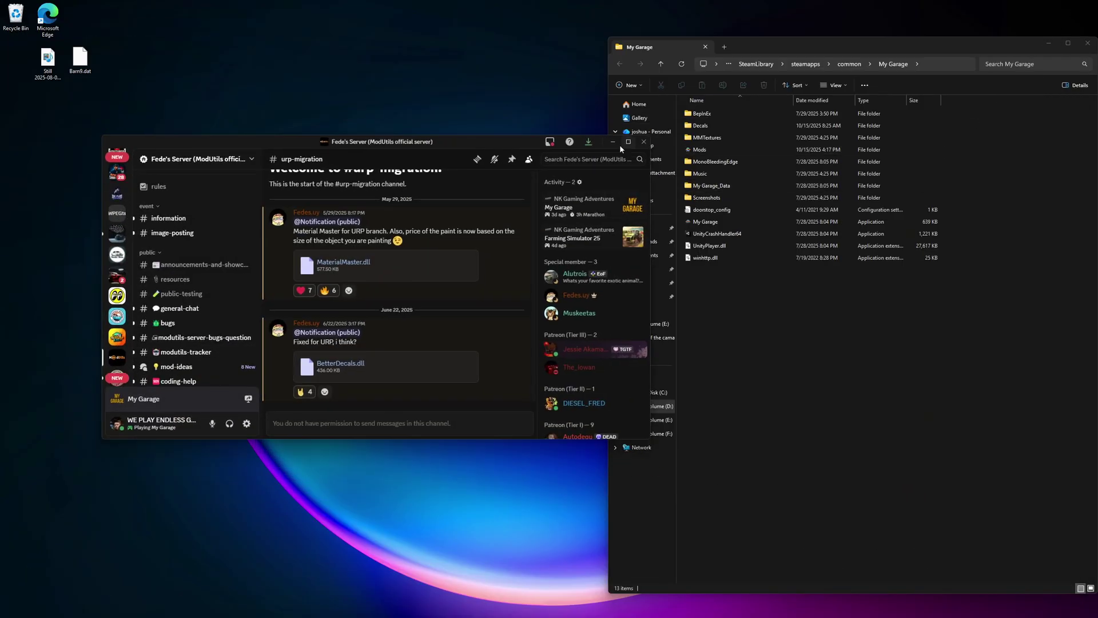
left_click_drag(510, 135, 492, 33)
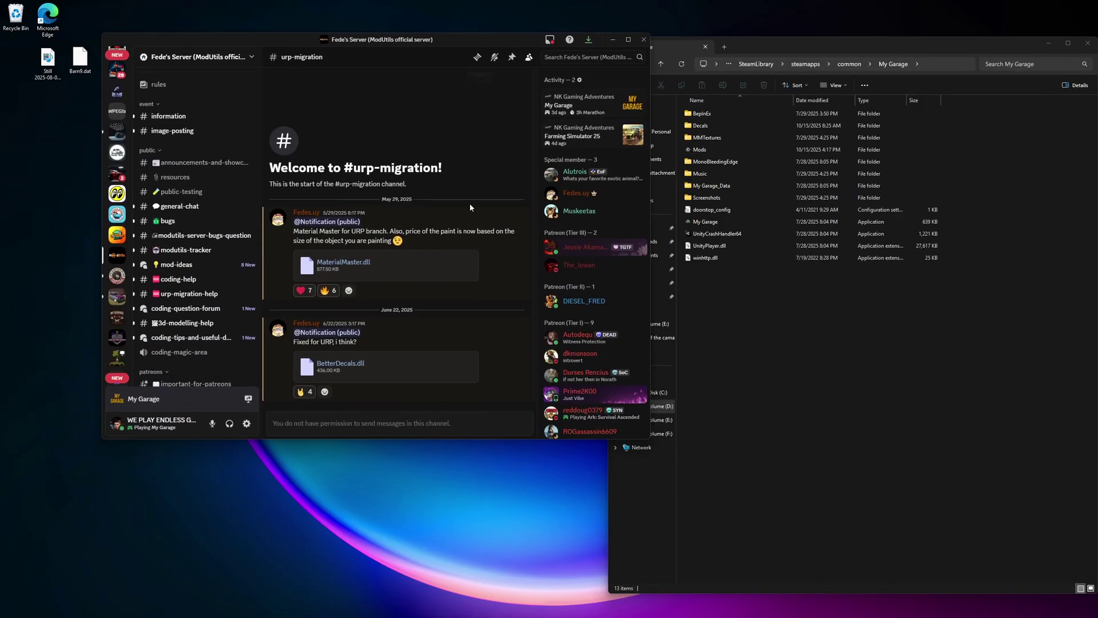
left_click_drag(459, 438, 458, 594)
left_click_drag(451, 41, 400, 46)
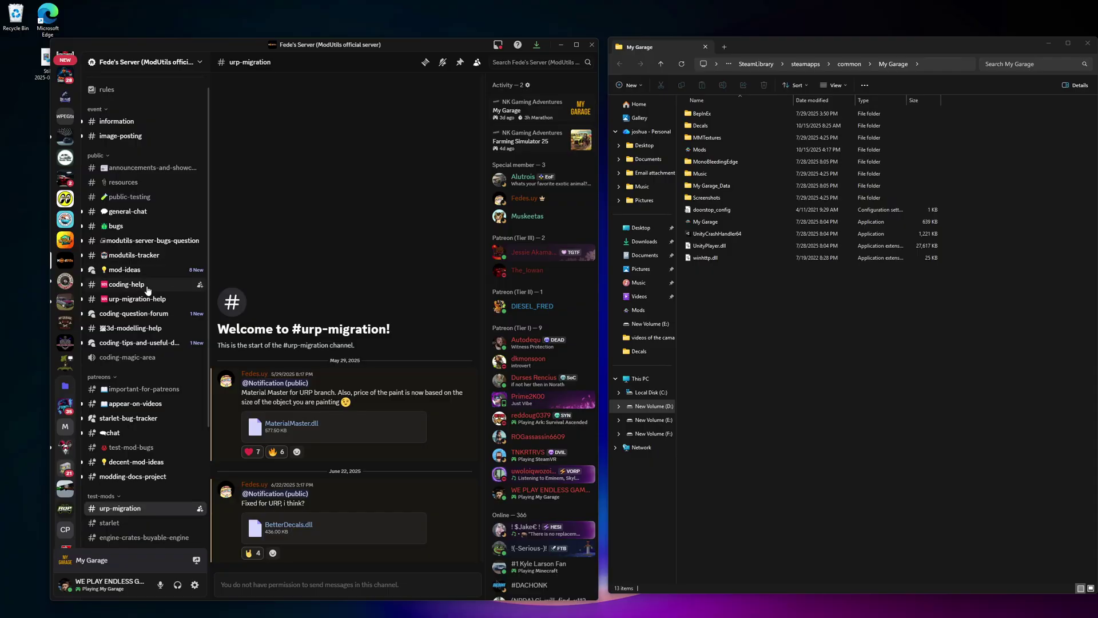
Step: Open the server's public-testing channel and review its ModUtils releases from ModUtils_v1.5-rc1 to ModUtils 1.6-dev1
scroll(166, 369, "up", 1)
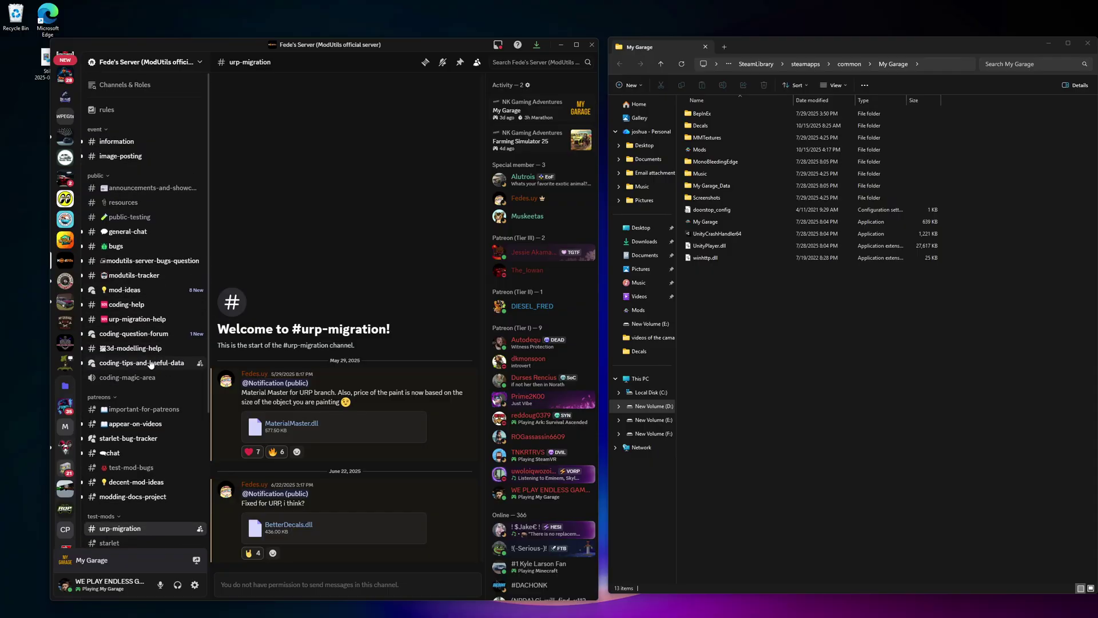
left_click(127, 218)
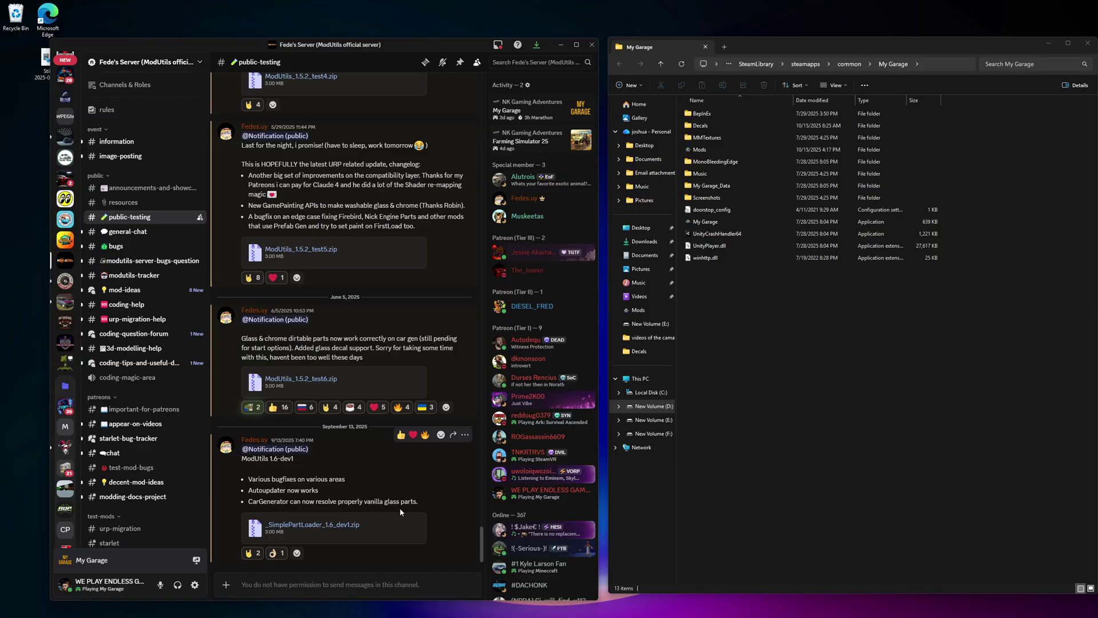
scroll(400, 512, "up", 15)
scroll(400, 511, "up", 1)
scroll(400, 512, "up", 5)
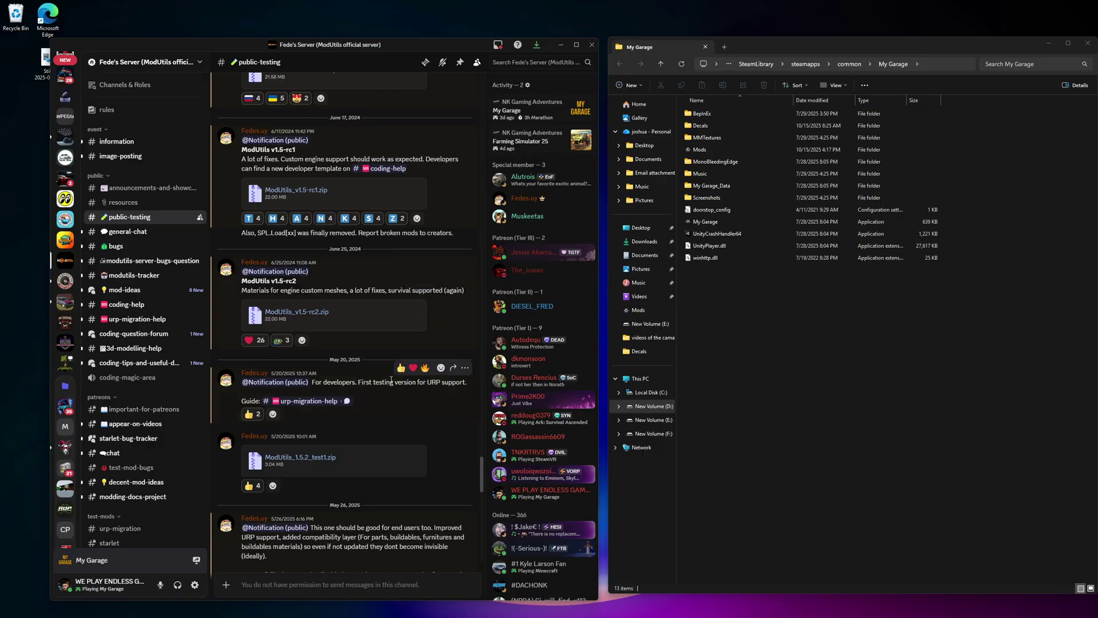
scroll(383, 382, "down", 15)
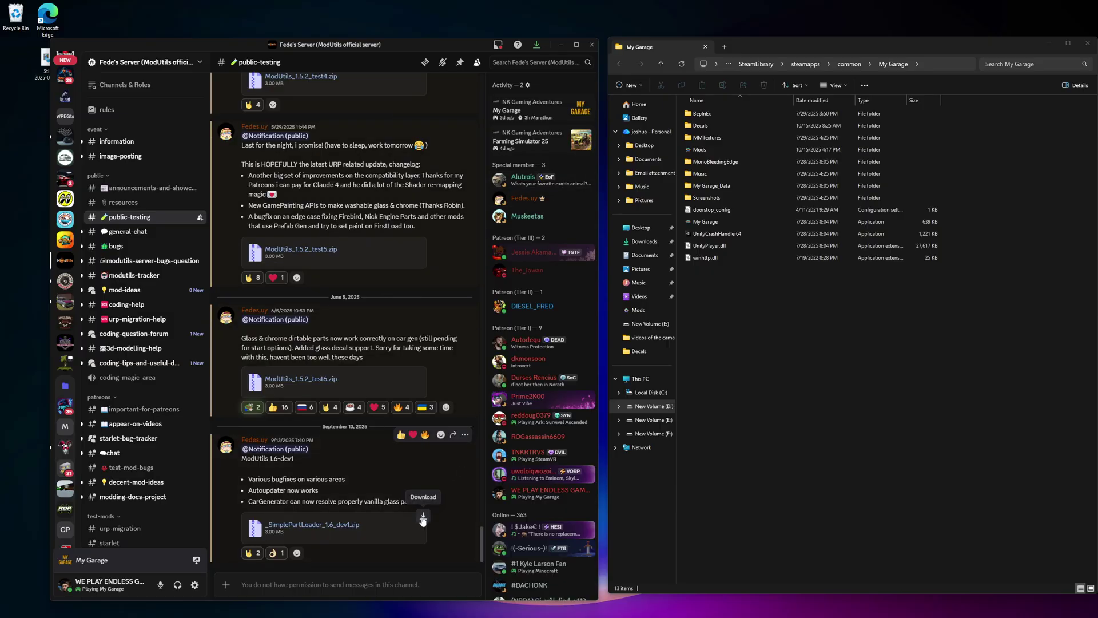
Step: Download the ModUtils 1.6-dev1 zip, saving it to Downloads as _SimplePartLoader_1.6_dev1 (2), and minimize the browser and Discord
left_click(423, 518)
left_click(320, 354)
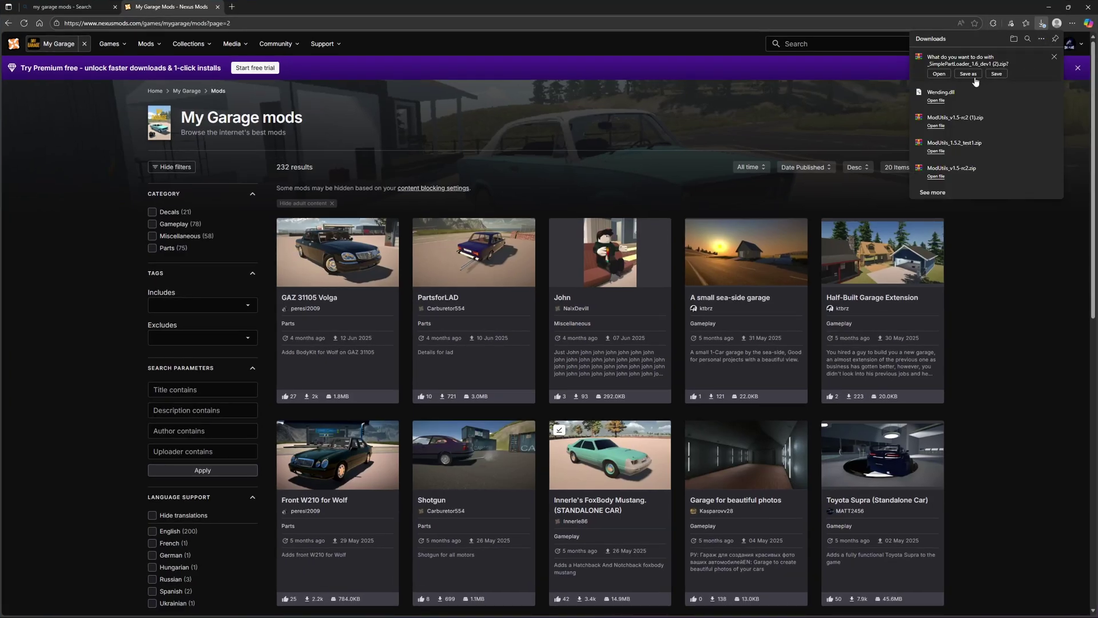
left_click(970, 76)
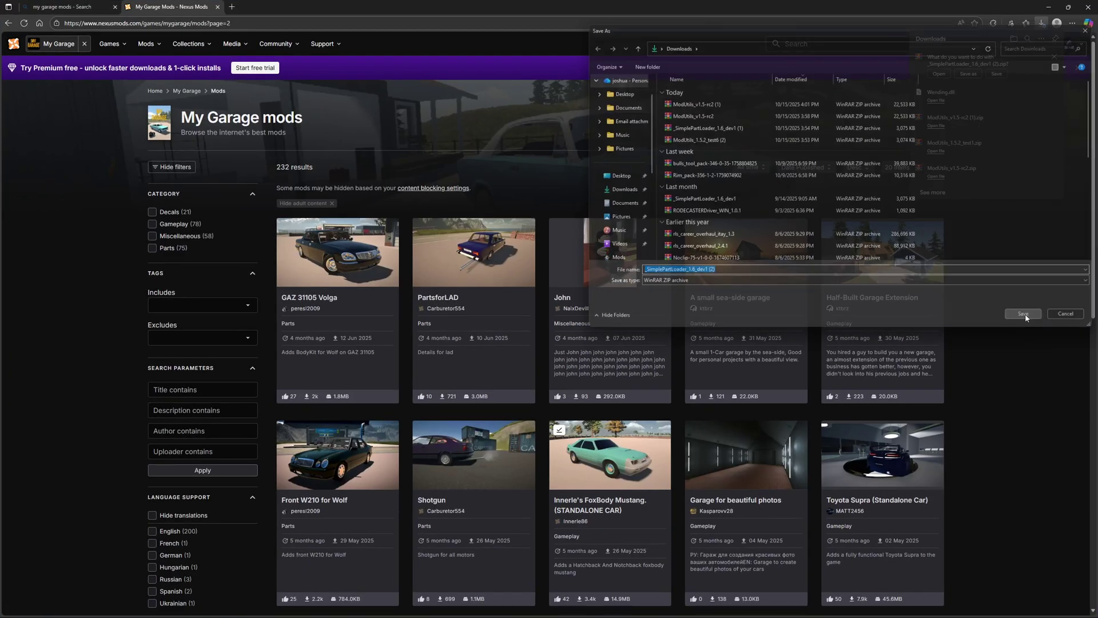
left_click(1023, 314)
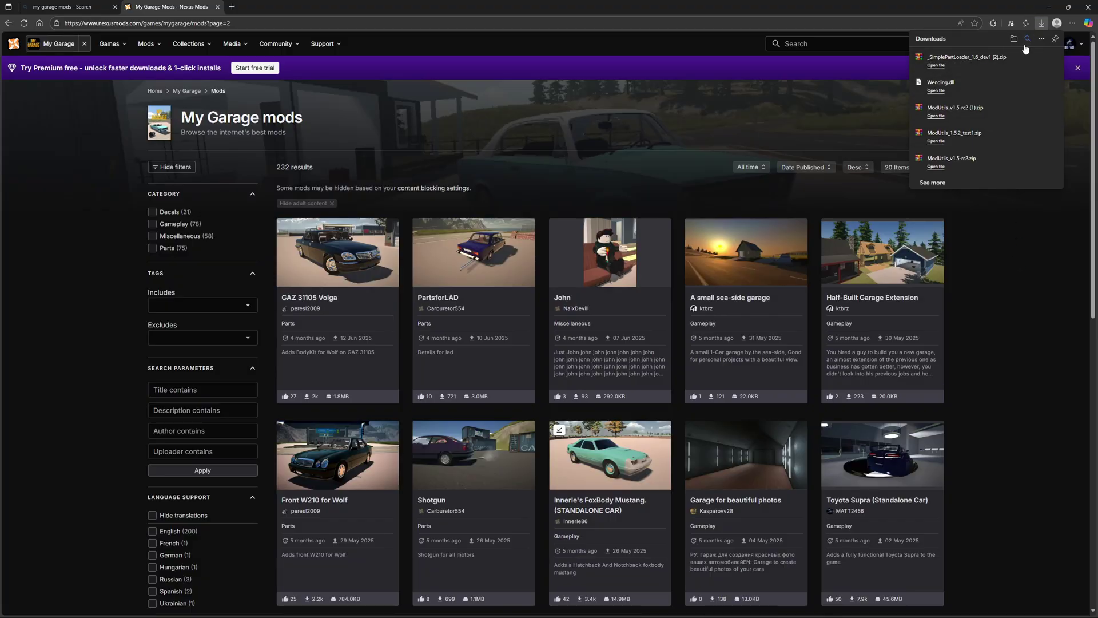
left_click(1048, 8)
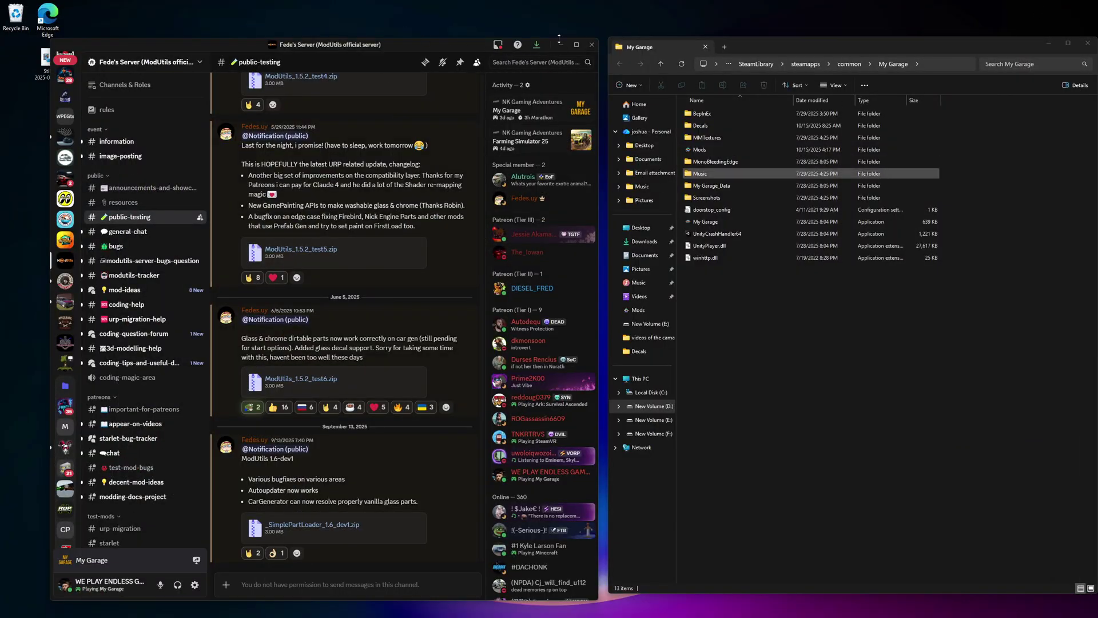
left_click(560, 44)
Step: Open the Downloads folder in a second File Explorer window and place it beside the My Garage folder
mouse_move(434, 615)
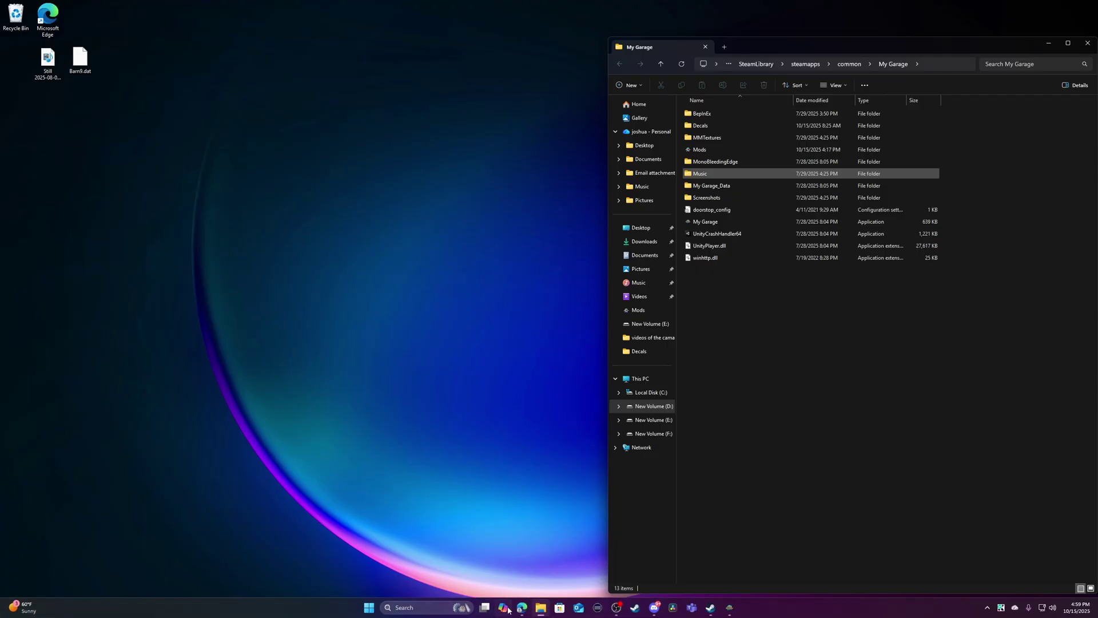
mouse_move(539, 611)
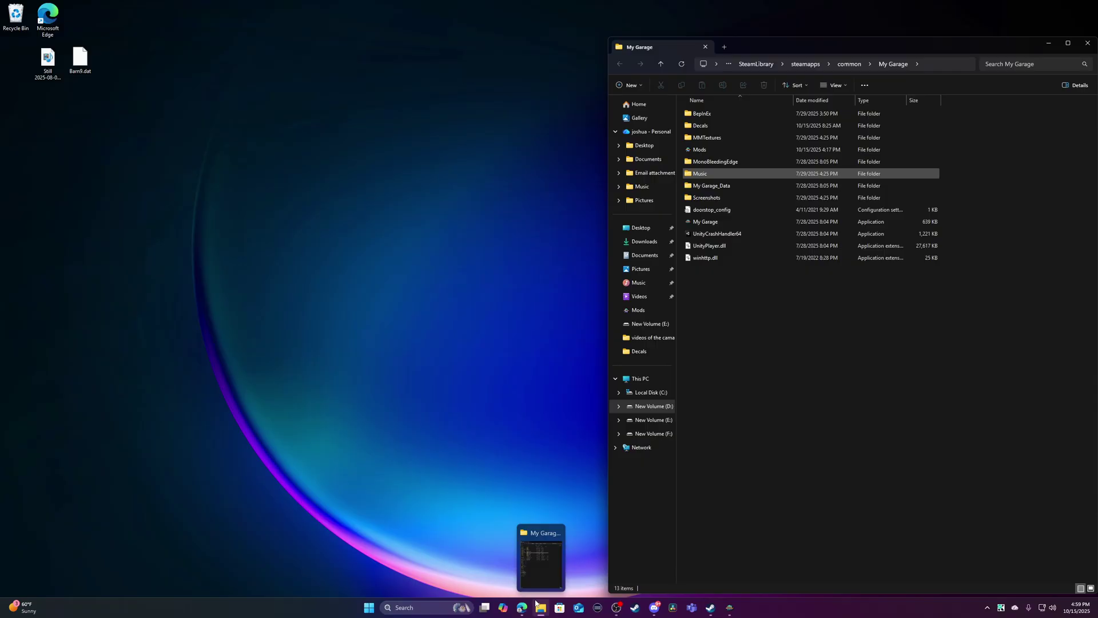
right_click(544, 611)
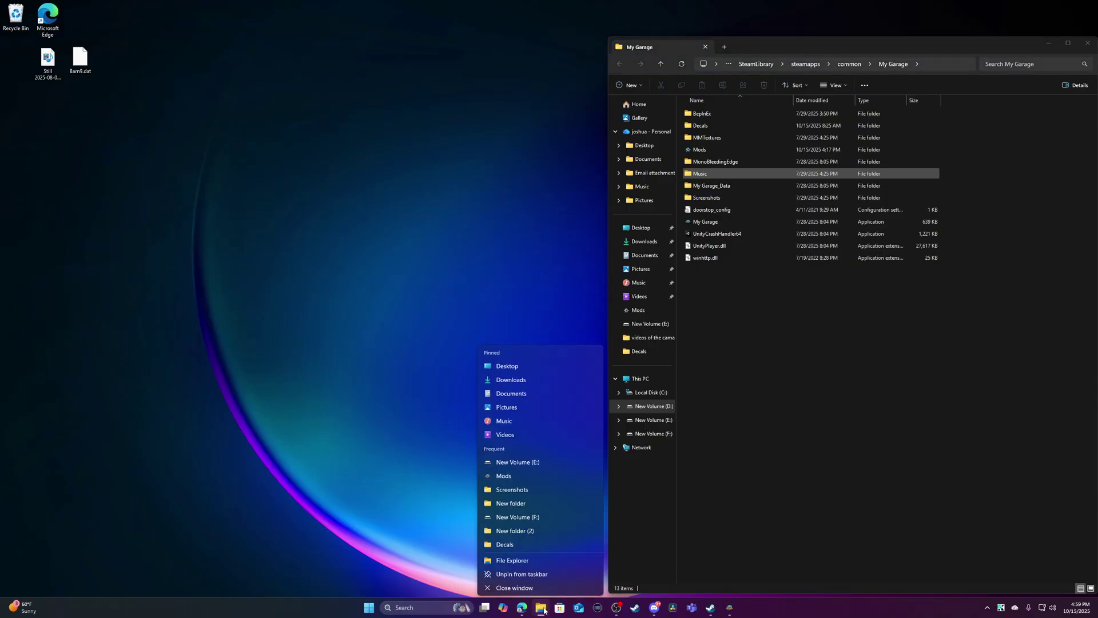
right_click(544, 610)
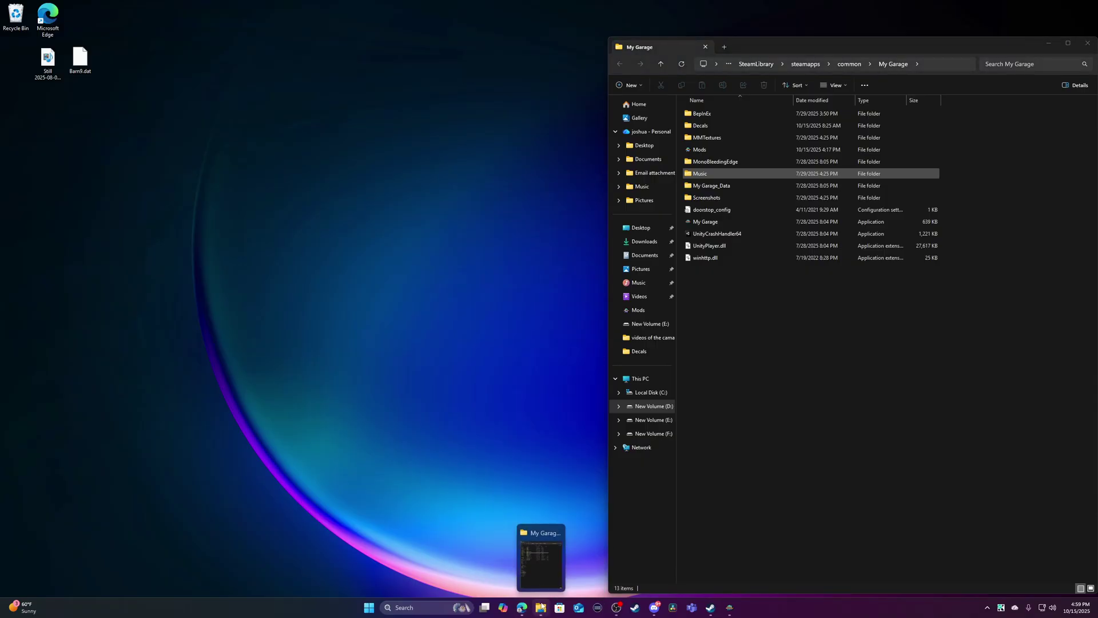
right_click(541, 610)
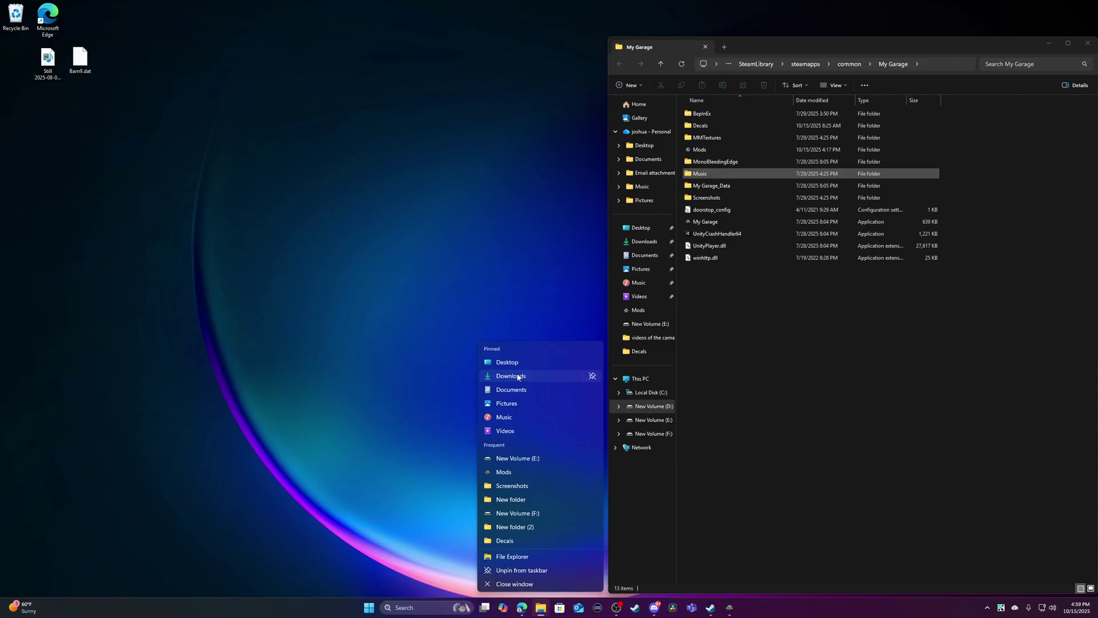
left_click(518, 376)
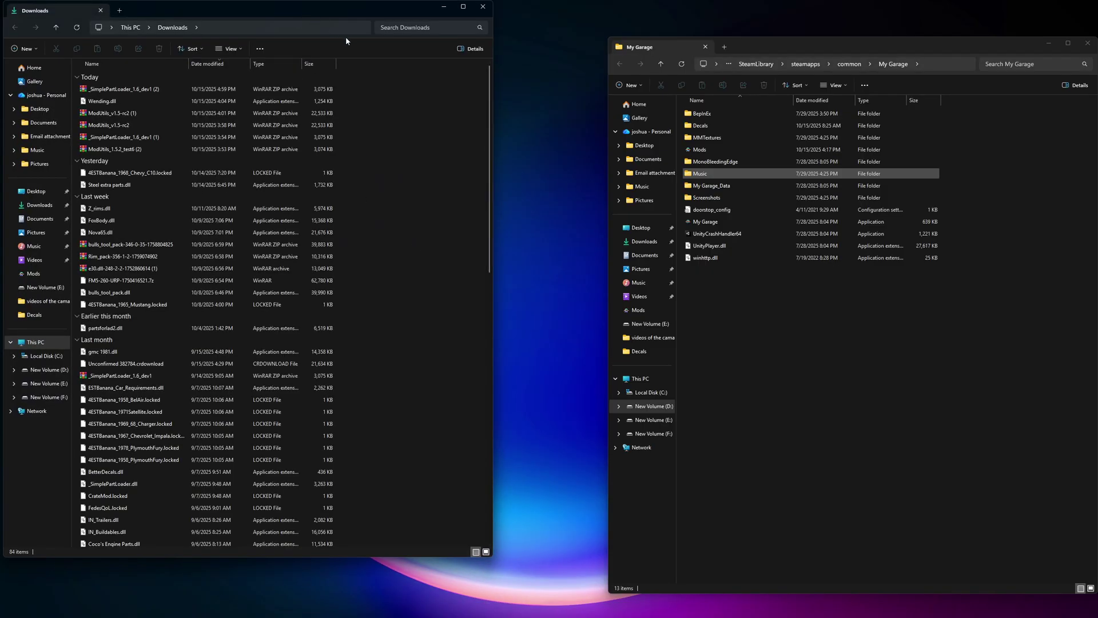
left_click_drag(332, 10, 412, 43)
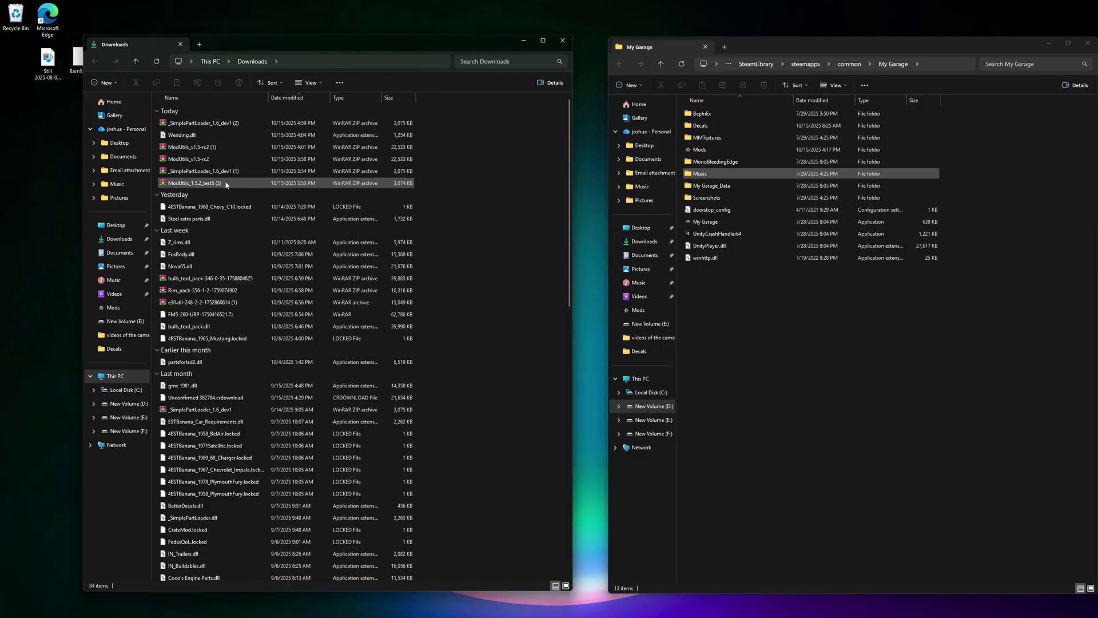
Step: Open the ModUtils_v1.5-rc2 archive from Downloads in WinRAR and dismiss the licence notice
left_click(213, 159)
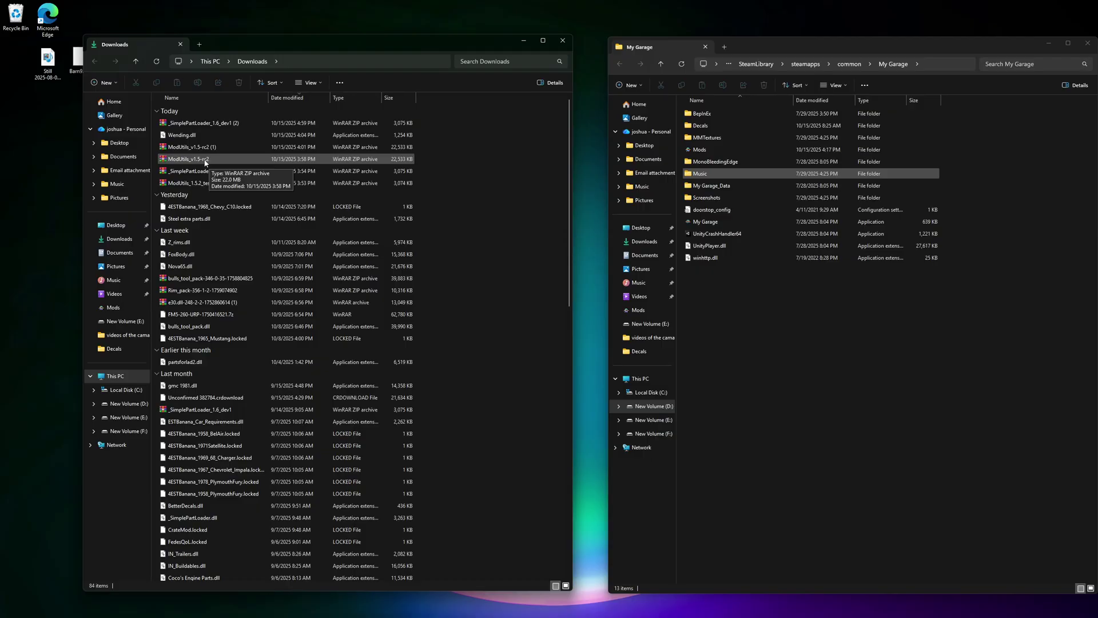
left_click(203, 160)
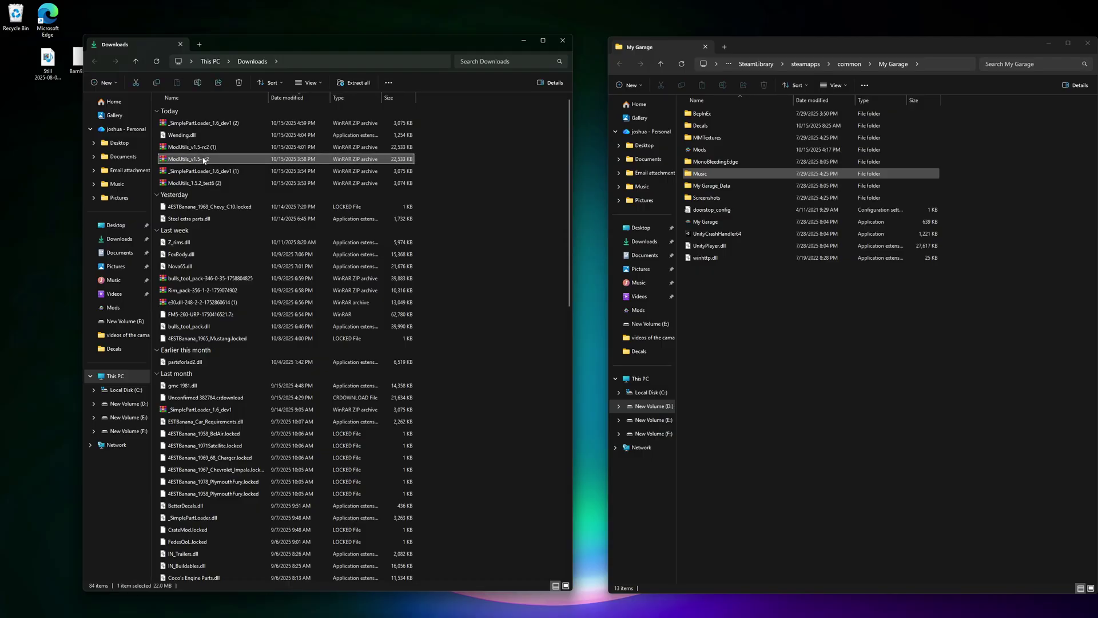
left_click(204, 159)
double_click(240, 159)
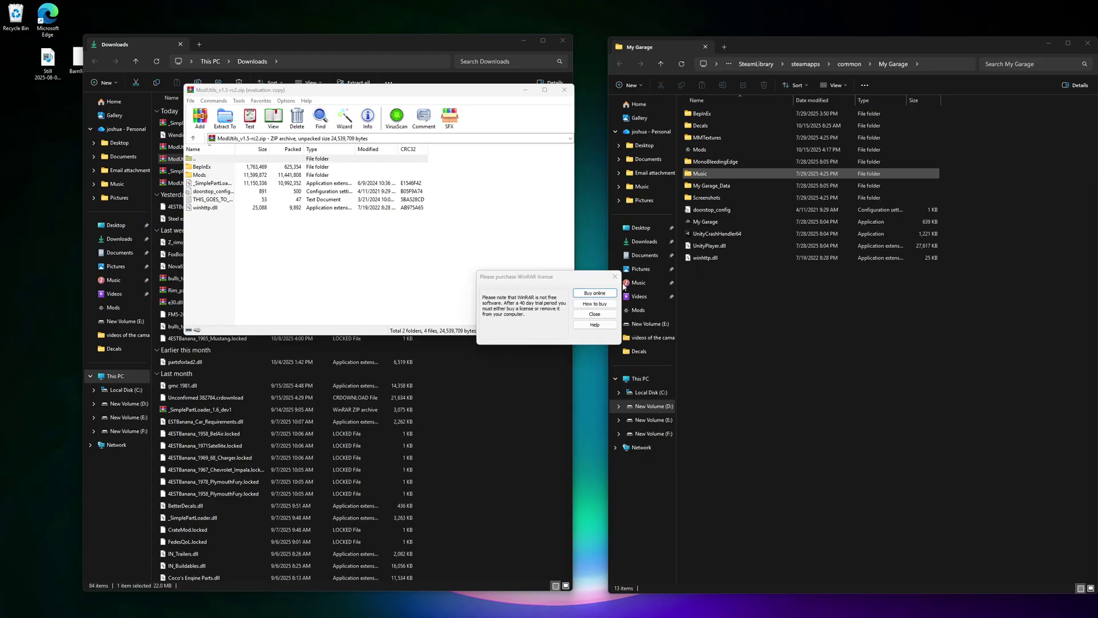
key("Escape")
key("Escape")
double_click(229, 158)
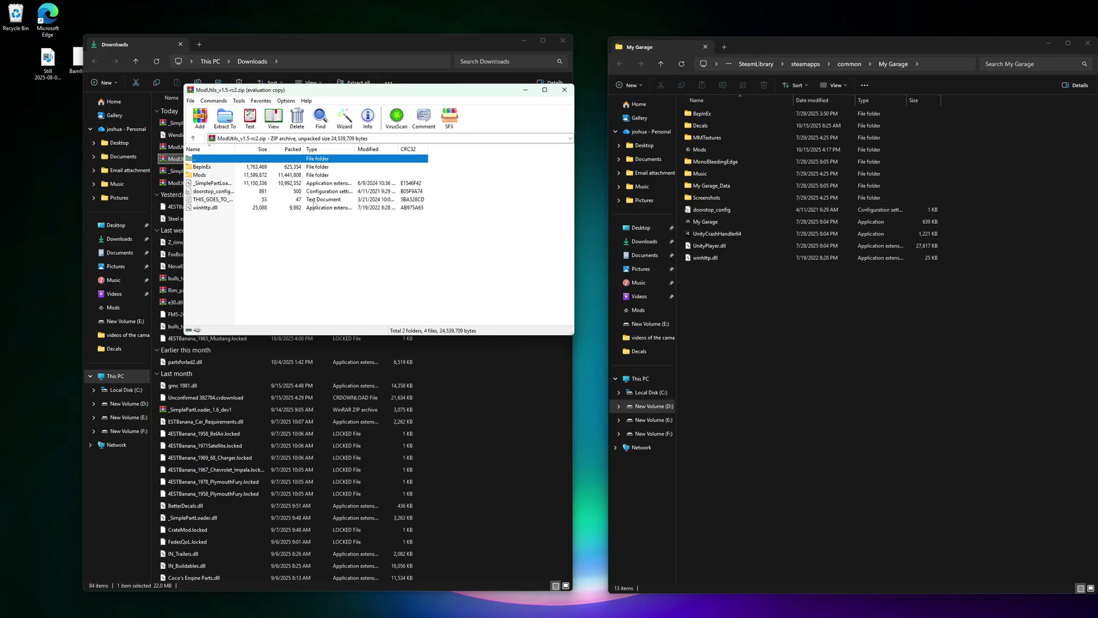
Step: Try to copy everything in the archive, from the BepInEx folder to winhttp.dll, into the My Garage game folder
left_click(210, 208)
left_click_drag(210, 209, 211, 170)
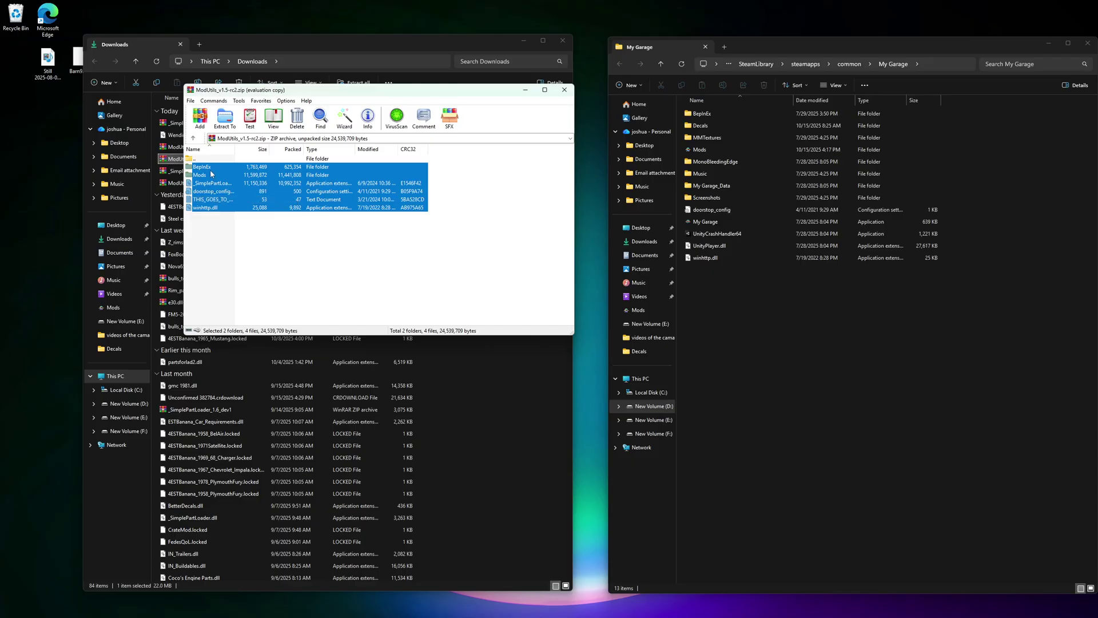
left_click_drag(211, 171, 821, 391)
Step: Look through the common, My Garage and Mods folders, and close the ModUtils_v1.5-rc2 archive window
left_click(848, 64)
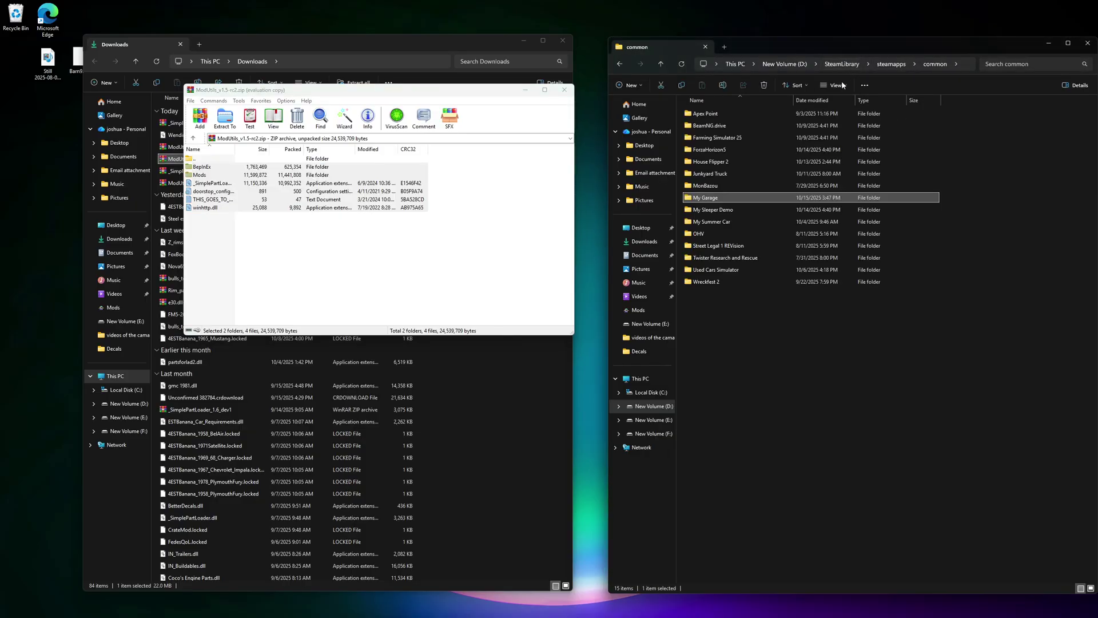
double_click(709, 197)
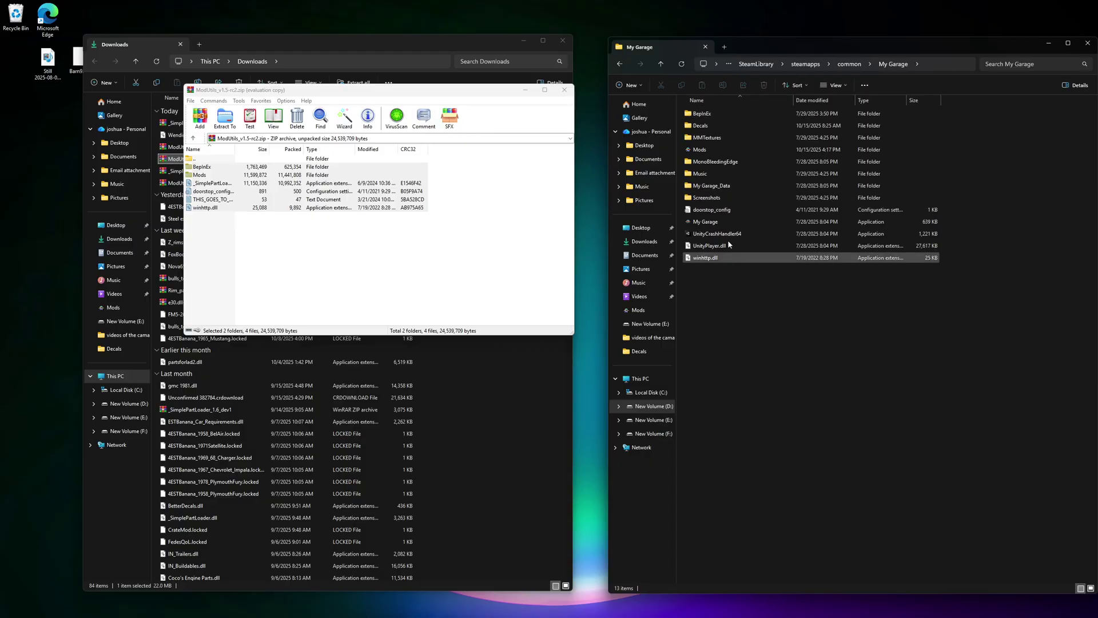
double_click(695, 149)
left_click(619, 64)
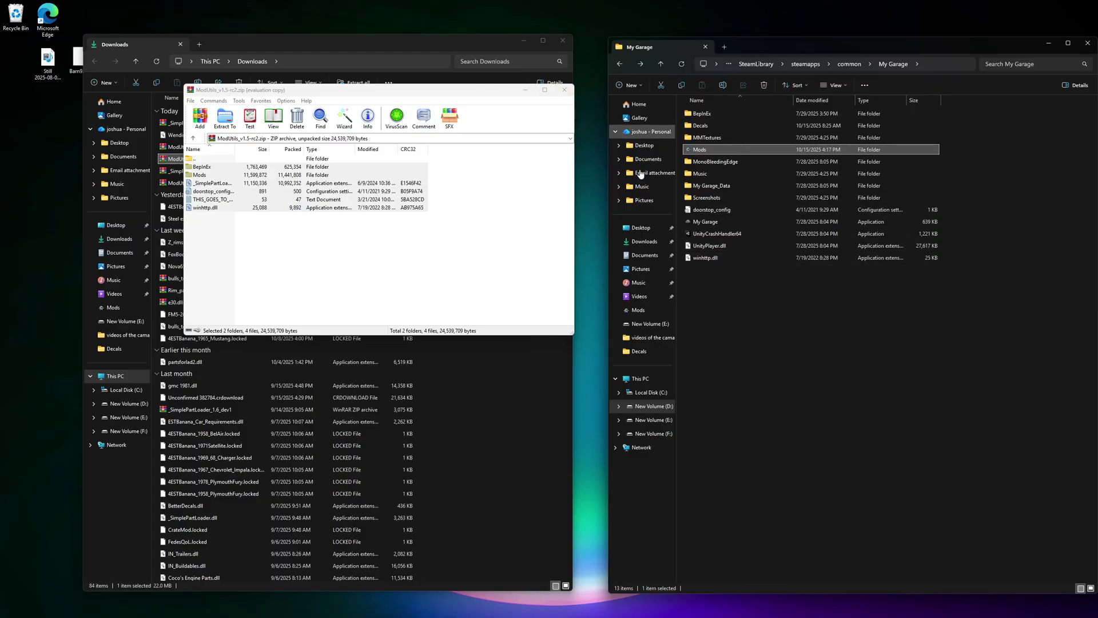
left_click(565, 90)
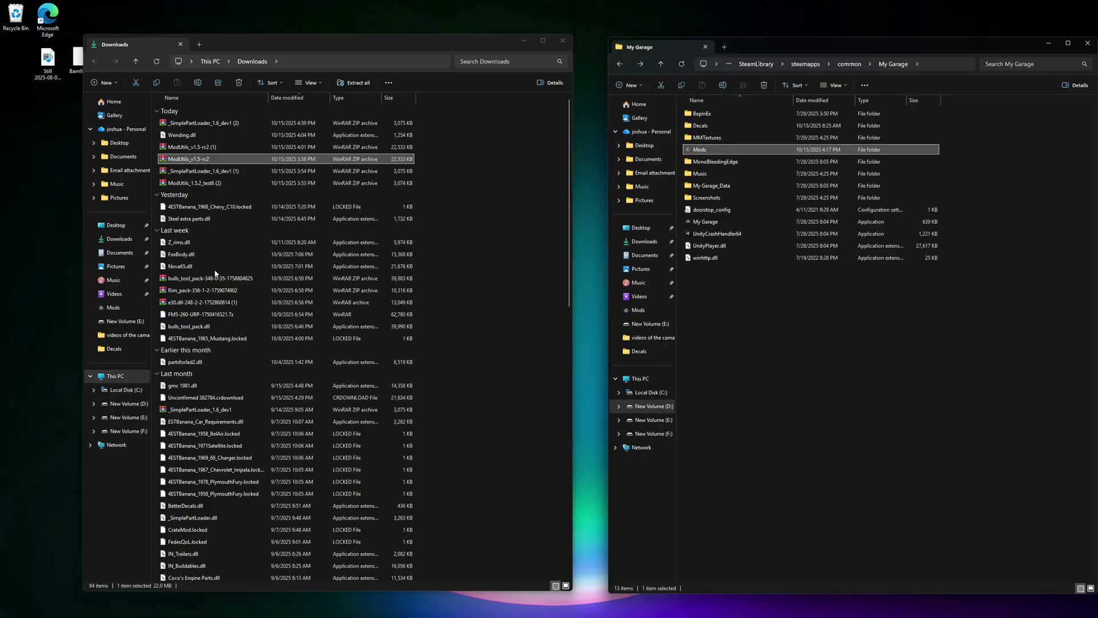
left_click(232, 586)
mouse_move(503, 609)
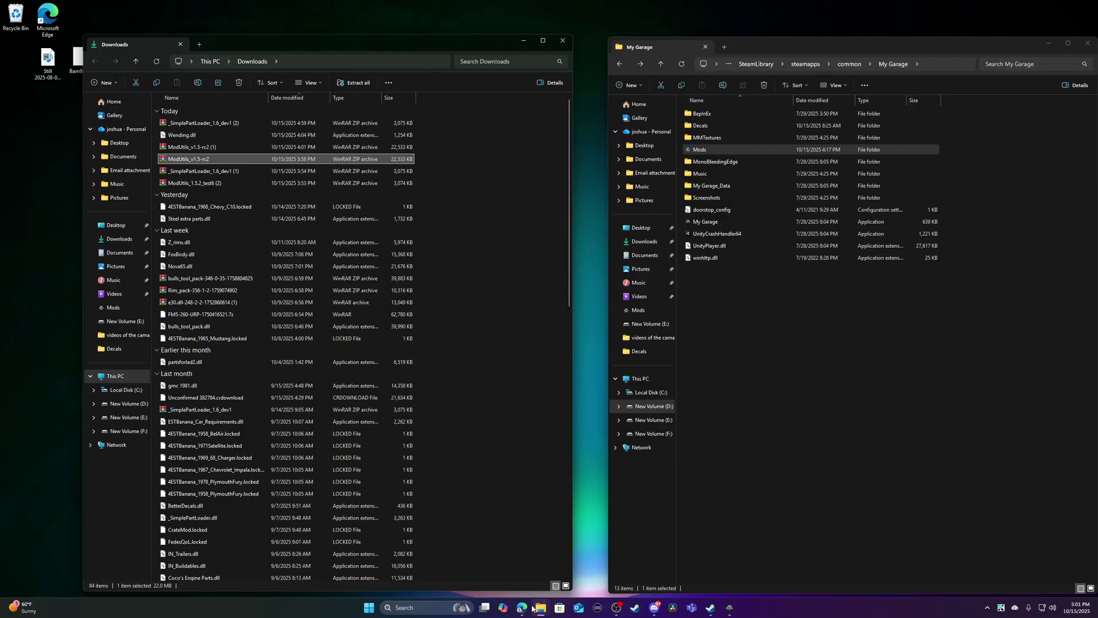
Step: Check the newest ModUtils file in Discord's public-testing channel, and open the _SimplePartLoader_1.6_dev1 (1) archive from Downloads in WinRAR
left_click(653, 607)
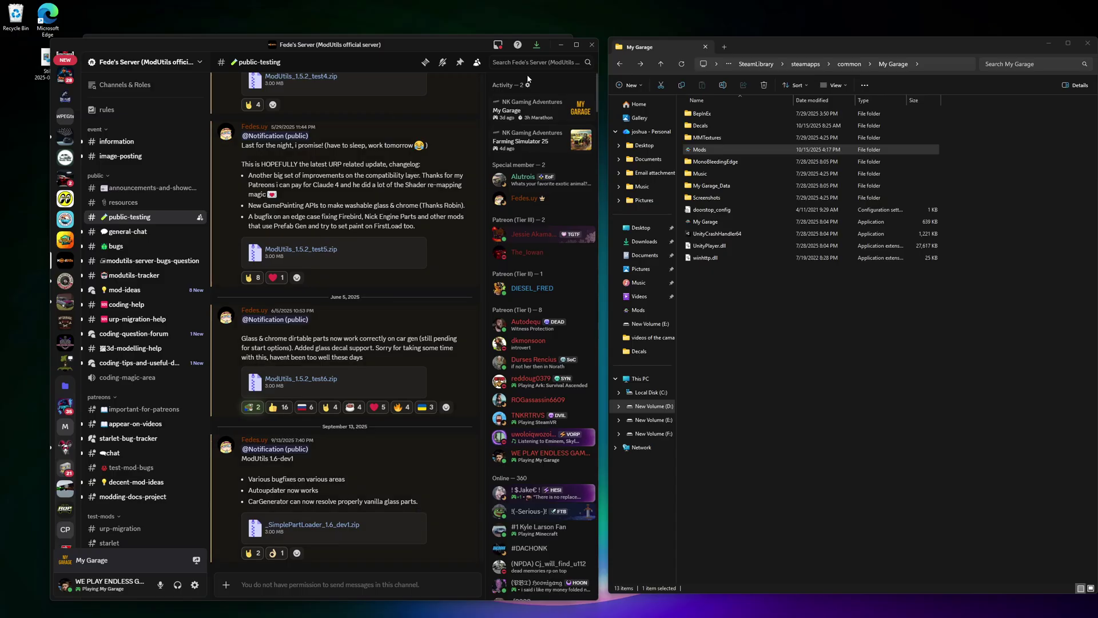
left_click(560, 44)
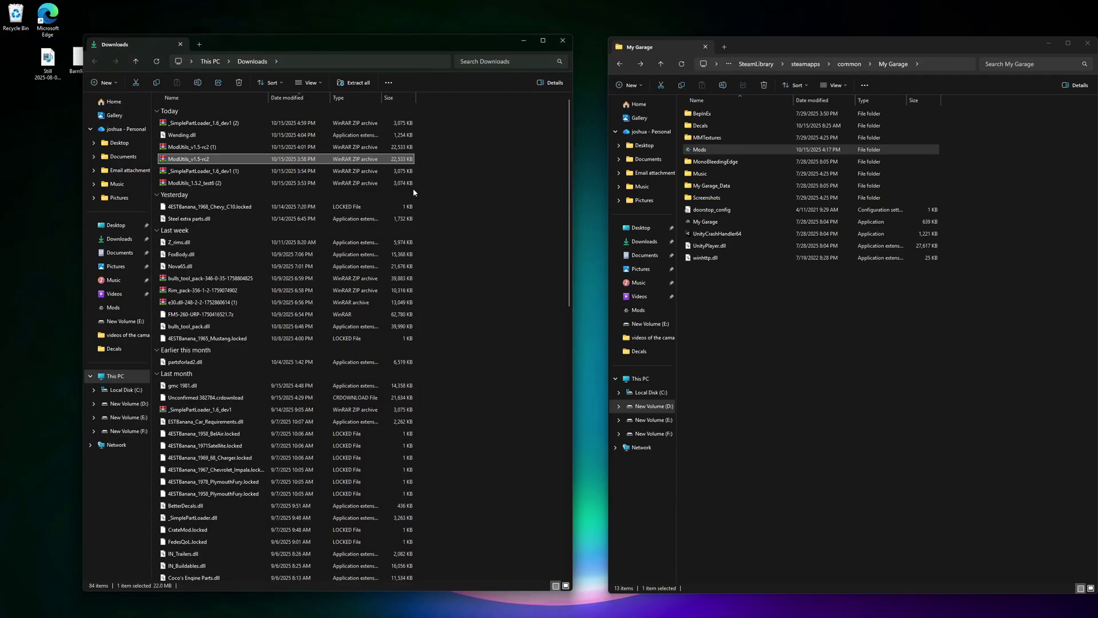
left_click(205, 173)
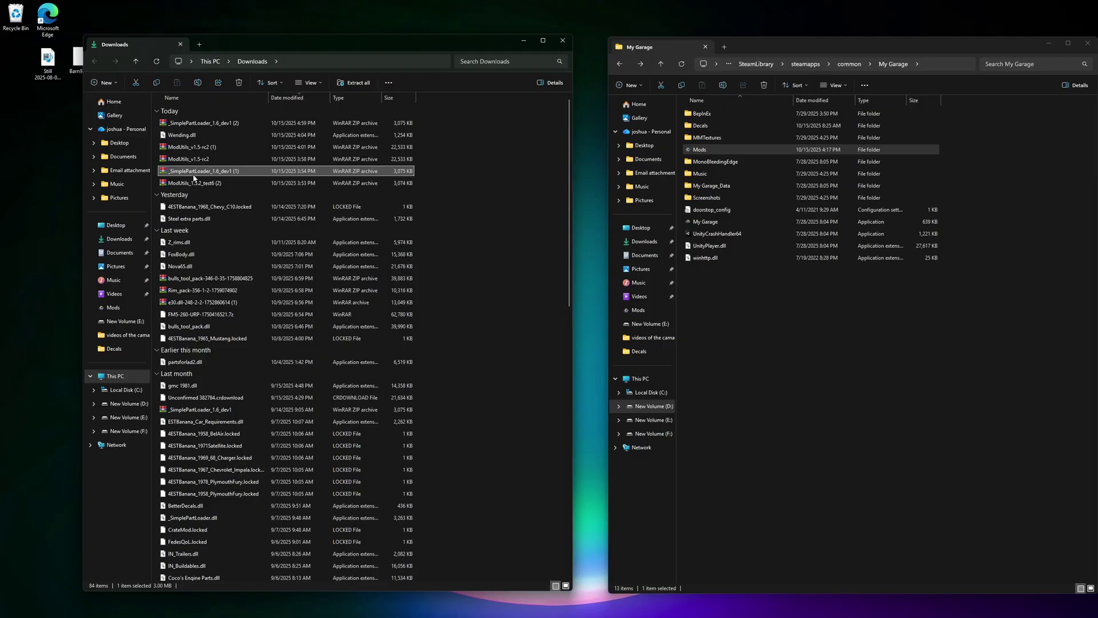
double_click(193, 172)
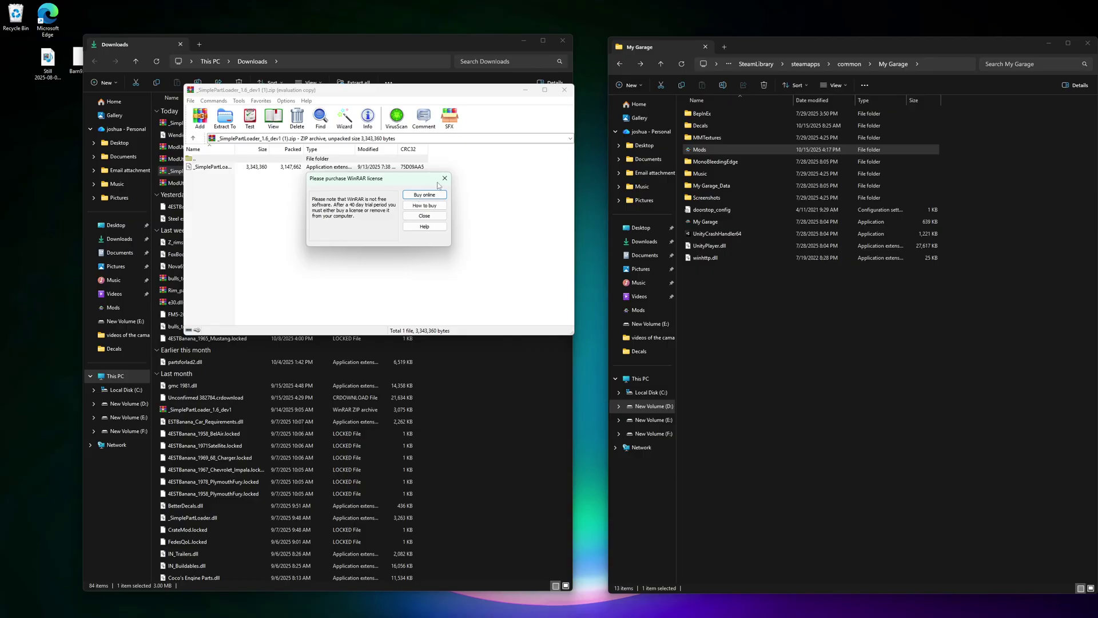
left_click(444, 179)
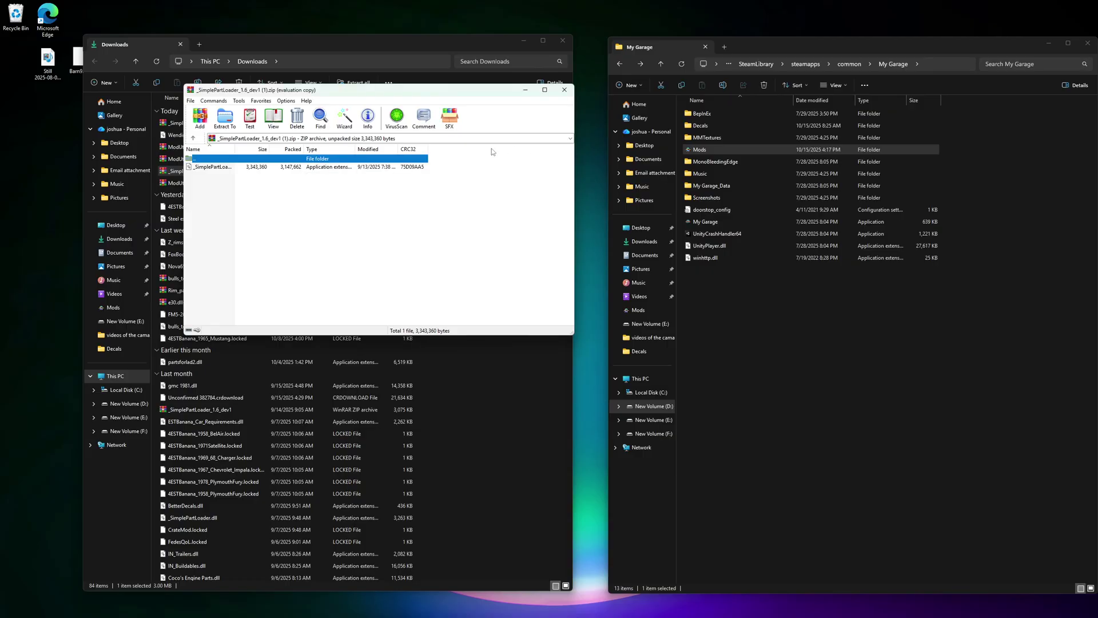
Step: Open the game's Mods folder in a wider window and try to copy _SimplePartLoader.dll from the archive into it
double_click(701, 149)
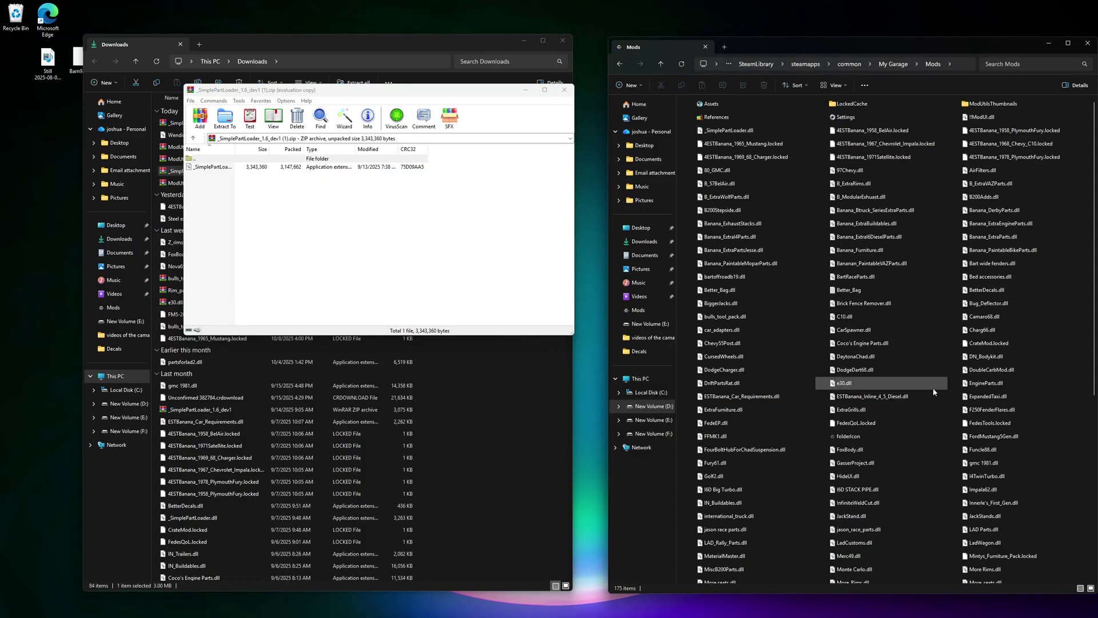
left_click_drag(609, 489, 520, 494)
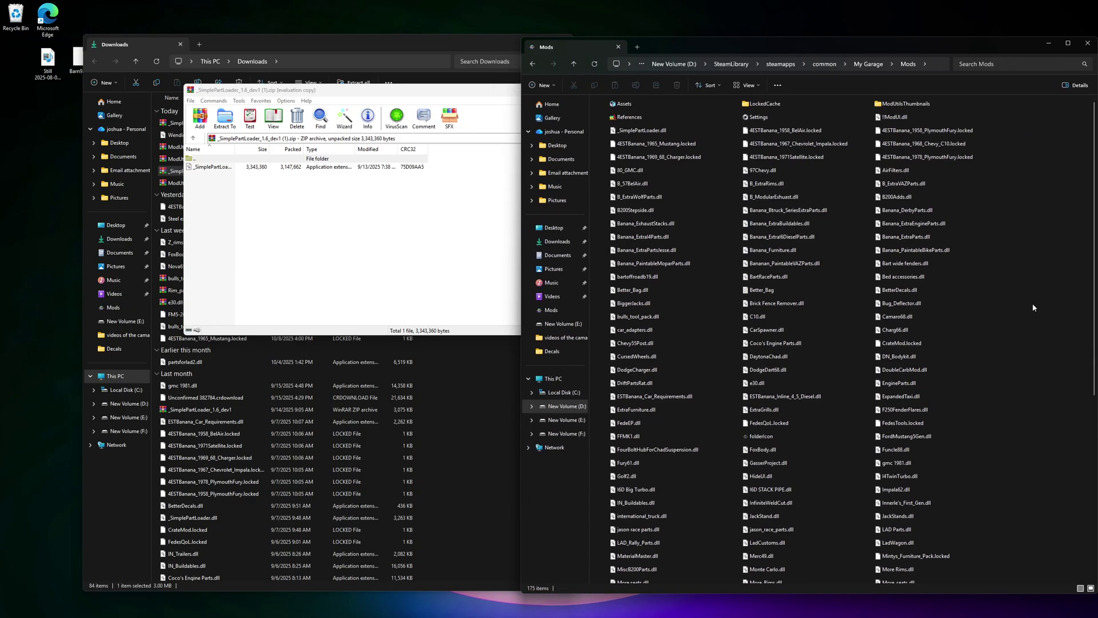
left_click_drag(213, 167, 1035, 355)
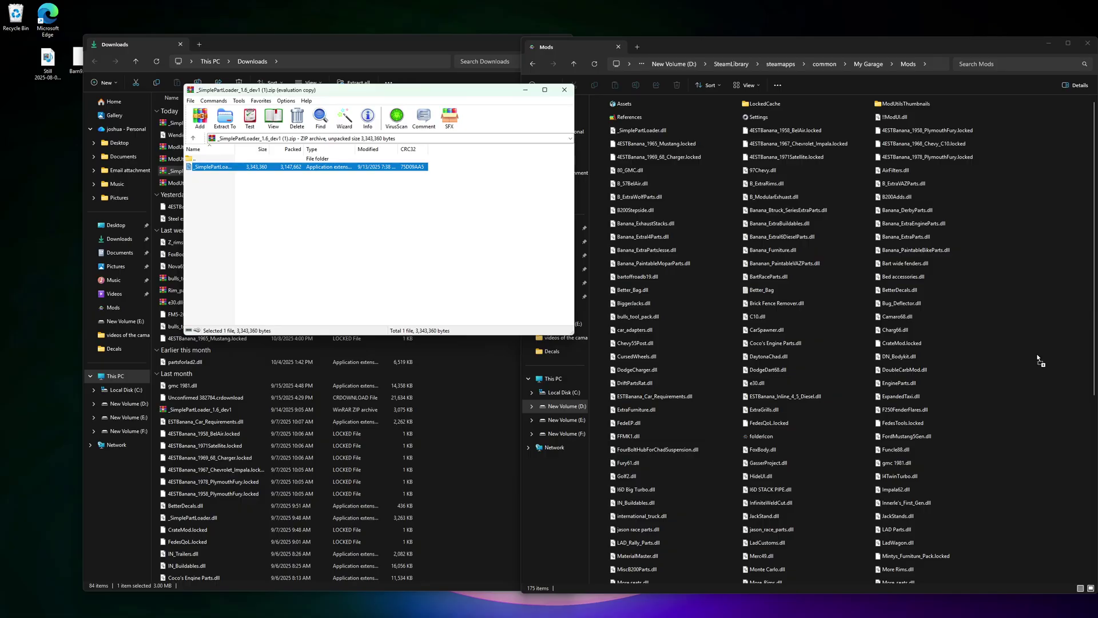
left_click_drag(1038, 357, 1042, 348)
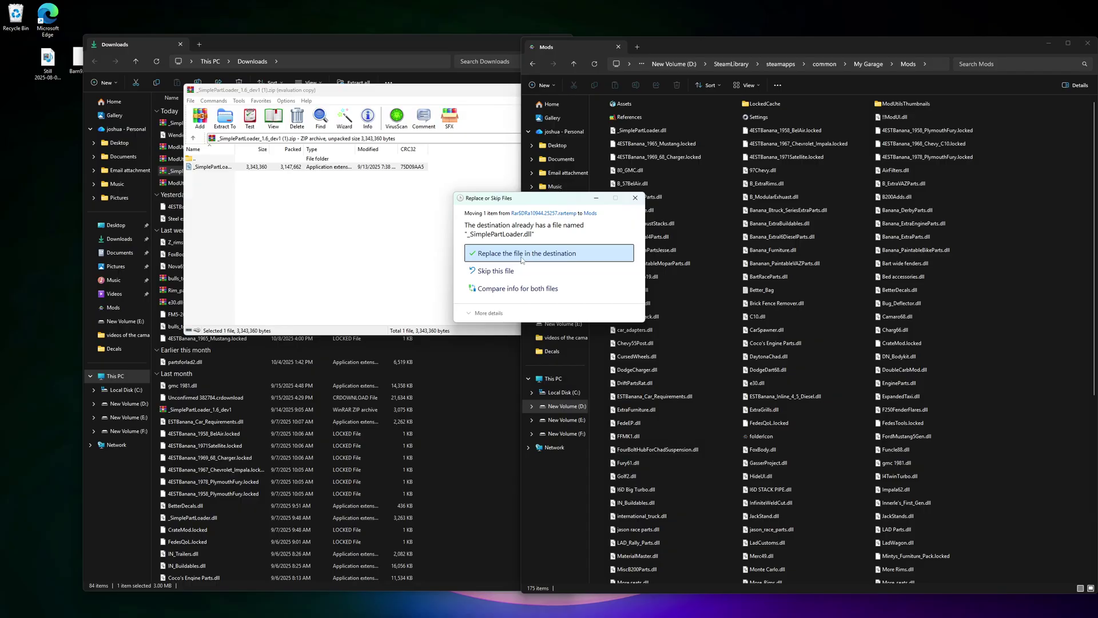
left_click(635, 198)
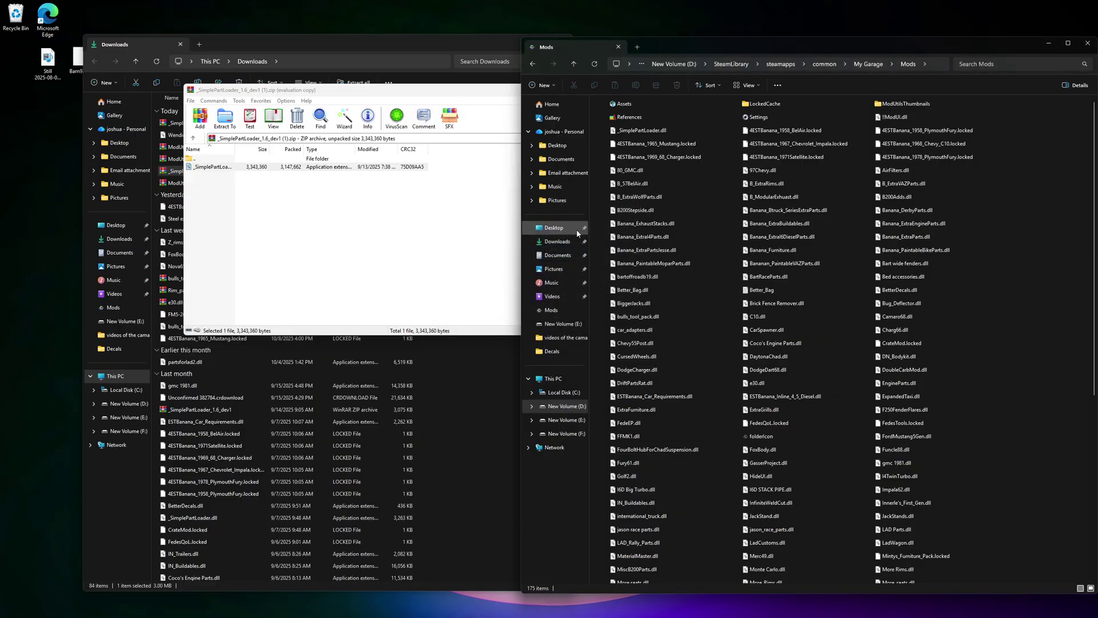
Step: Close the _SimplePartLoader_1.6_dev1 (1) archive and shift the Downloads window clear of the Mods window
left_click_drag(475, 87, 428, 102)
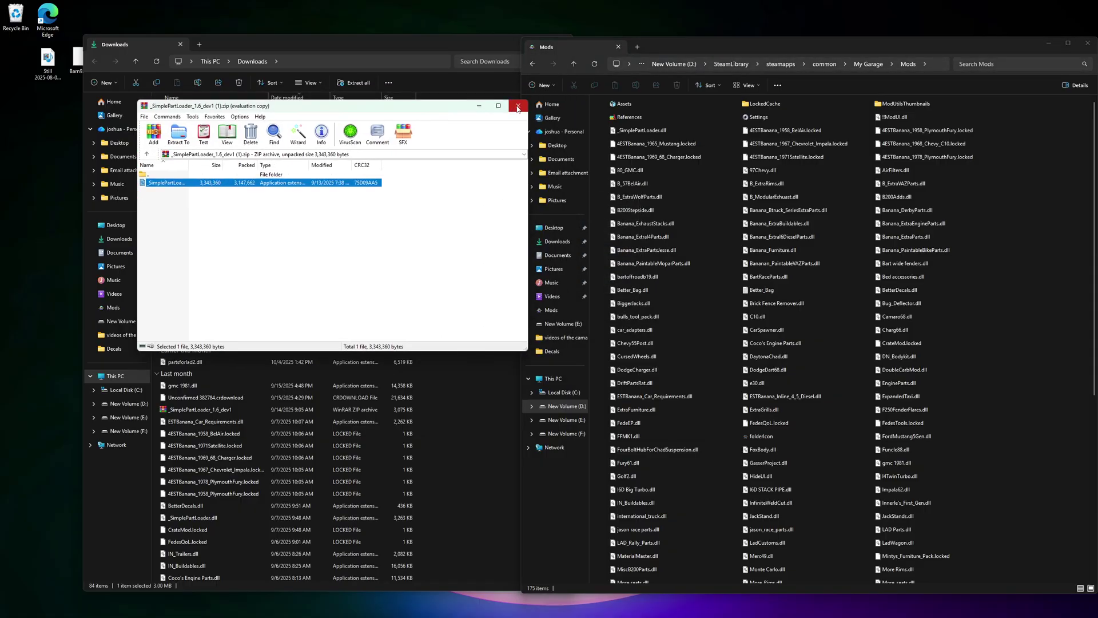
left_click(518, 107)
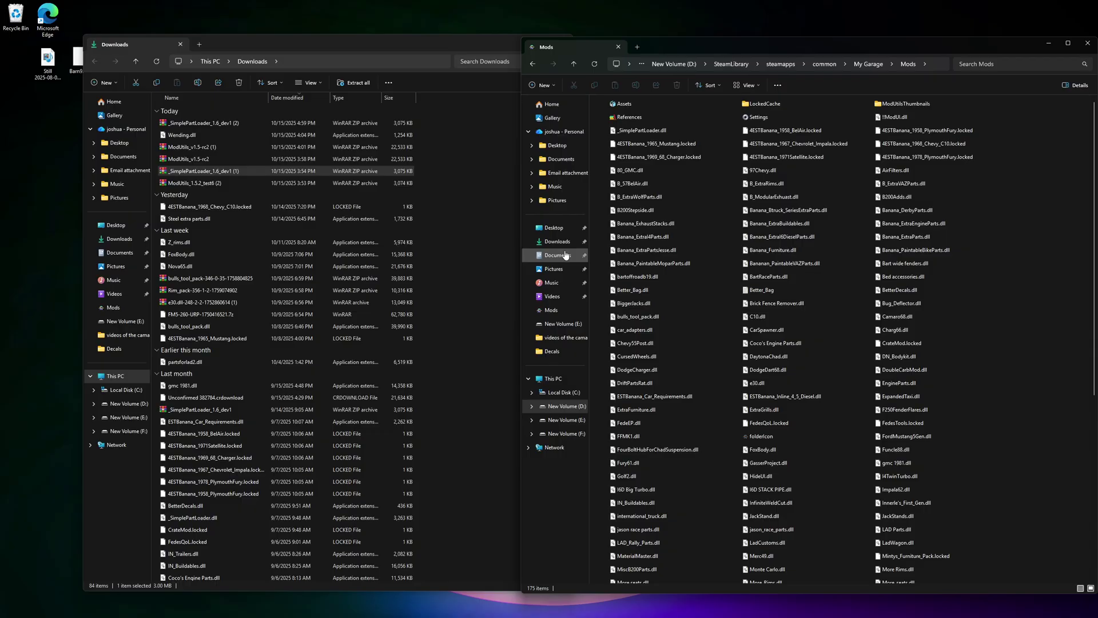
left_click_drag(460, 41, 418, 39)
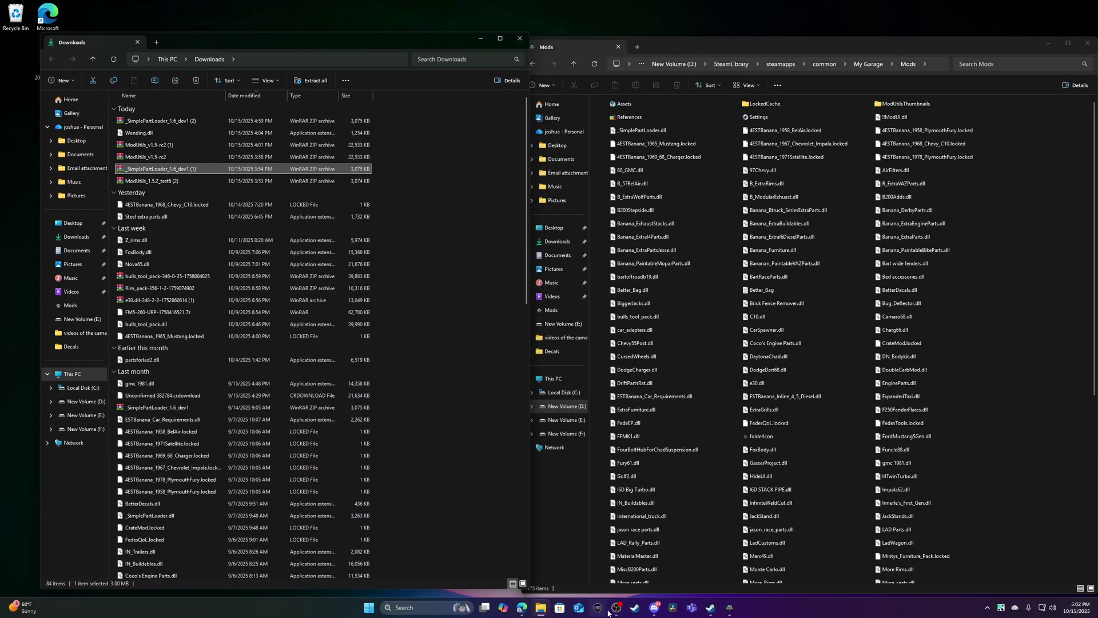
Step: Switch to Edge and open the FoxBody Mustang (STANDALONE CAR) mod page from the My Garage list on Nexus Mods
left_click(654, 607)
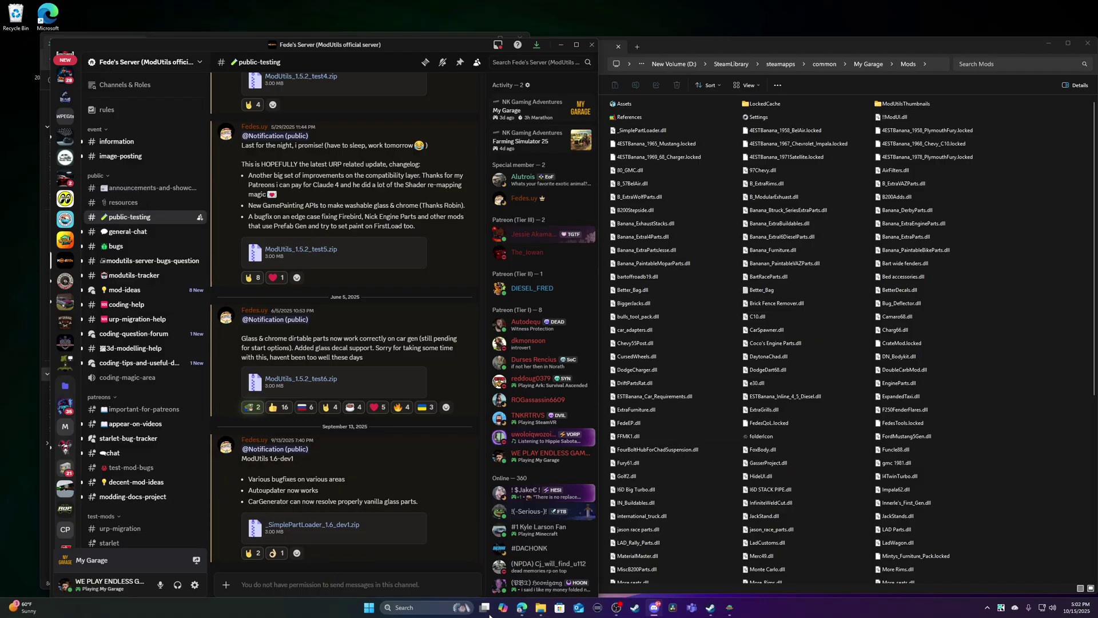
left_click(521, 611)
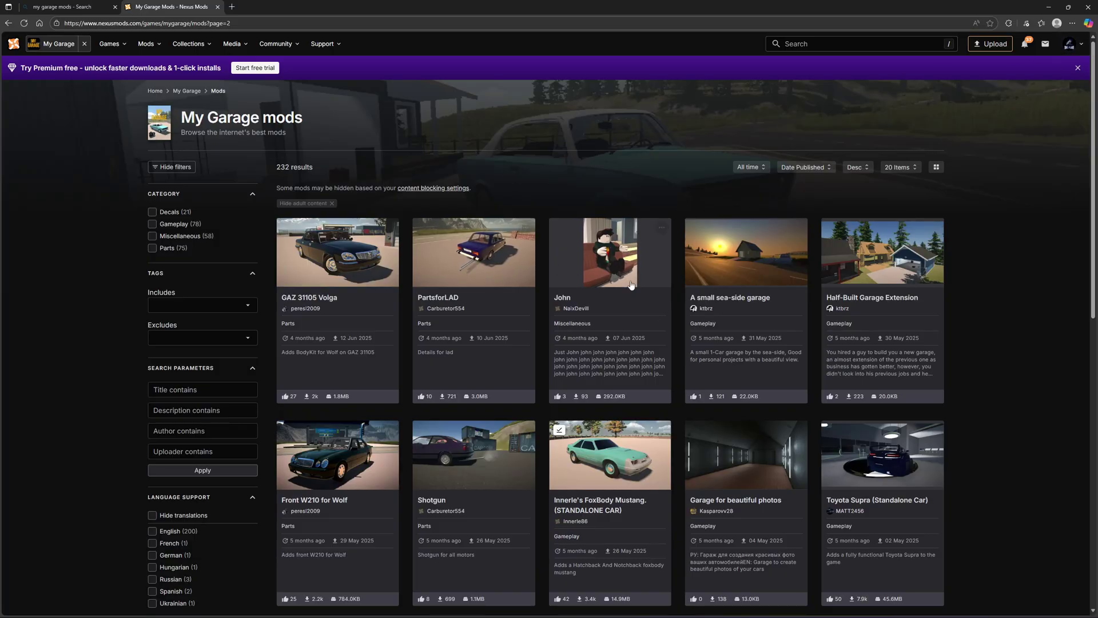
scroll(539, 363, "down", 3)
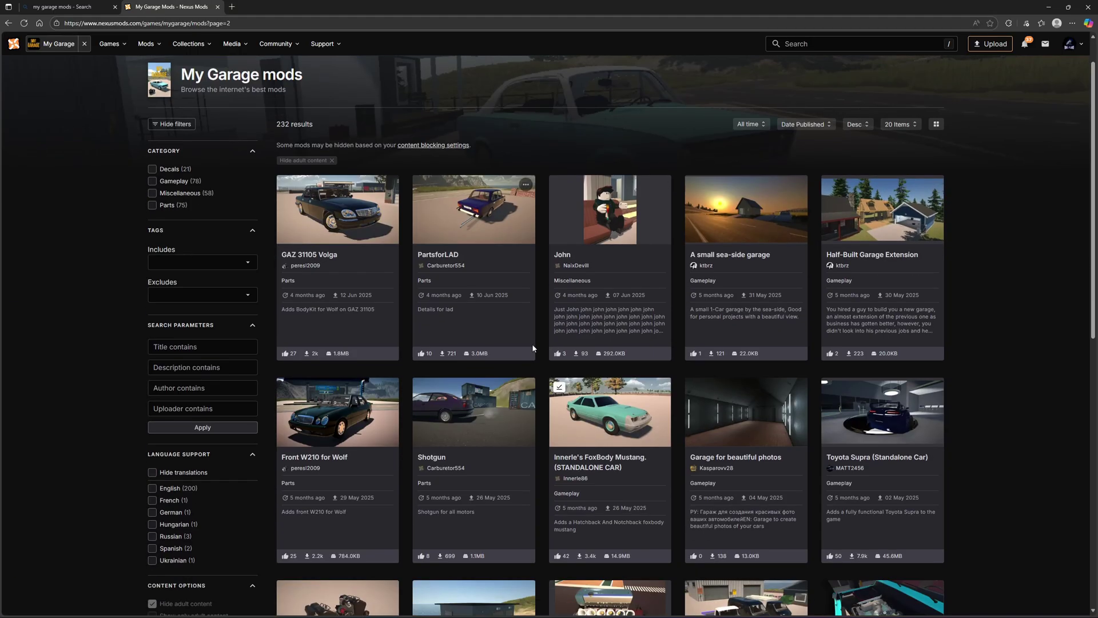
left_click(595, 347)
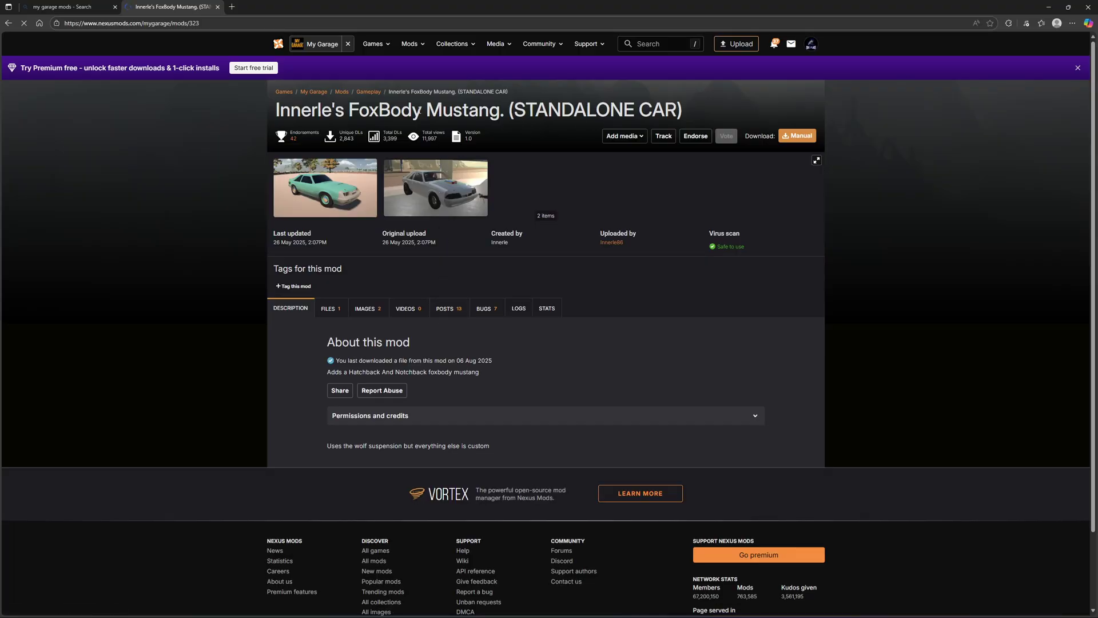
Step: Download the FoxBody Mustang mod's main file manually with the free slow download and save the zip to Downloads
left_click(330, 308)
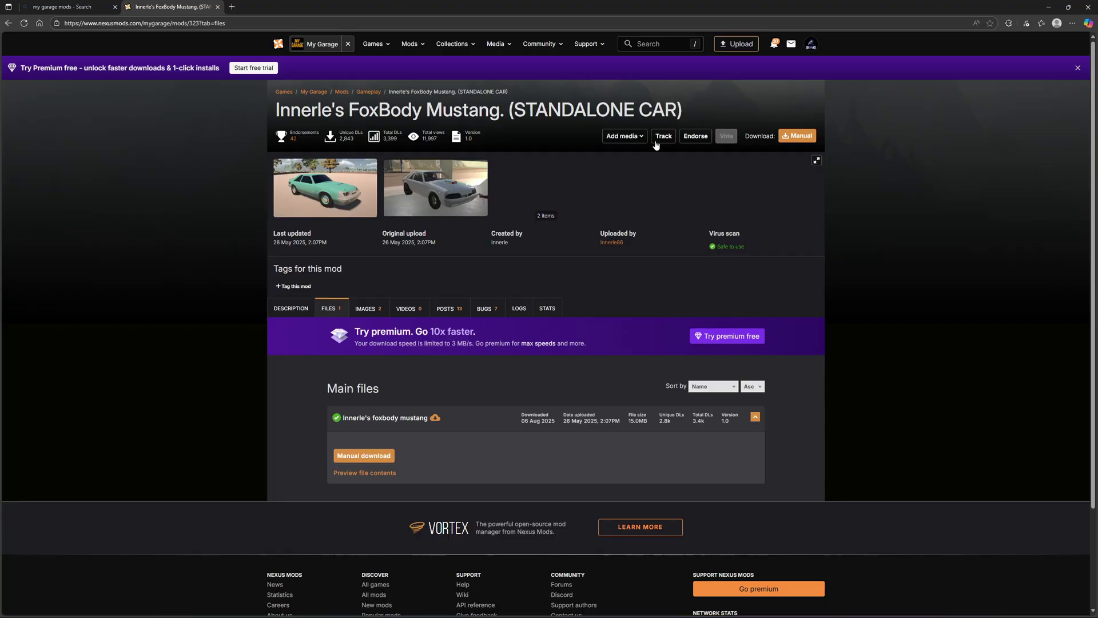
left_click(798, 136)
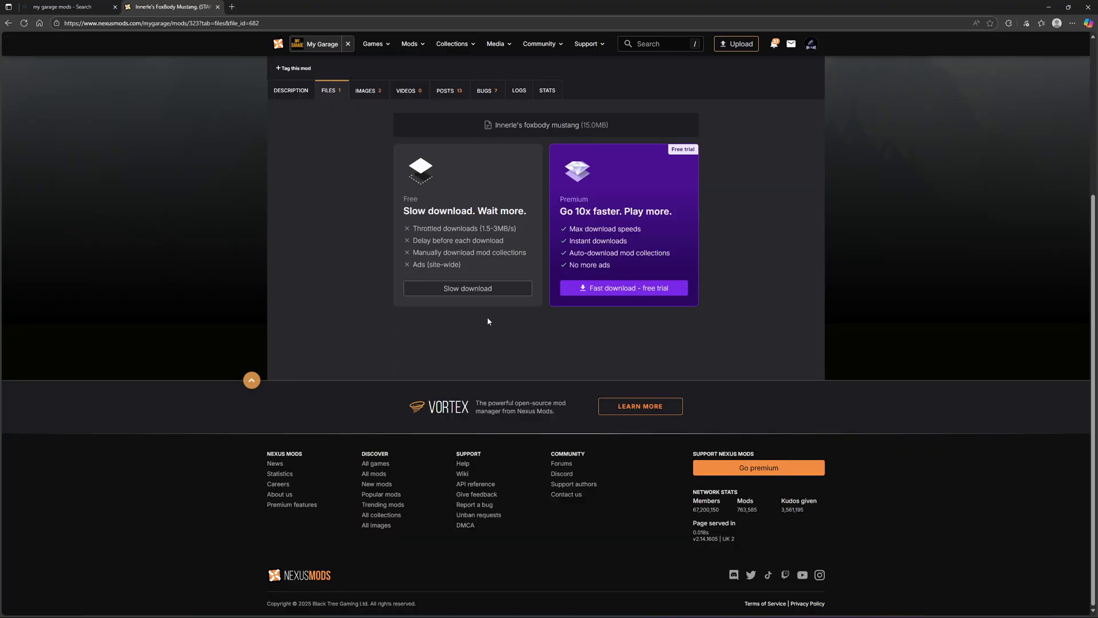
left_click(472, 290)
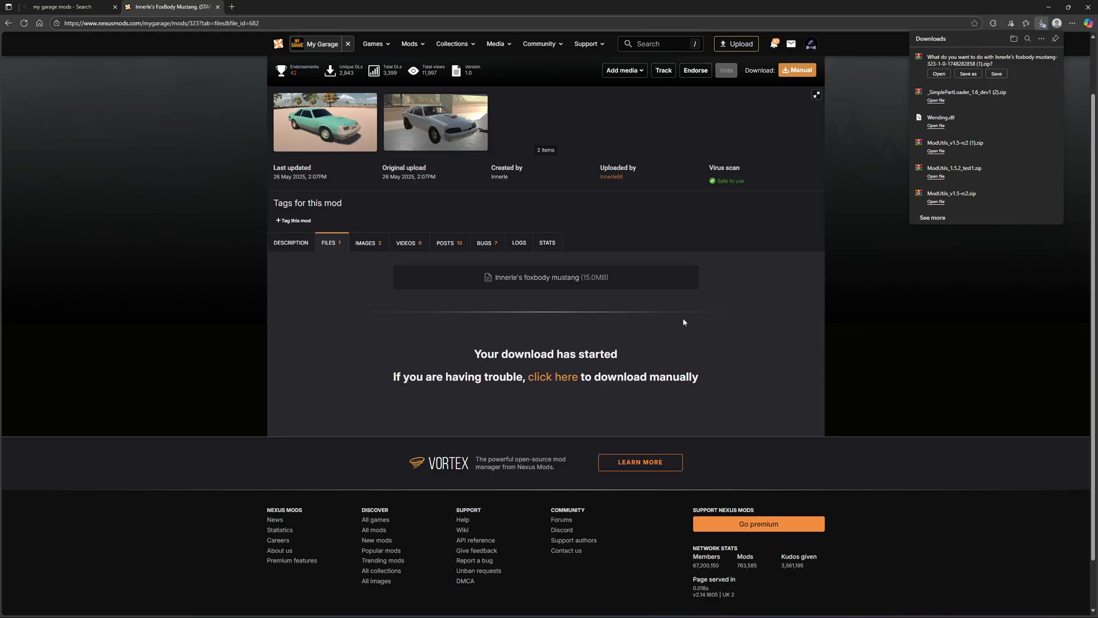
left_click(968, 74)
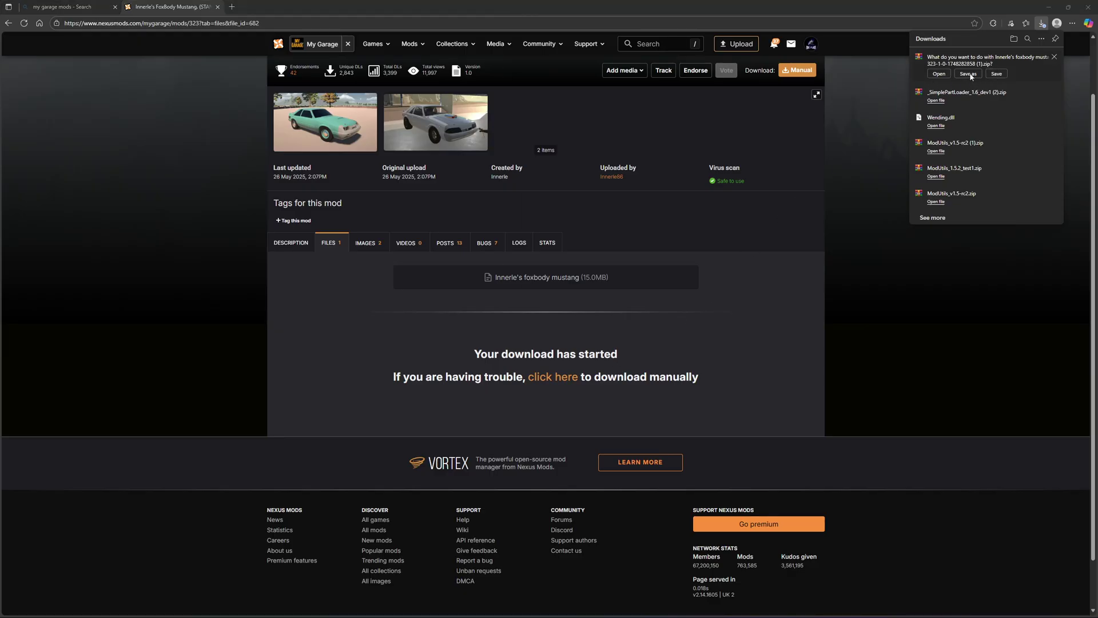
left_click(1025, 315)
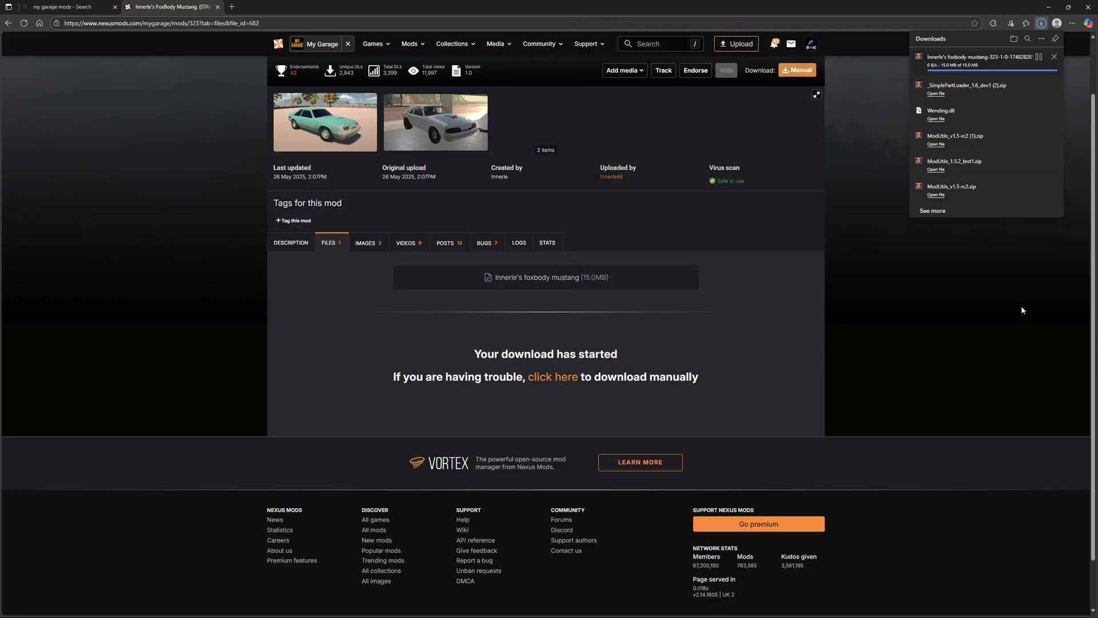
Step: Minimize the browser and Discord, and refresh the Downloads folder
left_click(1050, 8)
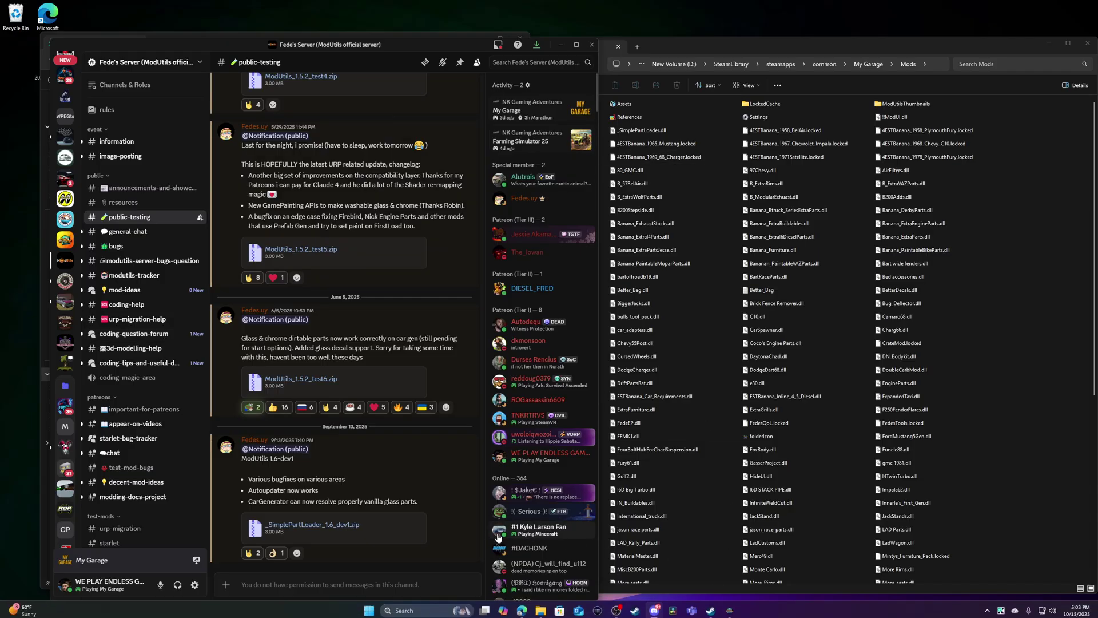
left_click(560, 44)
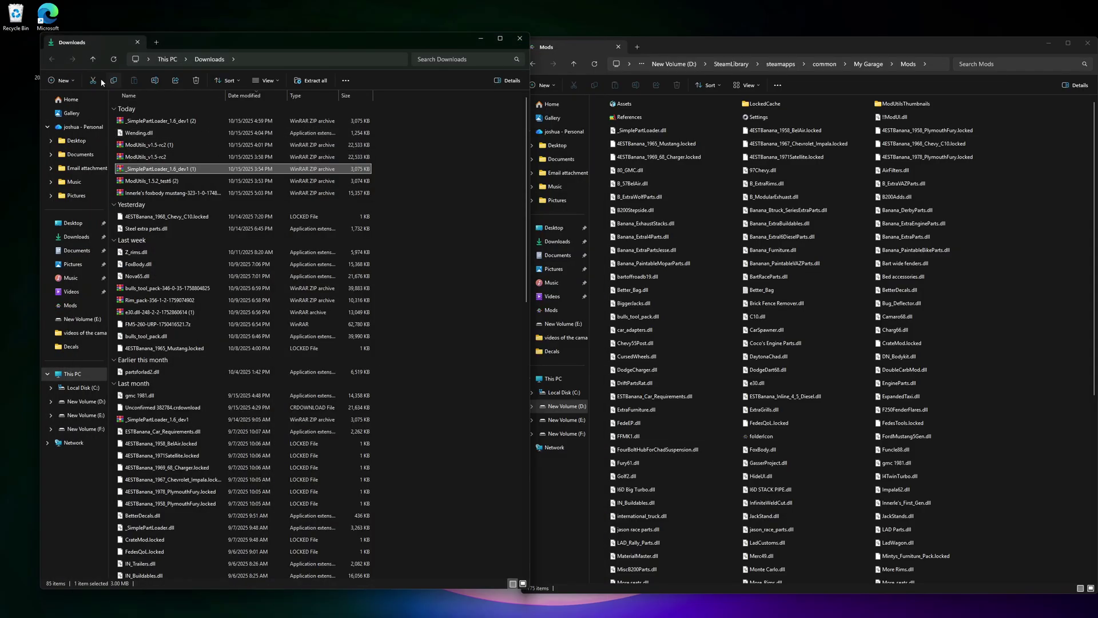
left_click(113, 60)
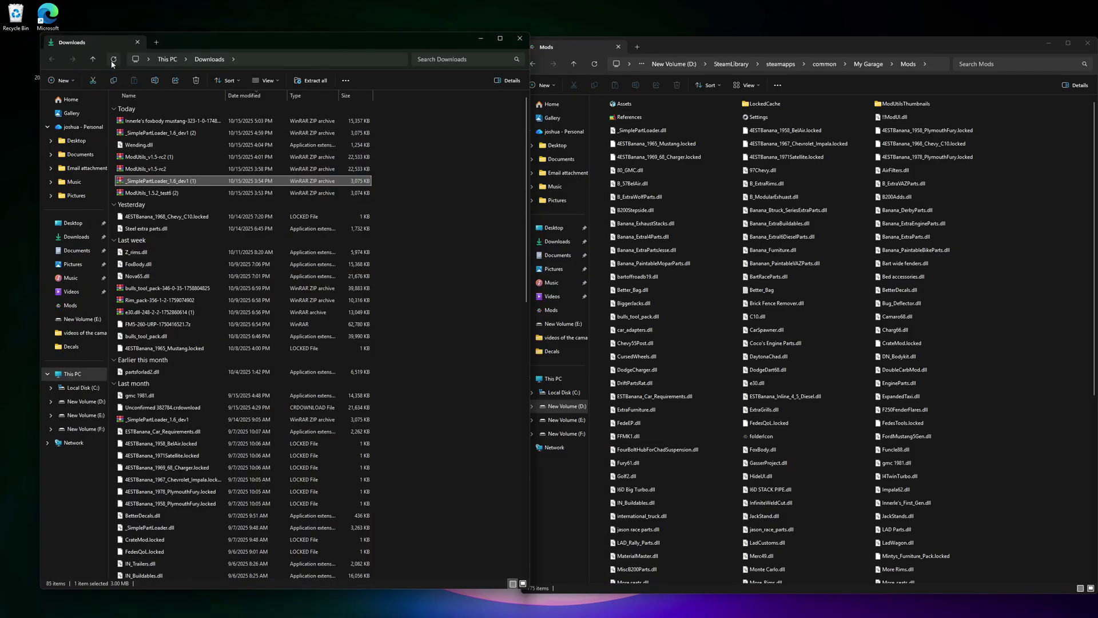
Step: Open the downloaded foxbody mustang archive in WinRAR, and try to copy FoxBody.dll out of it before closing the archive
double_click(149, 122)
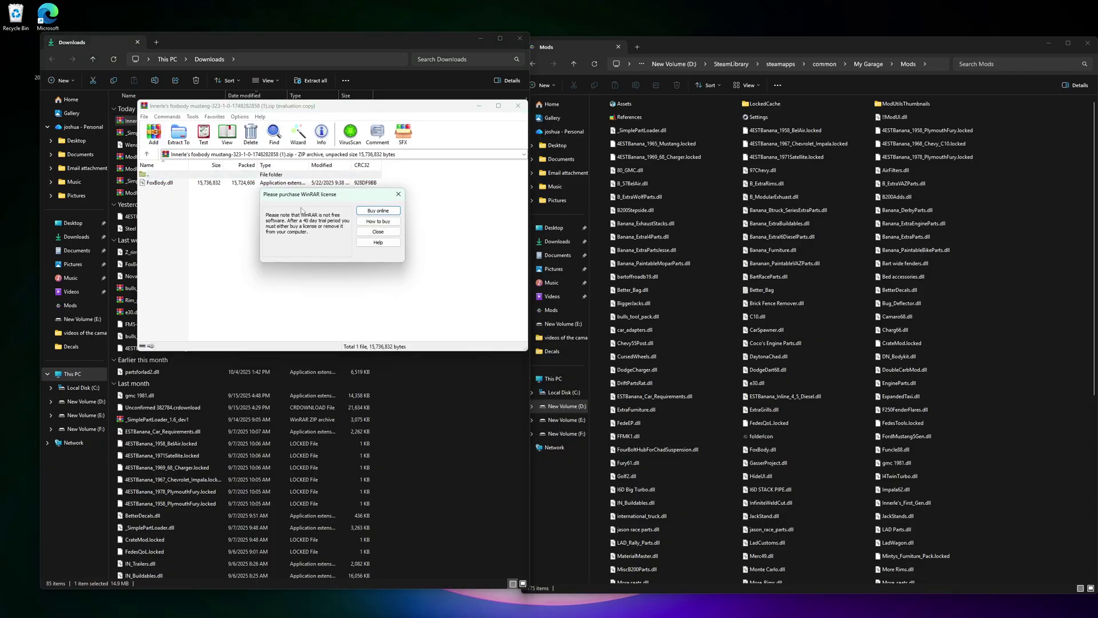
left_click(399, 193)
left_click_drag(162, 183, 399, 207)
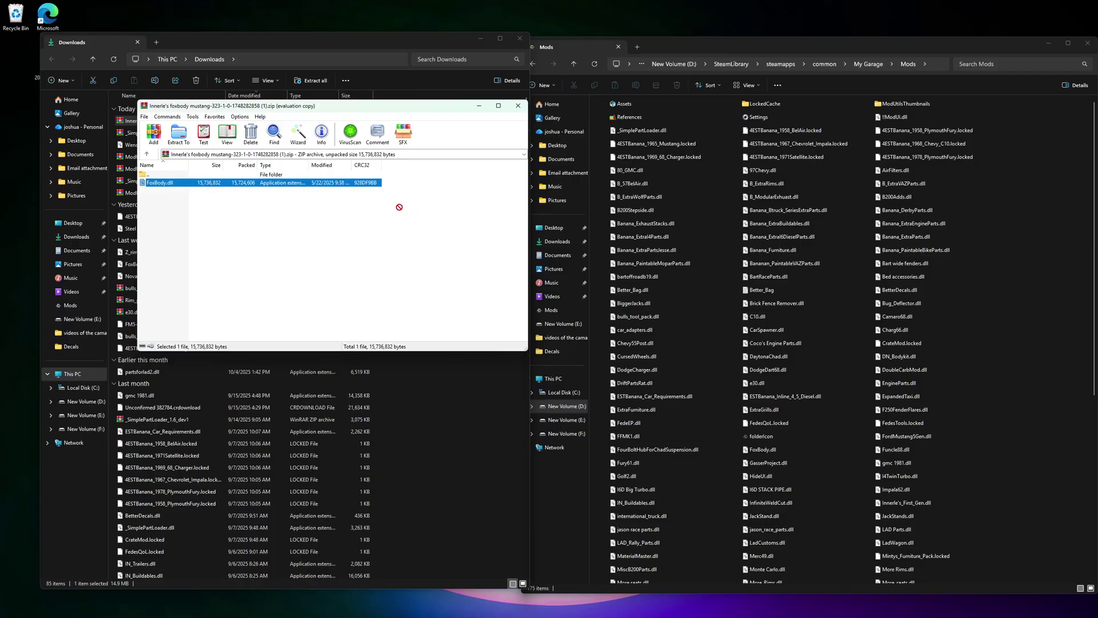
left_click(517, 106)
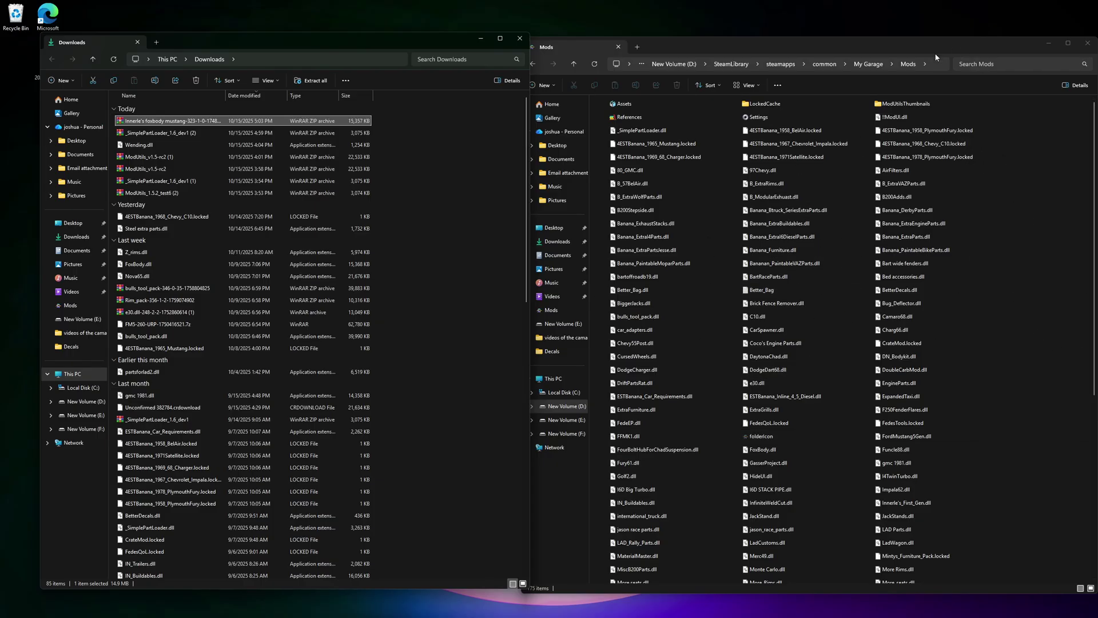
Step: Go up to the My Garage folder, reopen its Mods folder and look over the mod files there and in Downloads
left_click(868, 65)
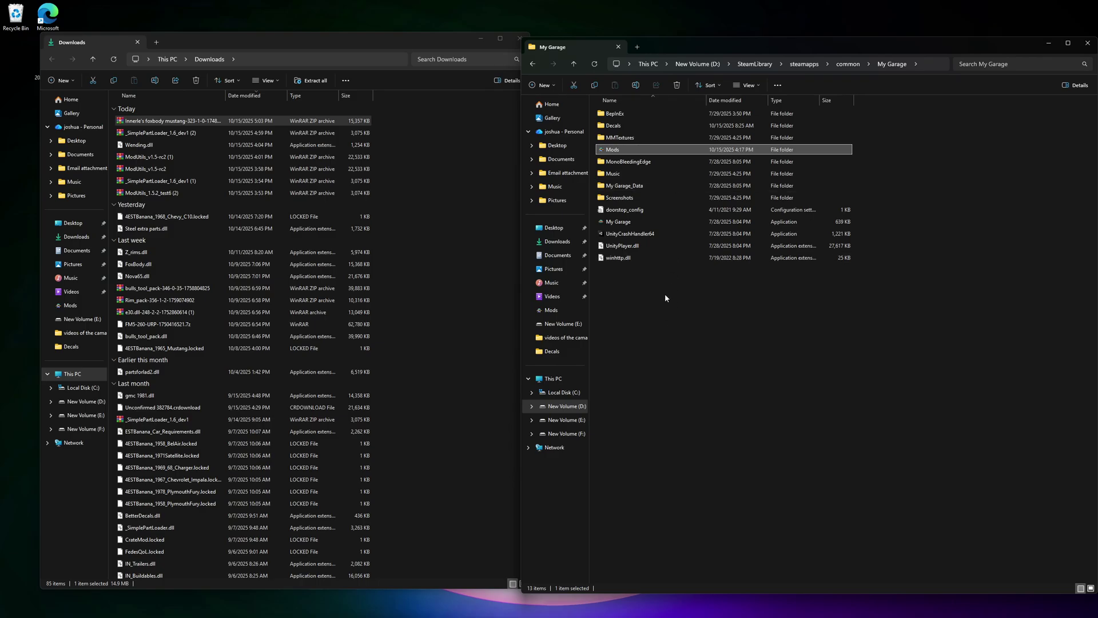
double_click(614, 150)
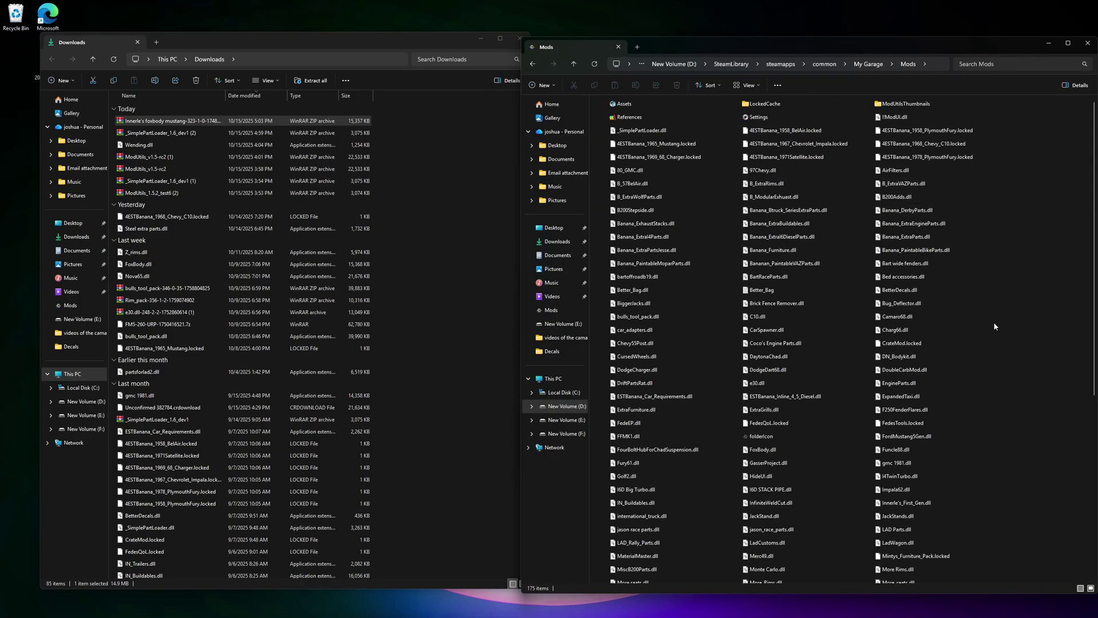
scroll(375, 392, "down", 2)
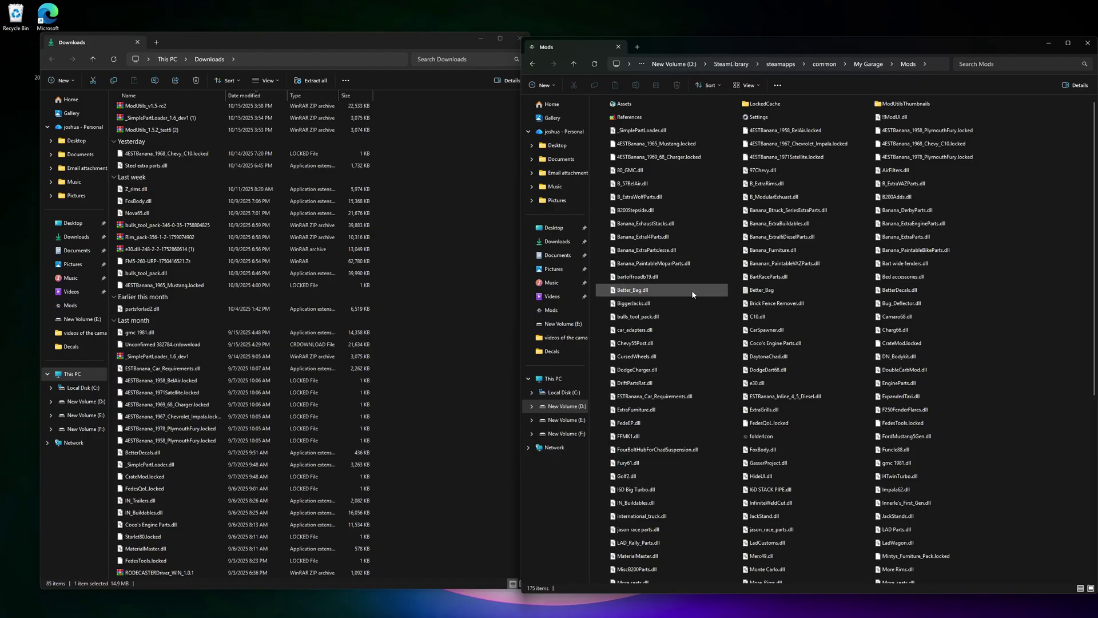
mouse_move(693, 294)
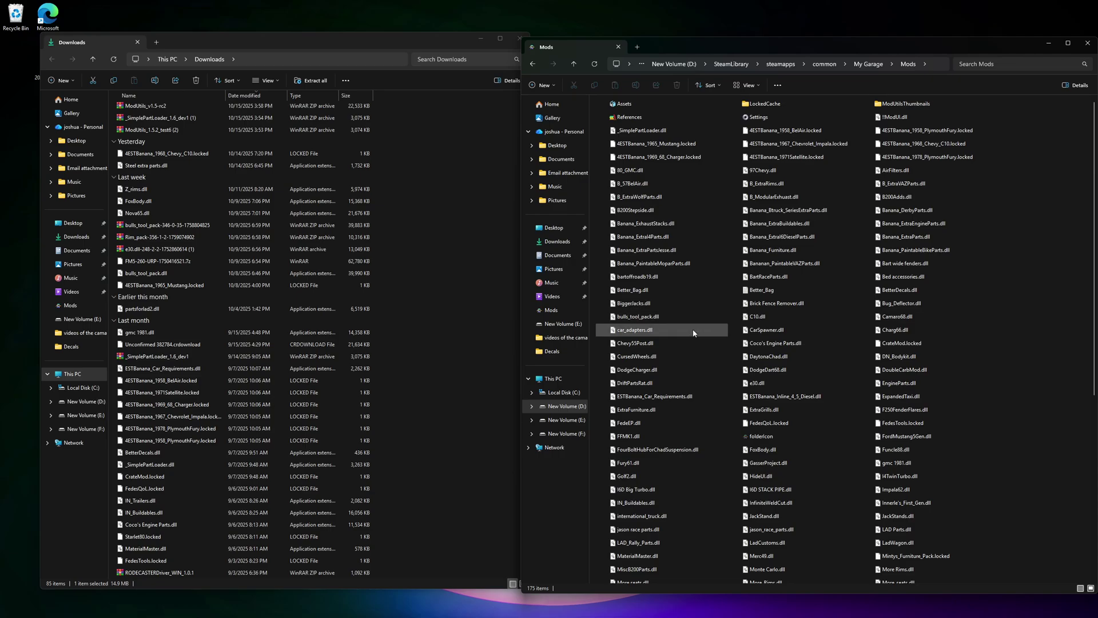
mouse_move(685, 335)
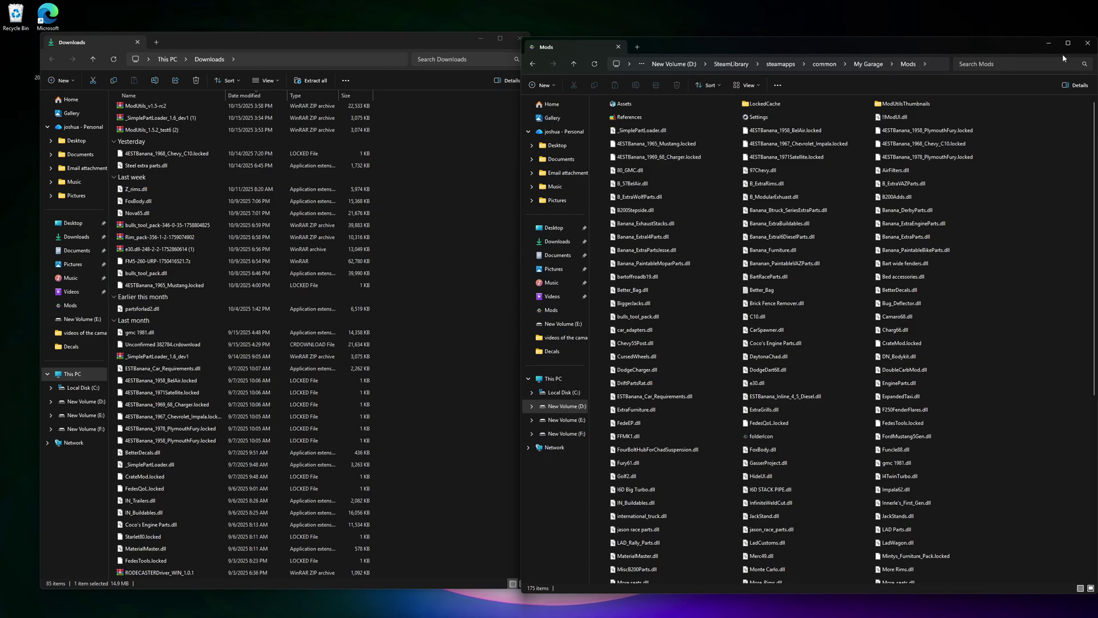
Step: Close the Mods and Downloads File Explorer windows
left_click(1087, 43)
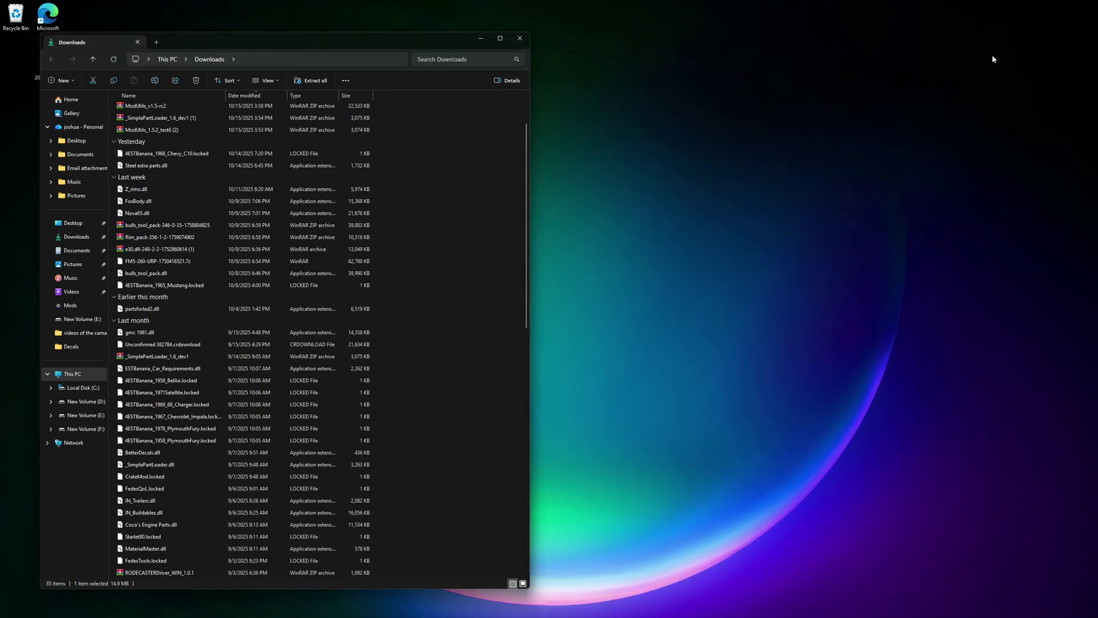
left_click(519, 38)
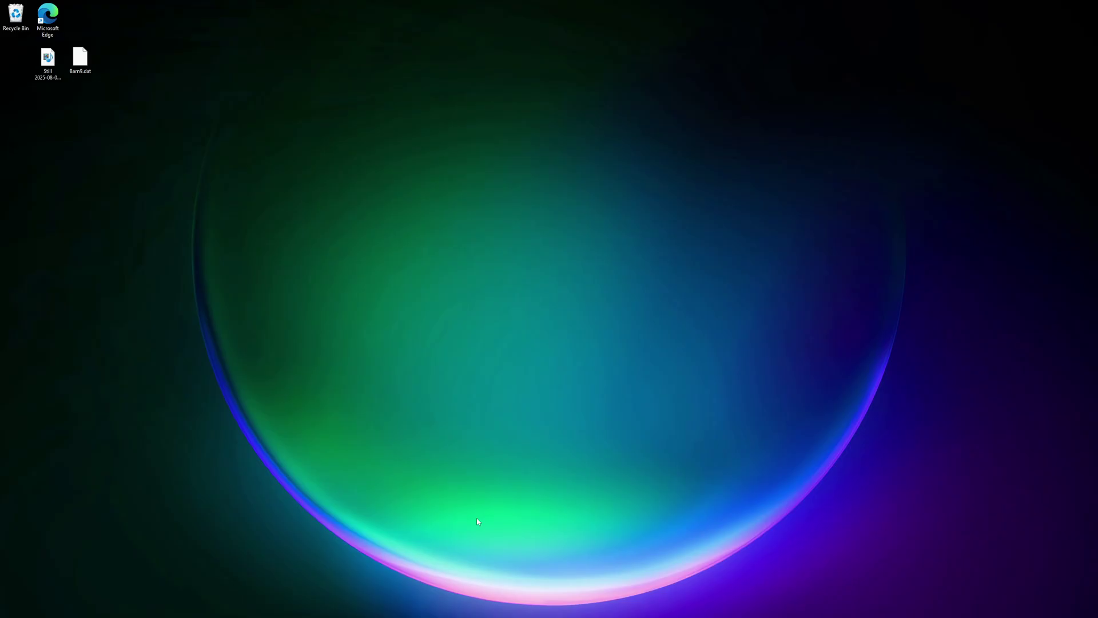
Step: Open the Documents folder in File Explorer and browse to the user's profile folder under Users on Local Disk (C:)
mouse_move(515, 614)
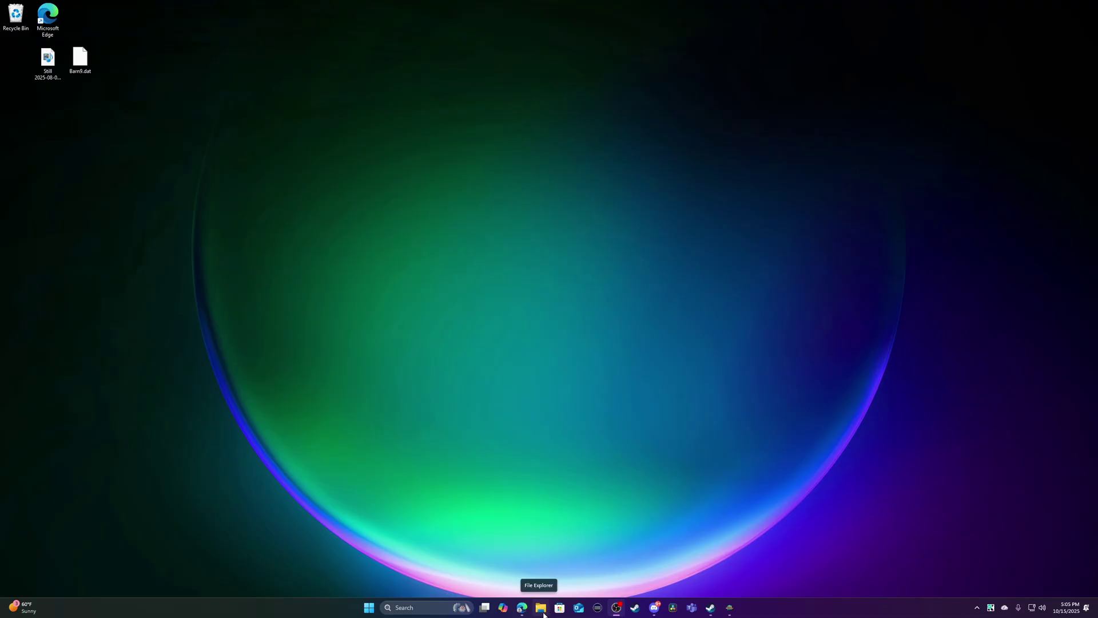
right_click(541, 609)
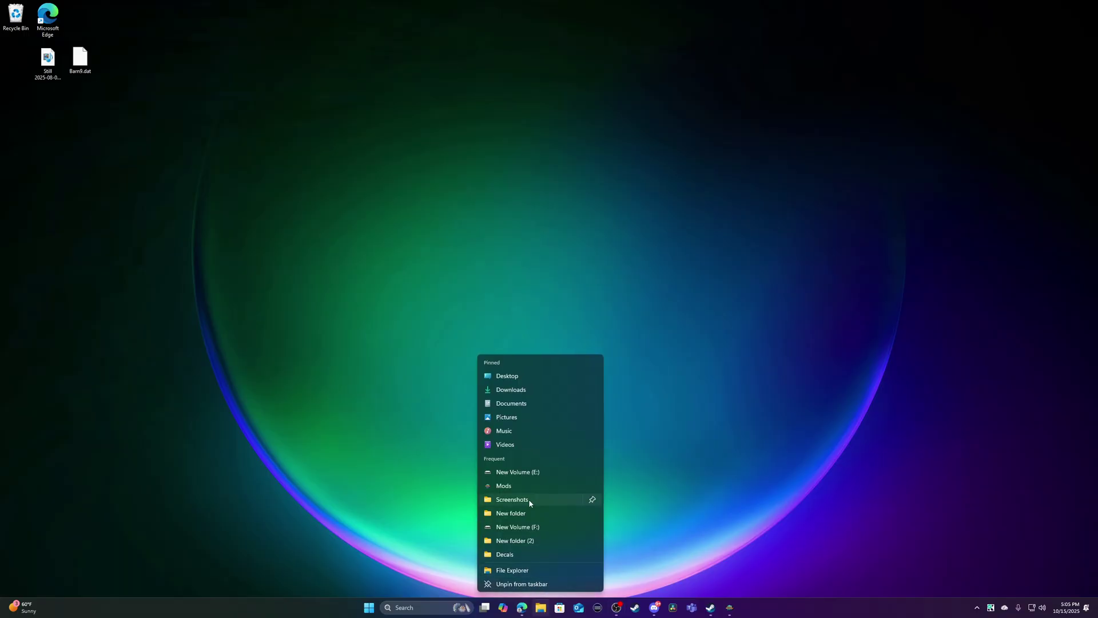
left_click(518, 403)
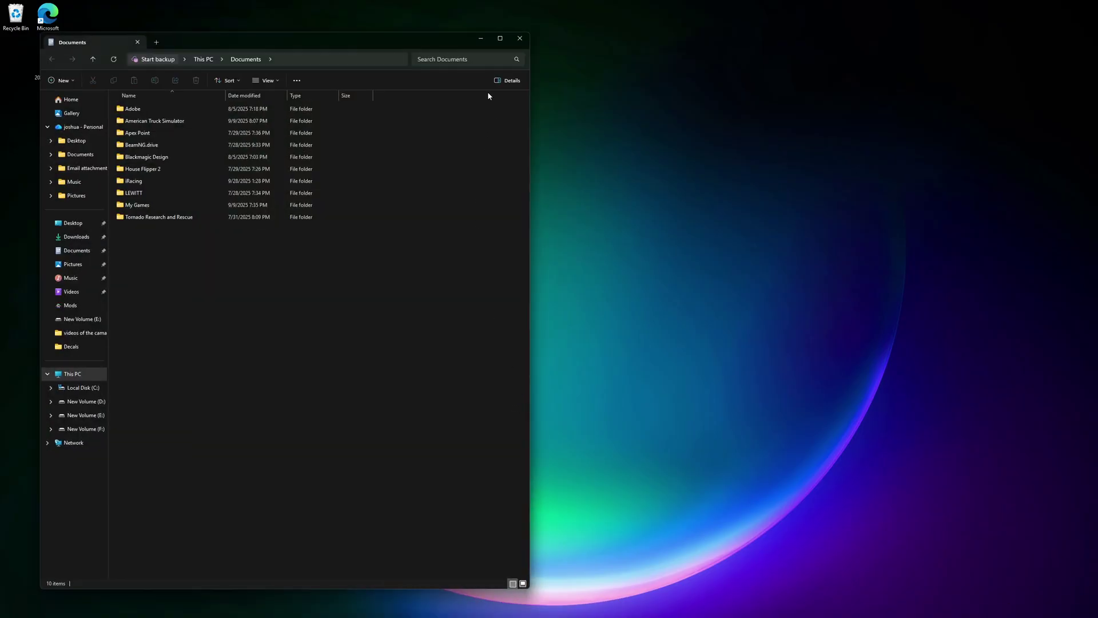
left_click(83, 388)
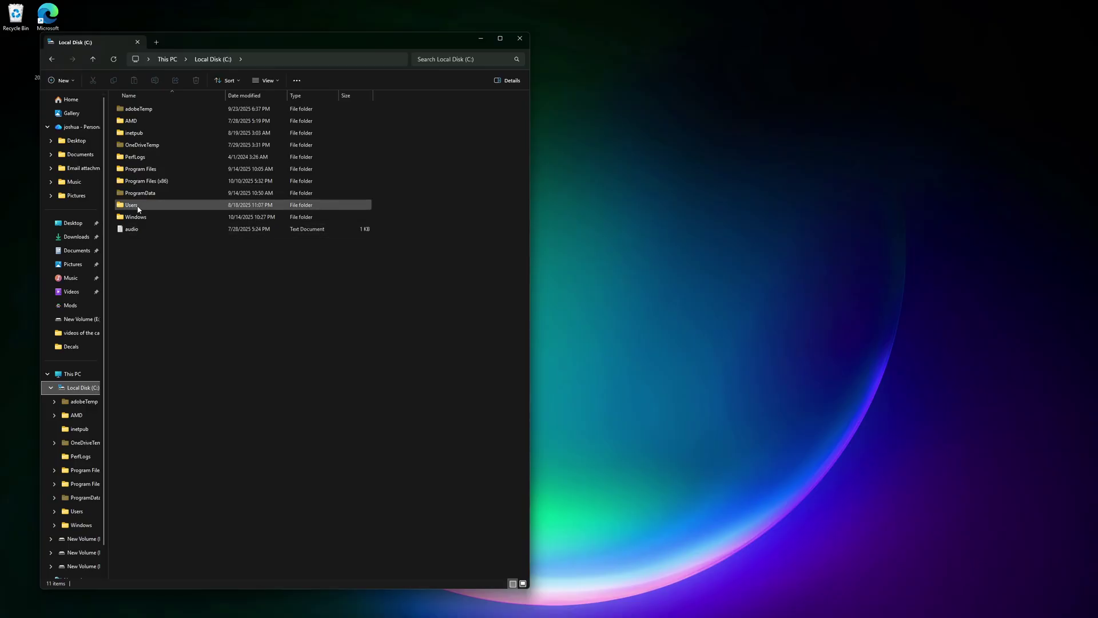
double_click(137, 205)
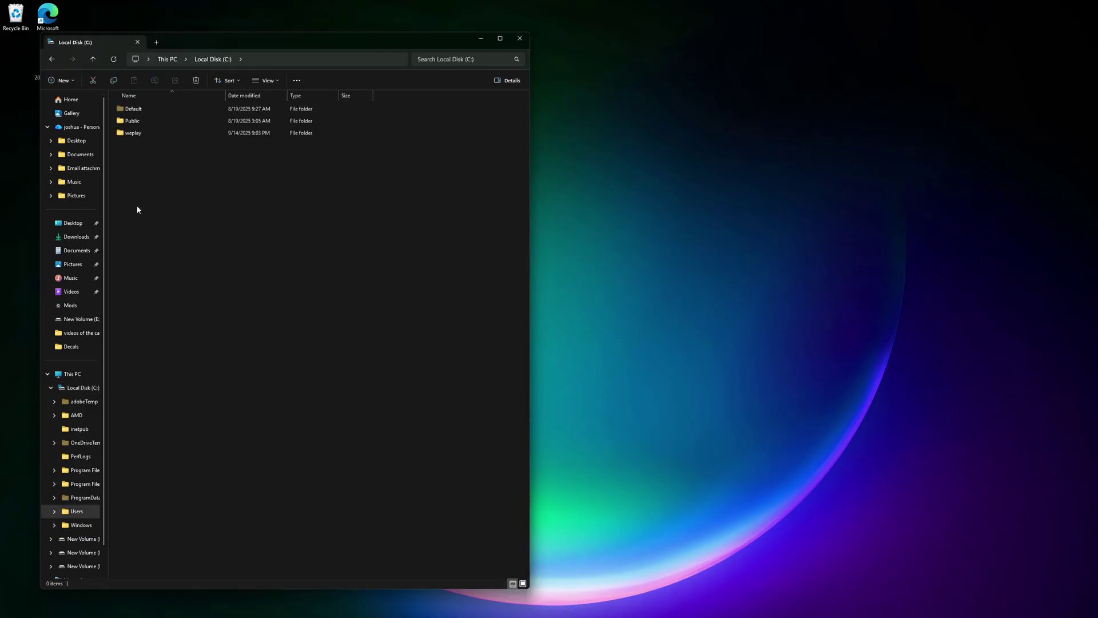
double_click(137, 133)
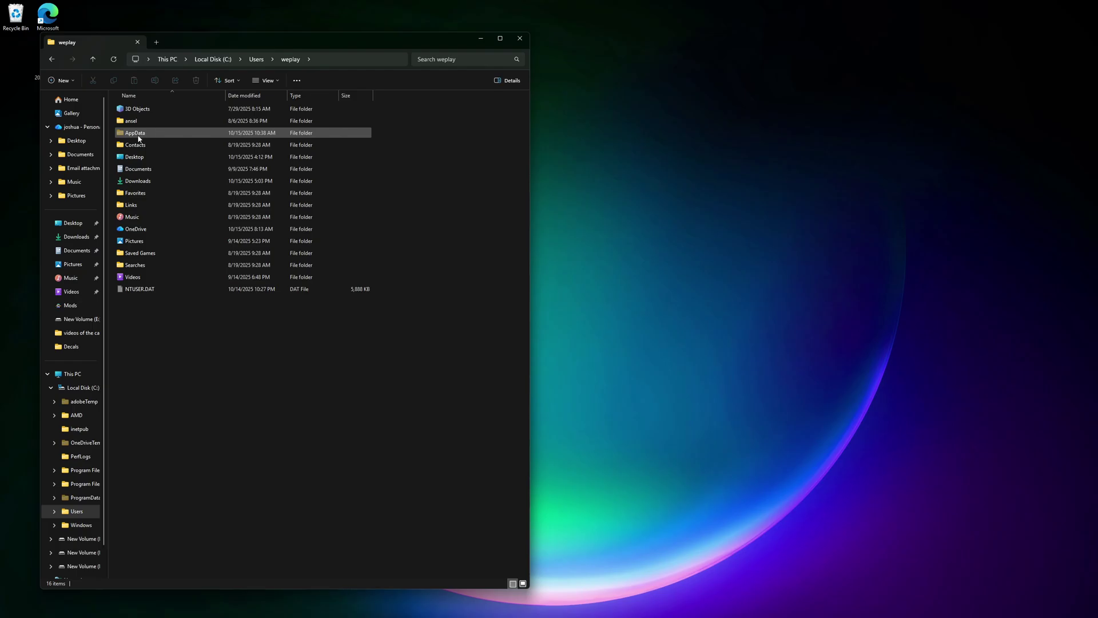
mouse_move(142, 136)
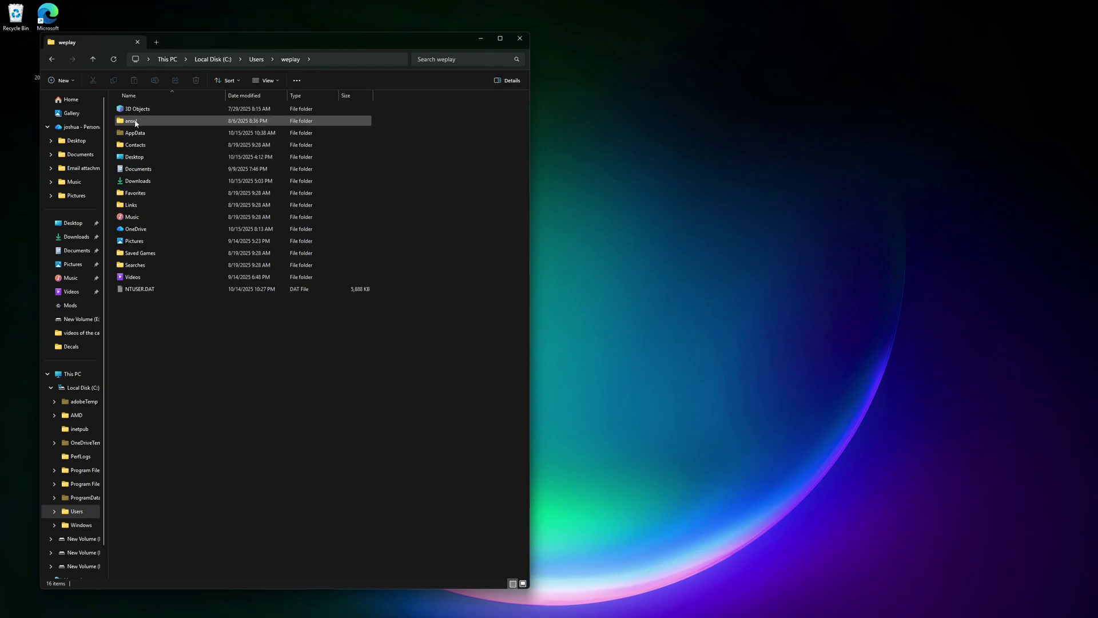
Step: Turn off the display of hidden items in the profile folder and turn it back on
left_click(266, 81)
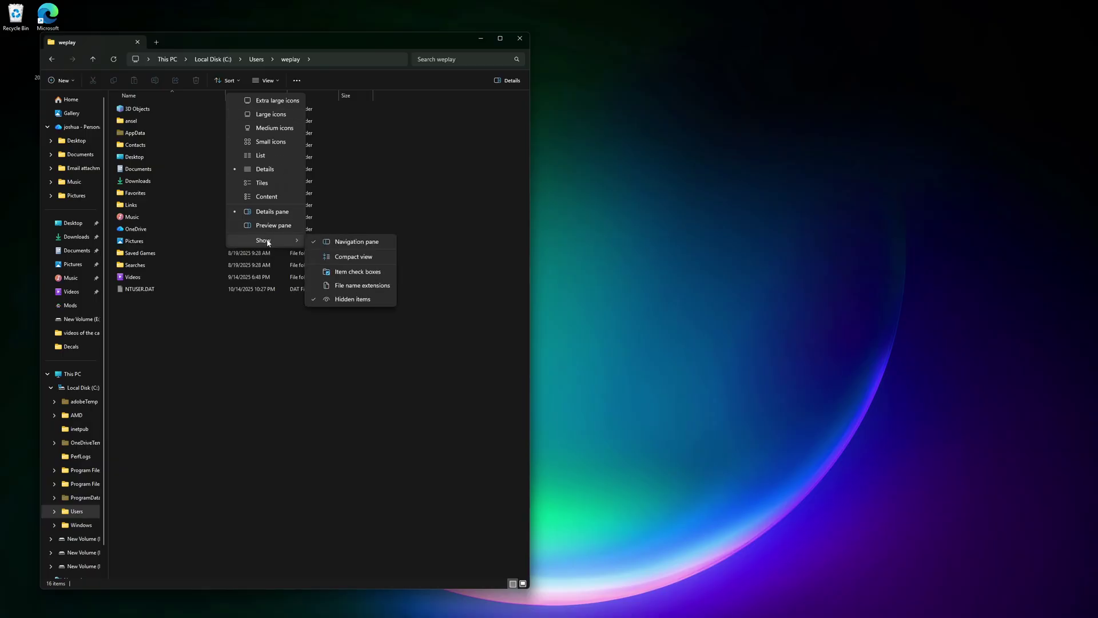
left_click(265, 85)
left_click(266, 85)
mouse_move(275, 240)
left_click(353, 299)
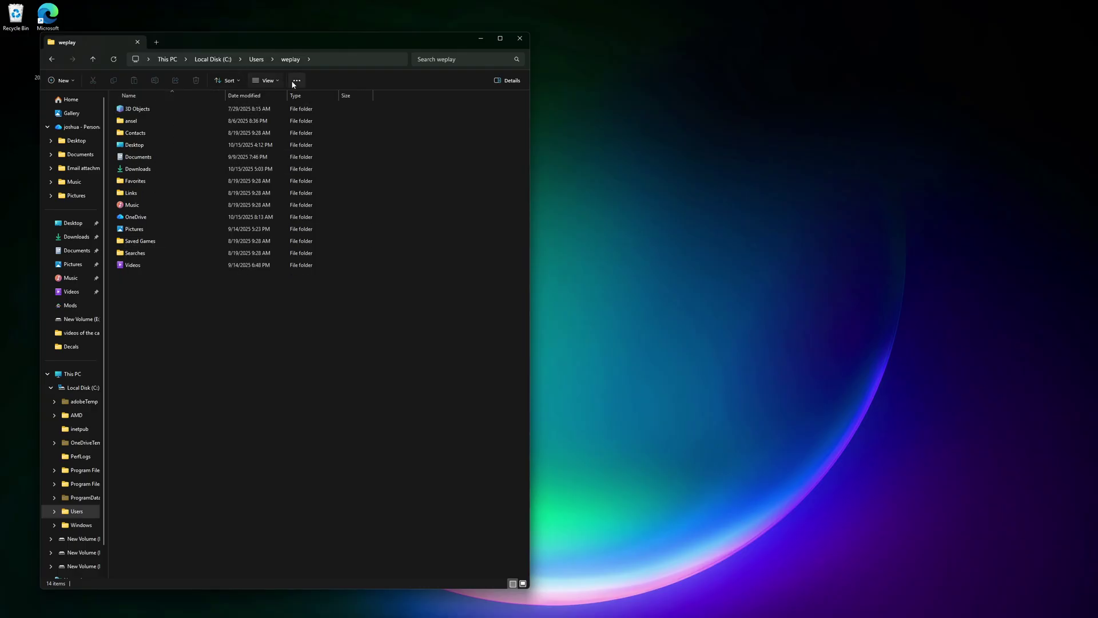
left_click(272, 83)
mouse_move(275, 240)
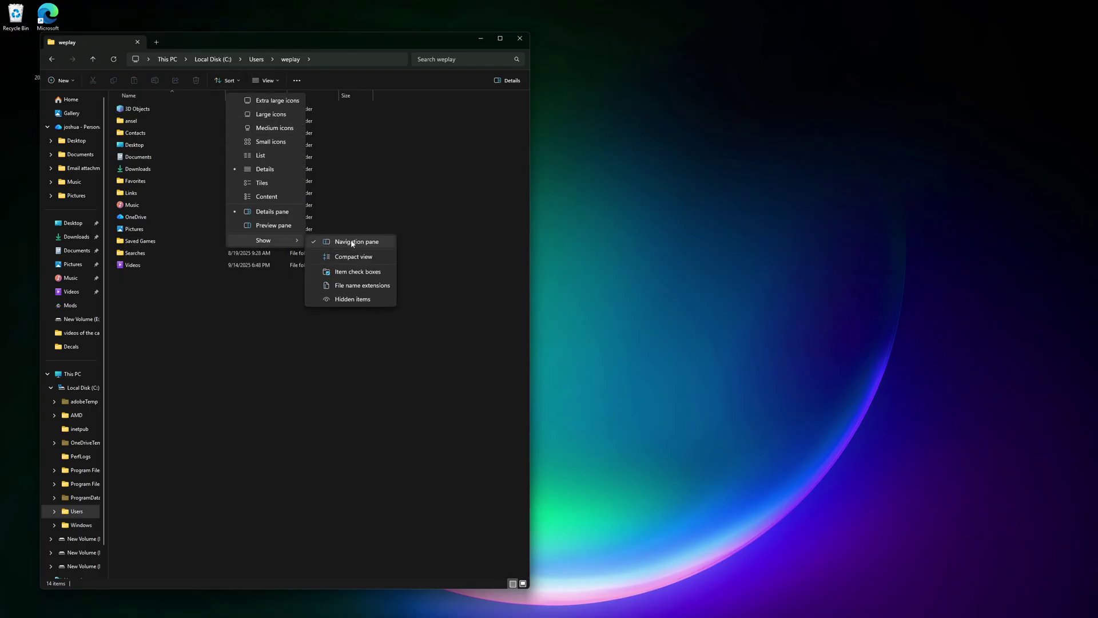
left_click(351, 299)
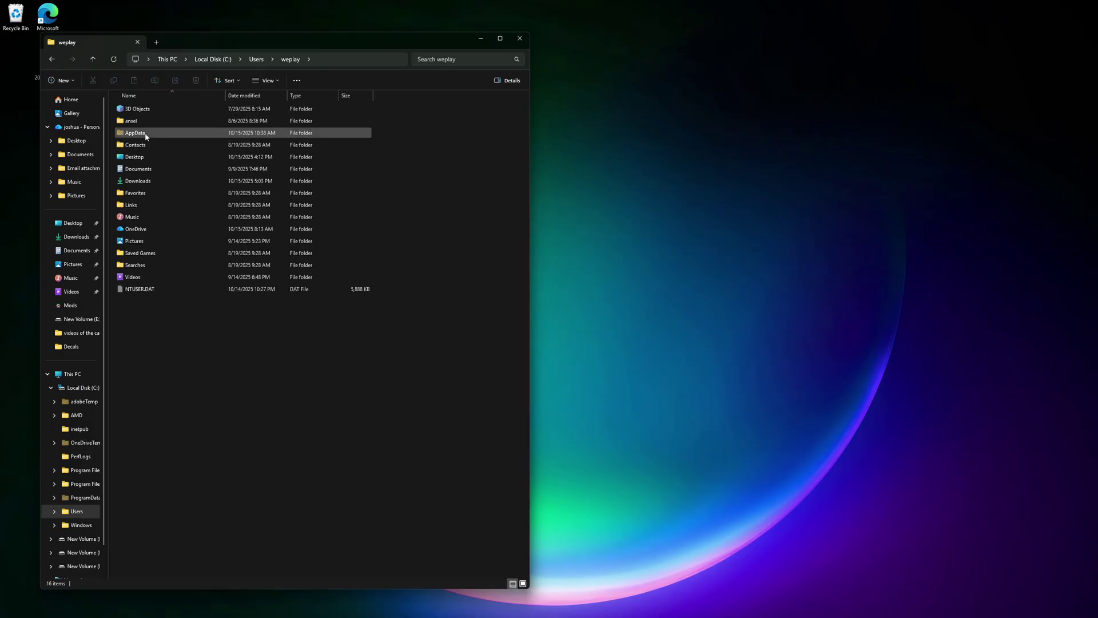
Step: Browse through AppData, LocalLow, Viking and My Garage, and open the save5 folder
left_click(146, 135)
double_click(145, 136)
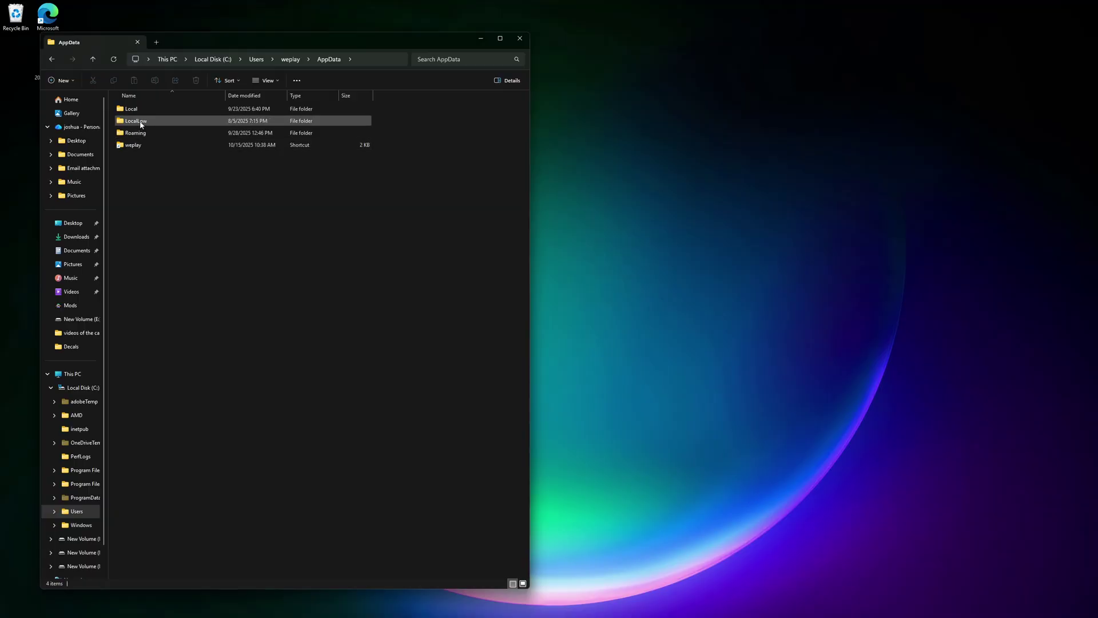
double_click(140, 122)
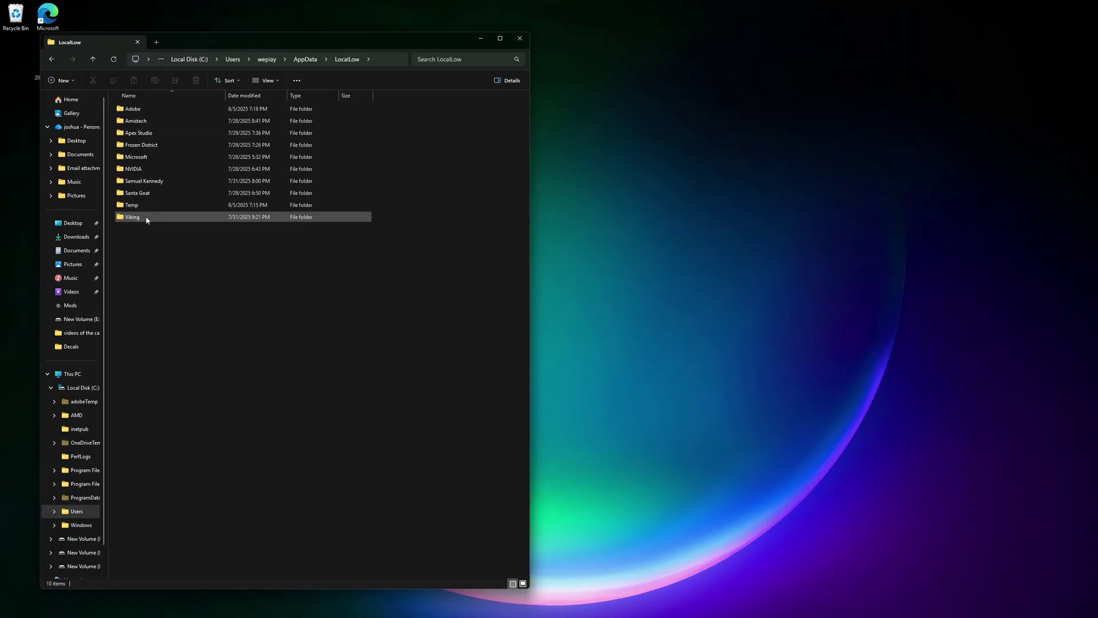
double_click(146, 218)
double_click(149, 112)
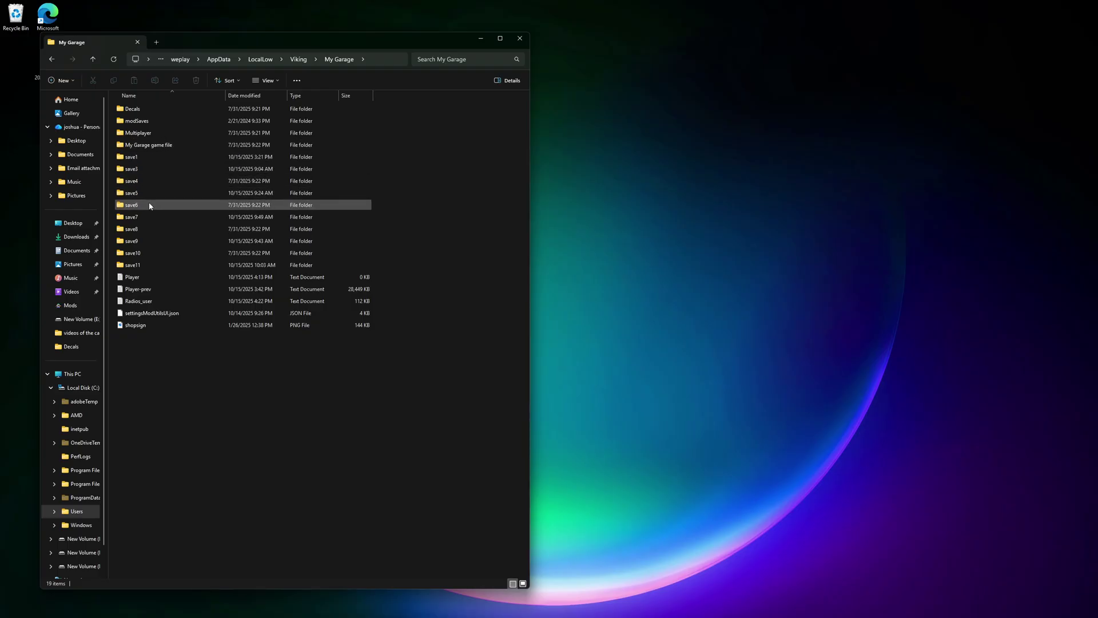
mouse_move(146, 208)
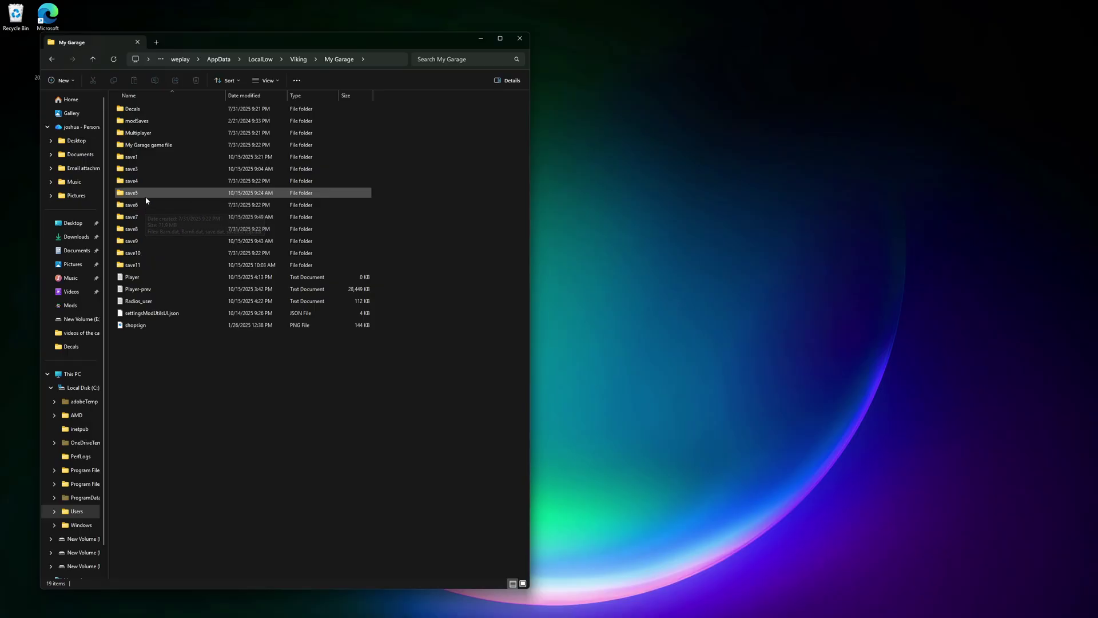
double_click(146, 194)
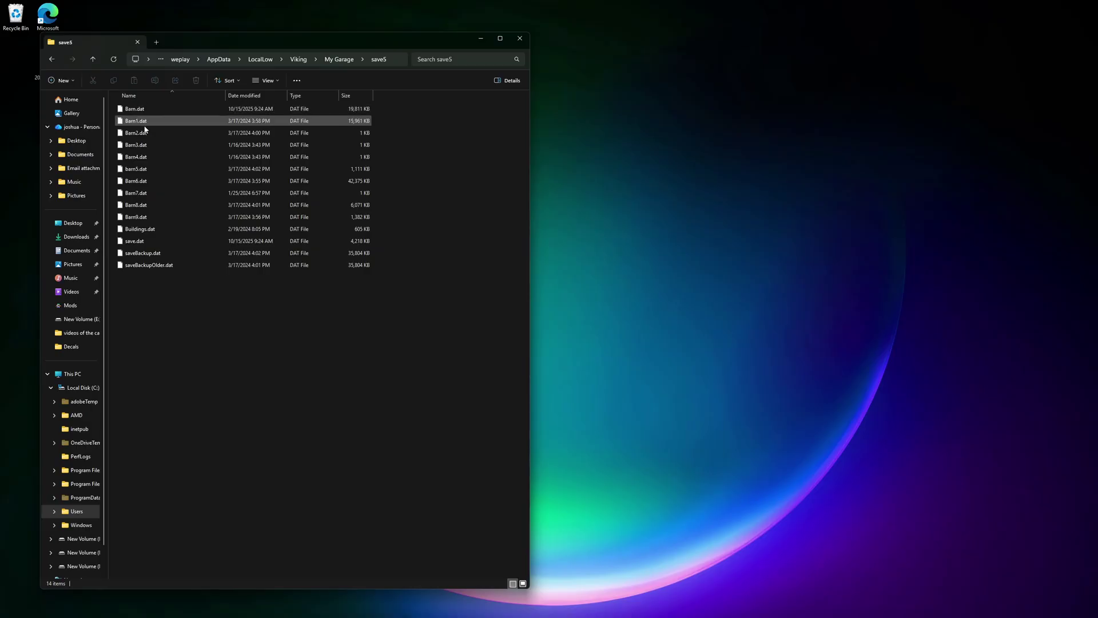
Step: Move the save5 window clear of the desktop icons and place the desktop's Barn9.dat beside it
left_click_drag(234, 42, 489, 56)
left_click_drag(80, 57, 188, 283)
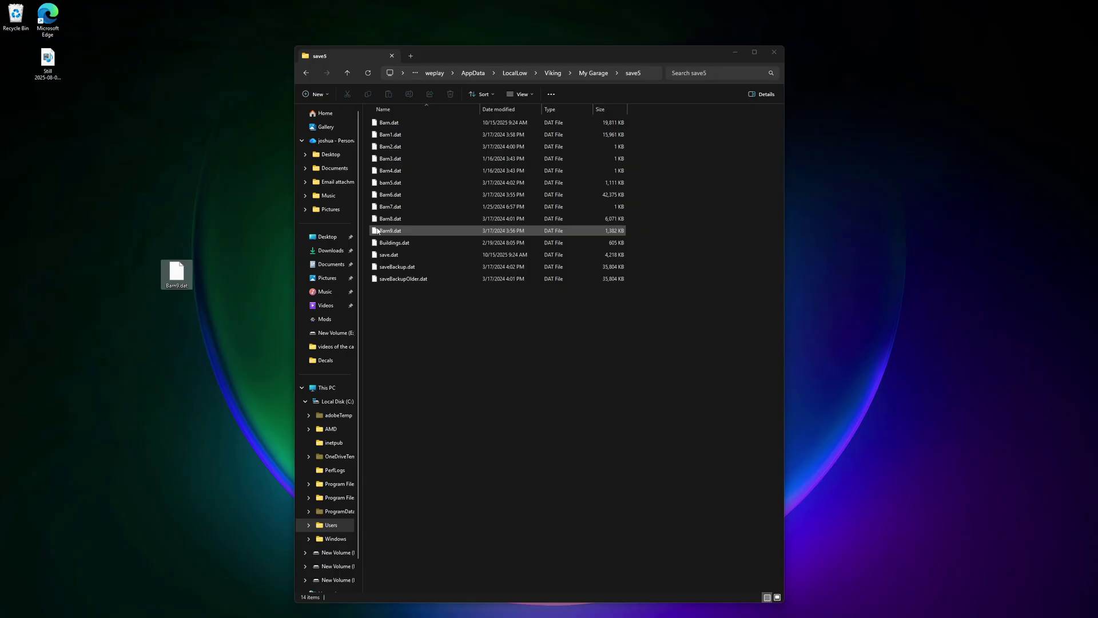
left_click_drag(188, 276, 178, 254)
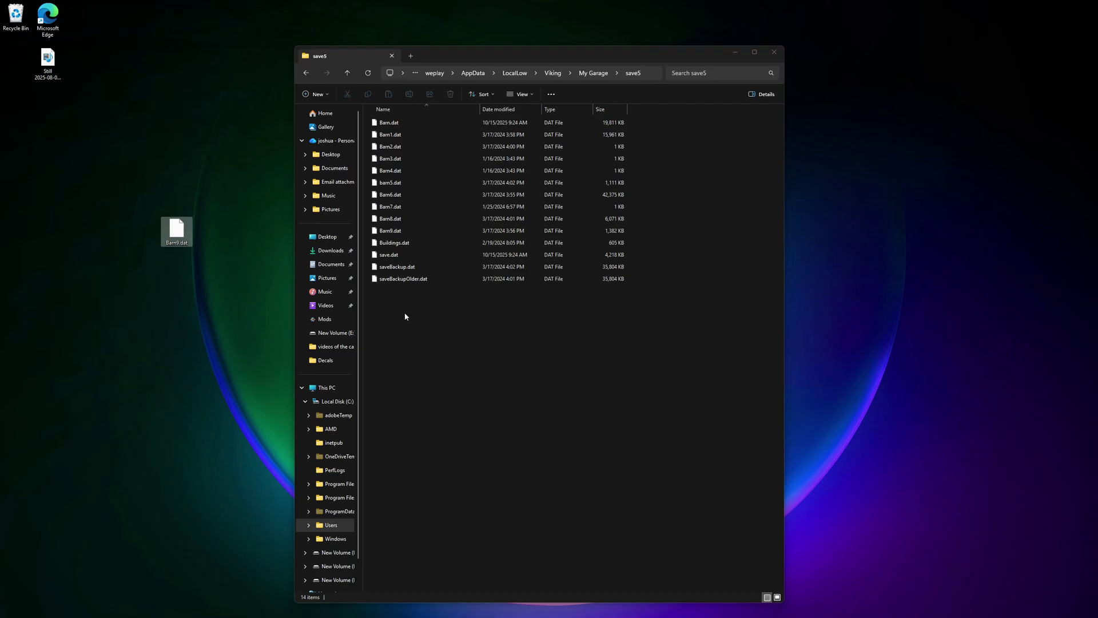
Step: Cut Barn3.dat from the save5 folder, paste it onto the desktop and place it above Barn9.dat
right_click(393, 162)
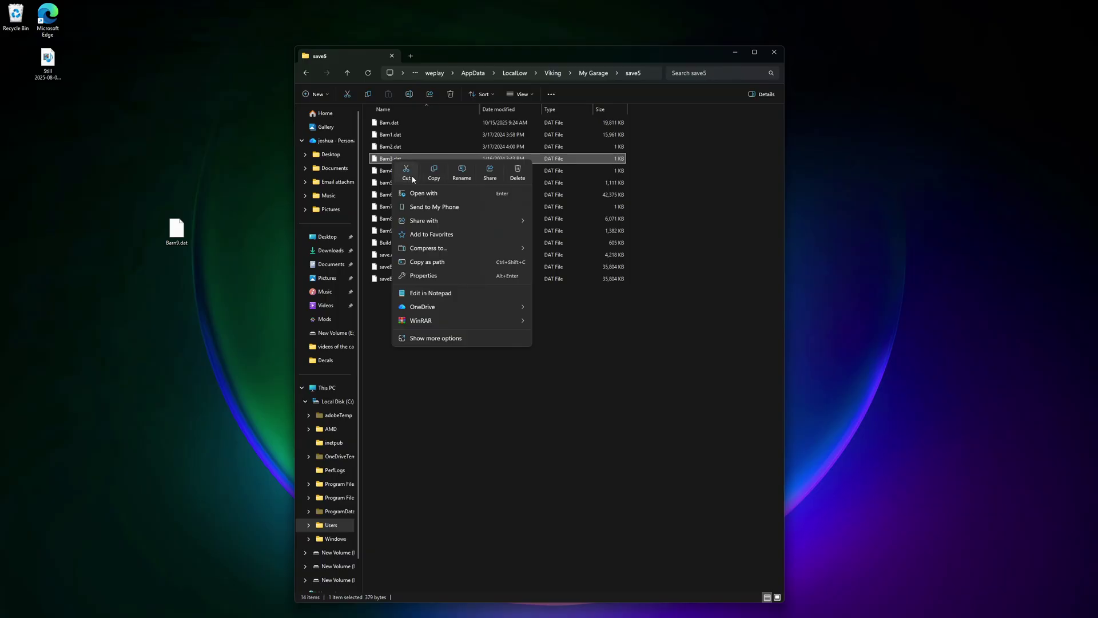
left_click(410, 179)
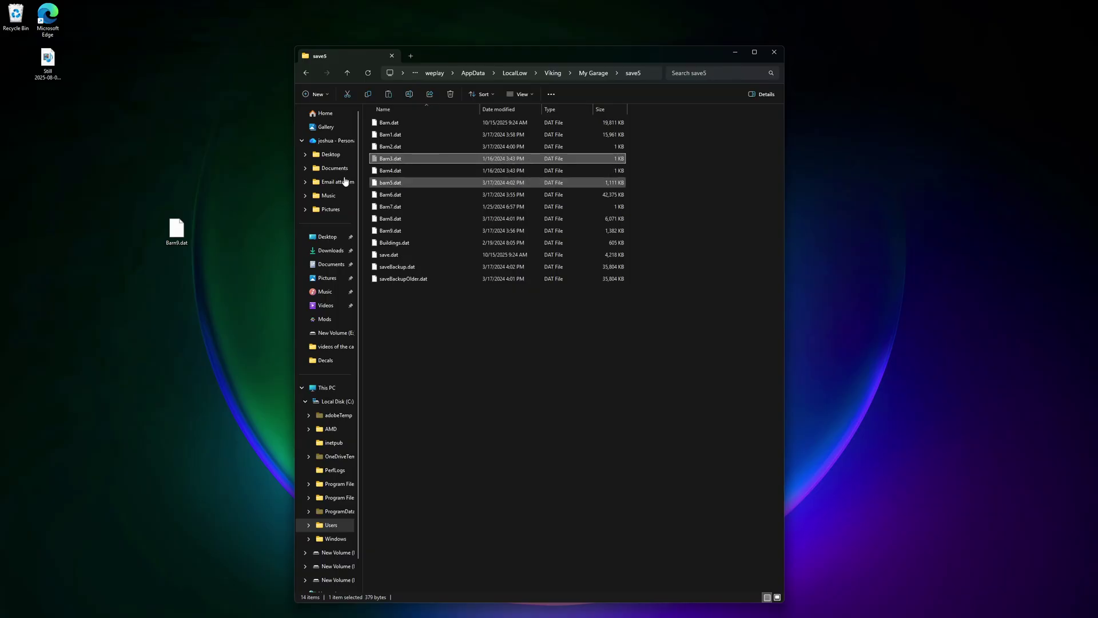
right_click(179, 113)
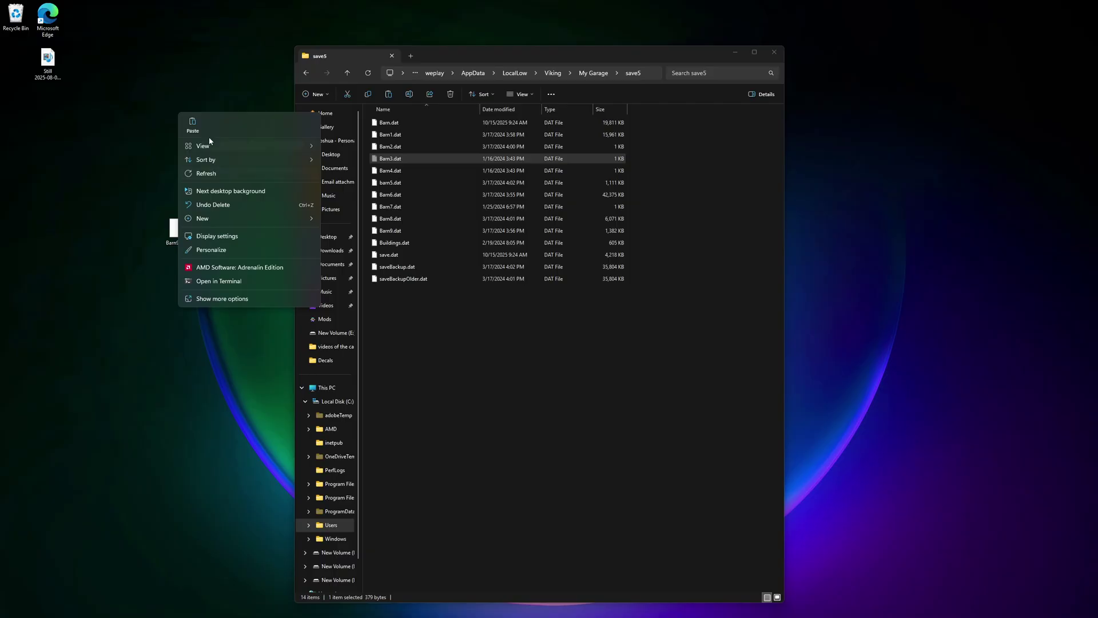
left_click(192, 124)
left_click_drag(15, 57, 177, 102)
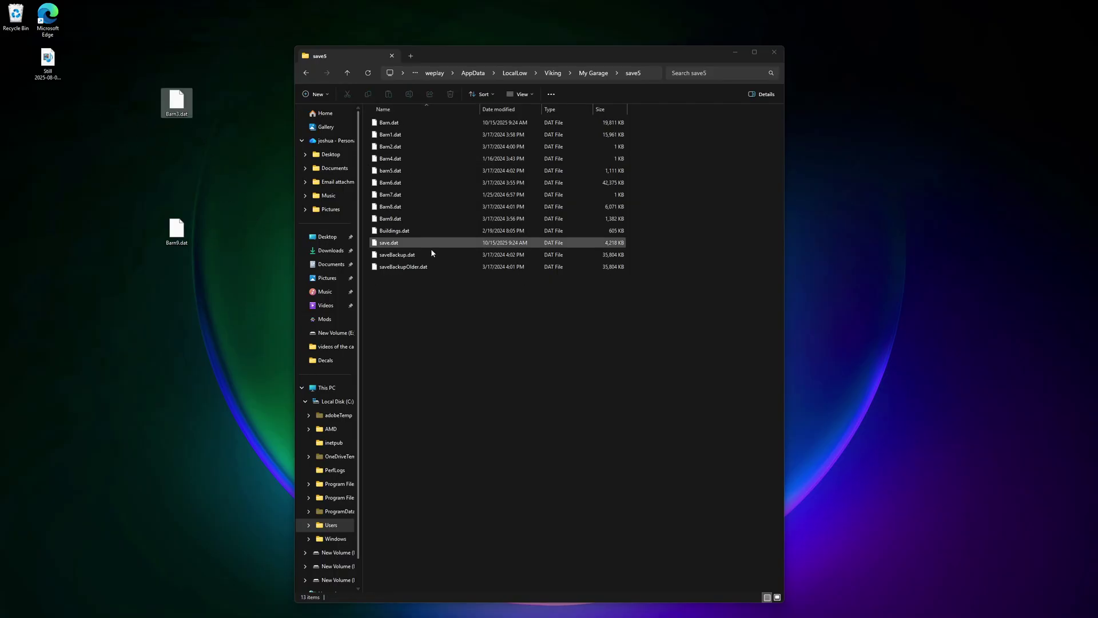
left_click(400, 158)
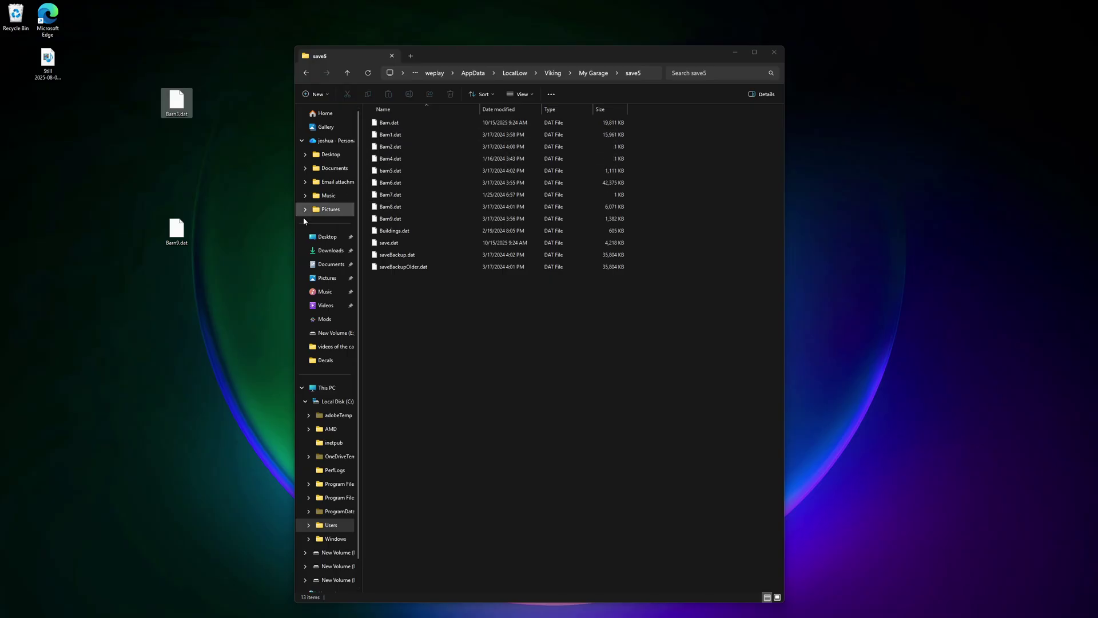
Step: Try to rename the desktop's Barn9.dat to Barn3.dat, and decline the alternative name Barn3 (2).dat
right_click(178, 235)
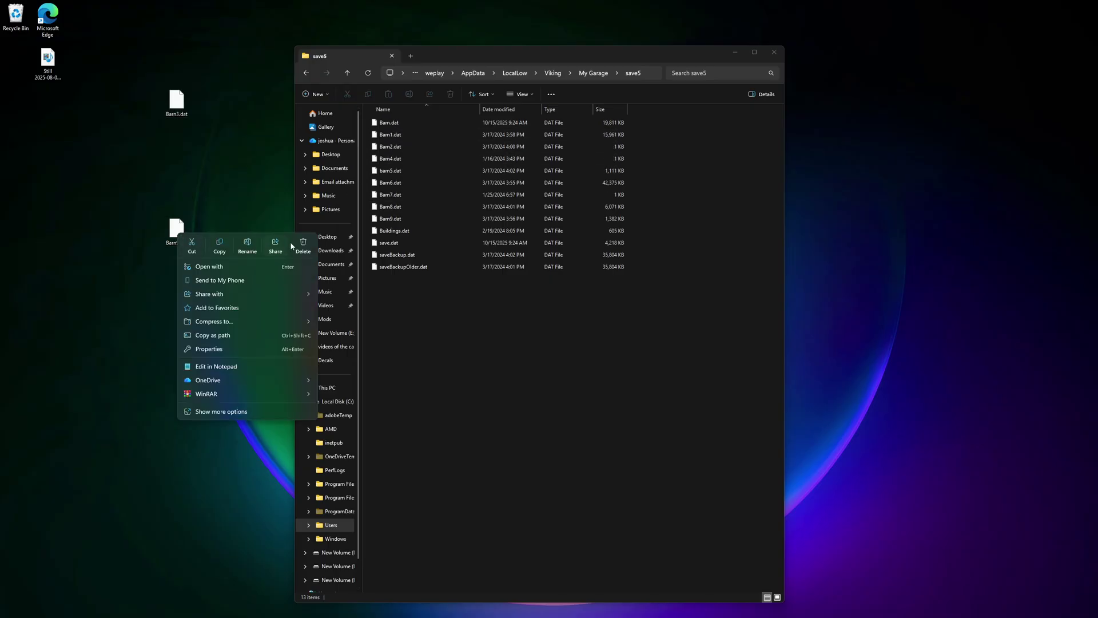
left_click(247, 246)
left_click(181, 243)
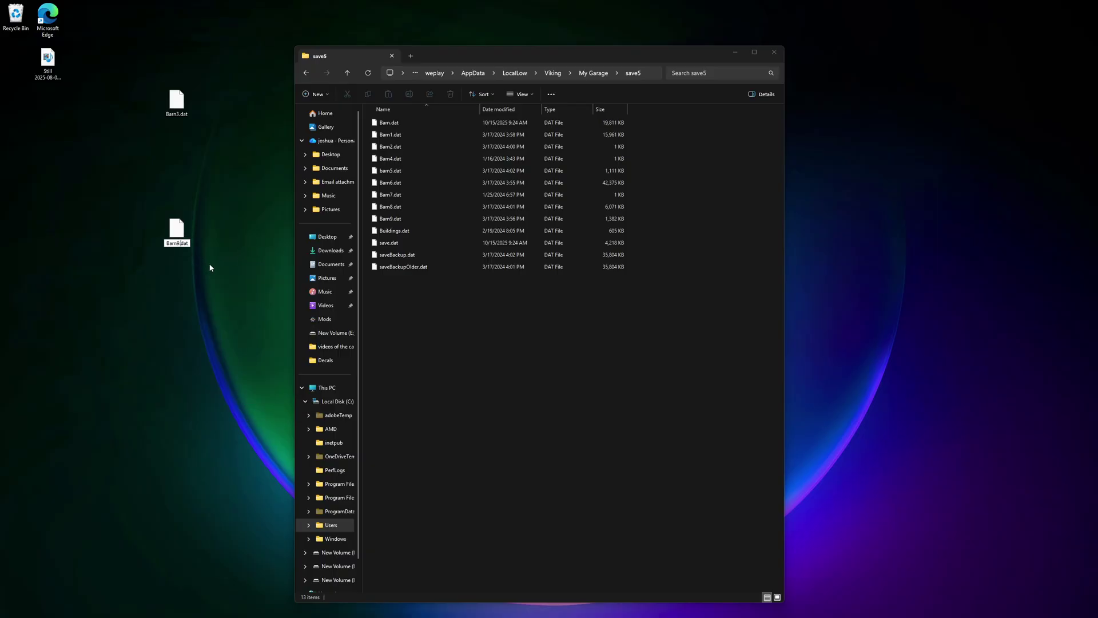
key("BackSpace")
type("3")
key("Return")
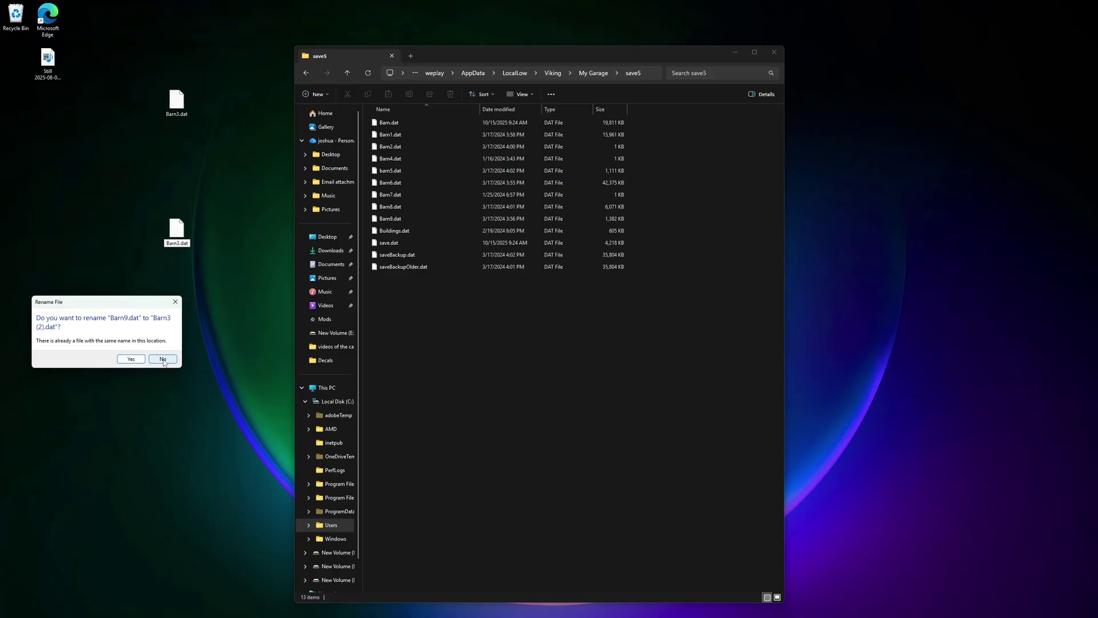
left_click(162, 359)
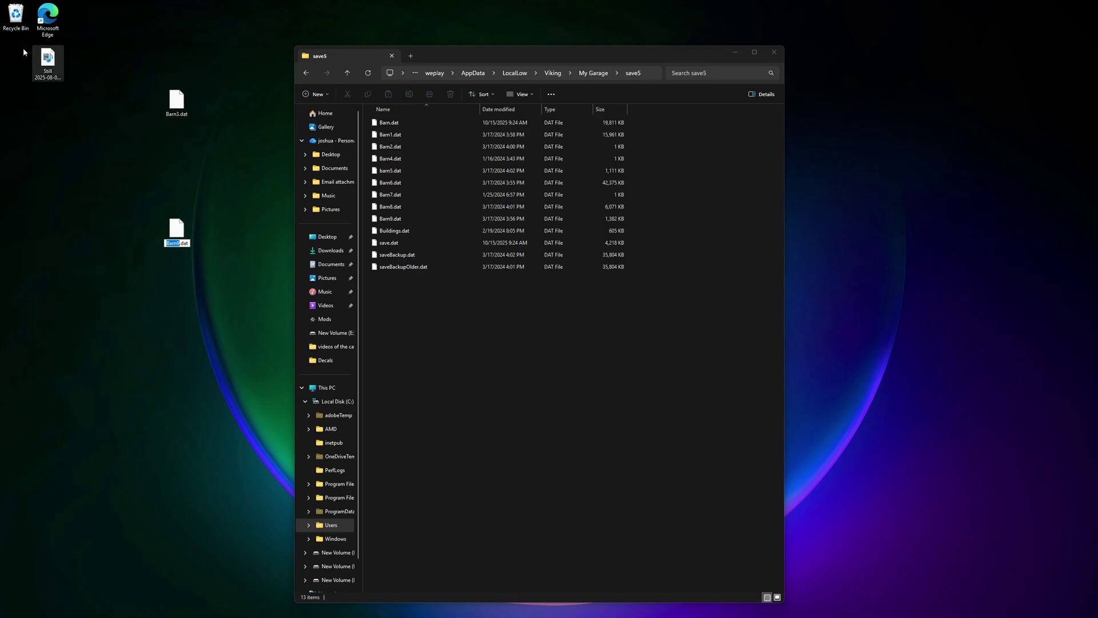
key("Return")
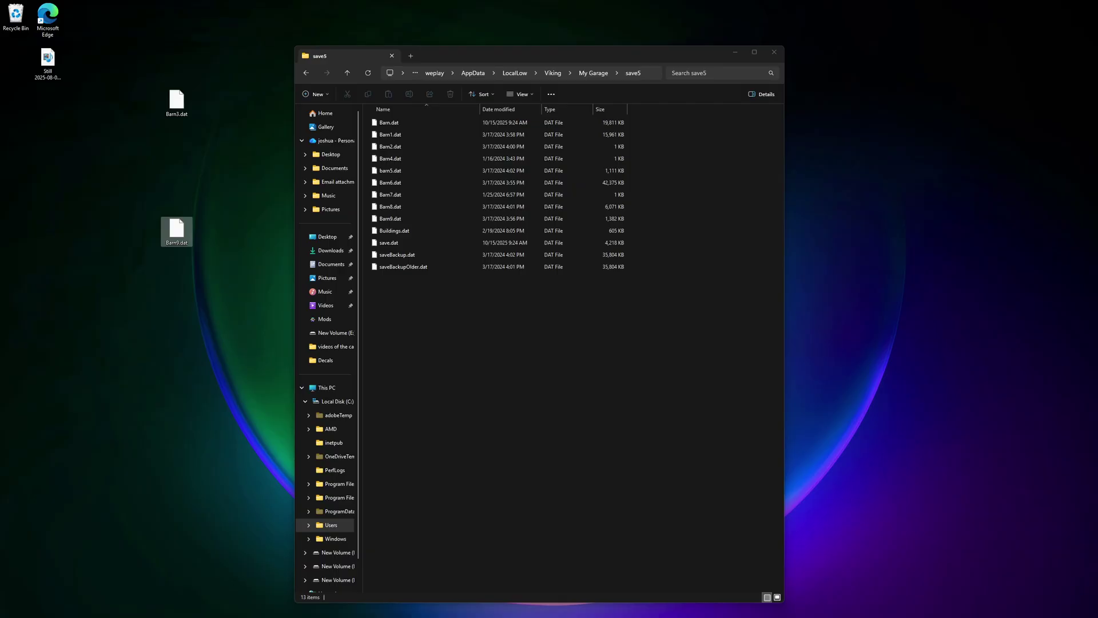
Step: Place a new folder on the desktop, open it and move Barn3.dat from the desktop into it
left_click_drag(36, 220, 92, 190)
double_click(92, 190)
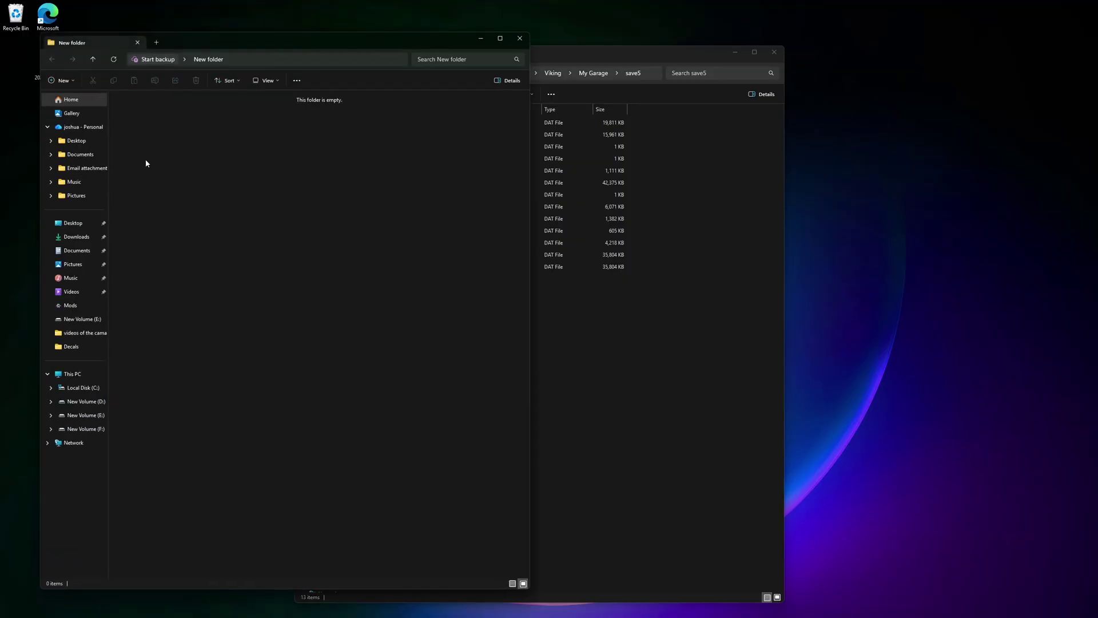
left_click_drag(277, 36, 617, 64)
left_click_drag(176, 101, 492, 180)
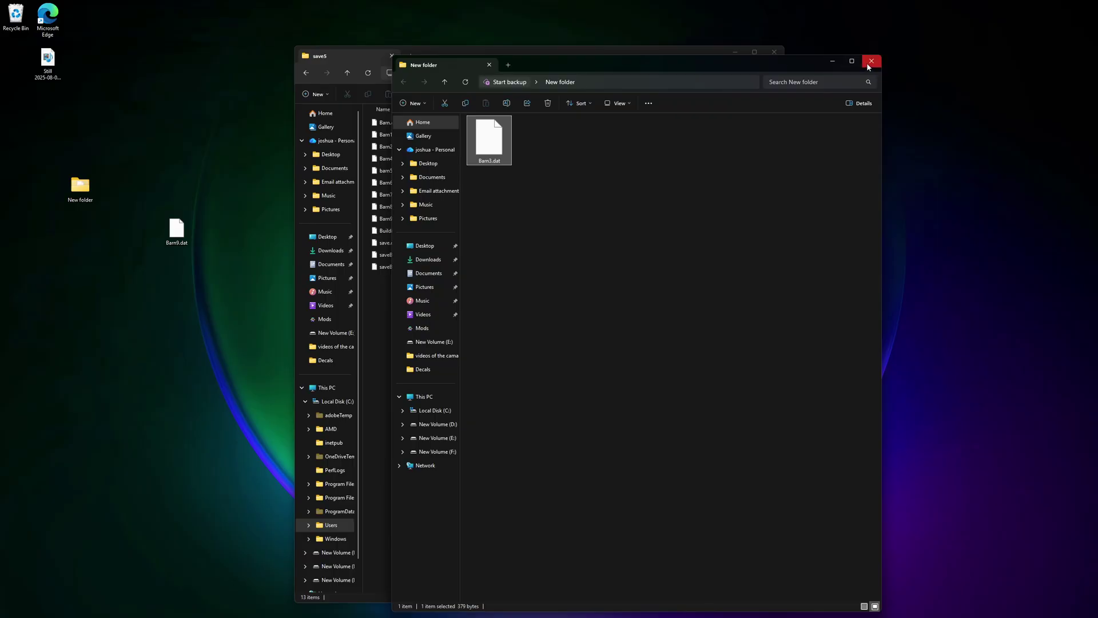
Step: Create a second new folder on the desktop and delete it
right_click(84, 278)
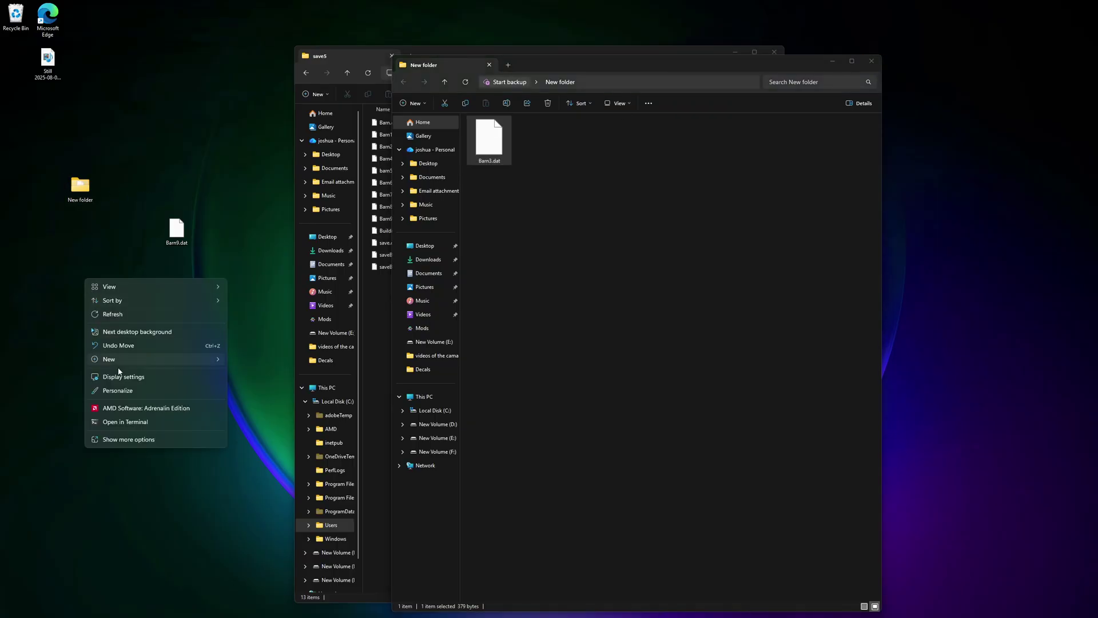
mouse_move(123, 353)
left_click(243, 364)
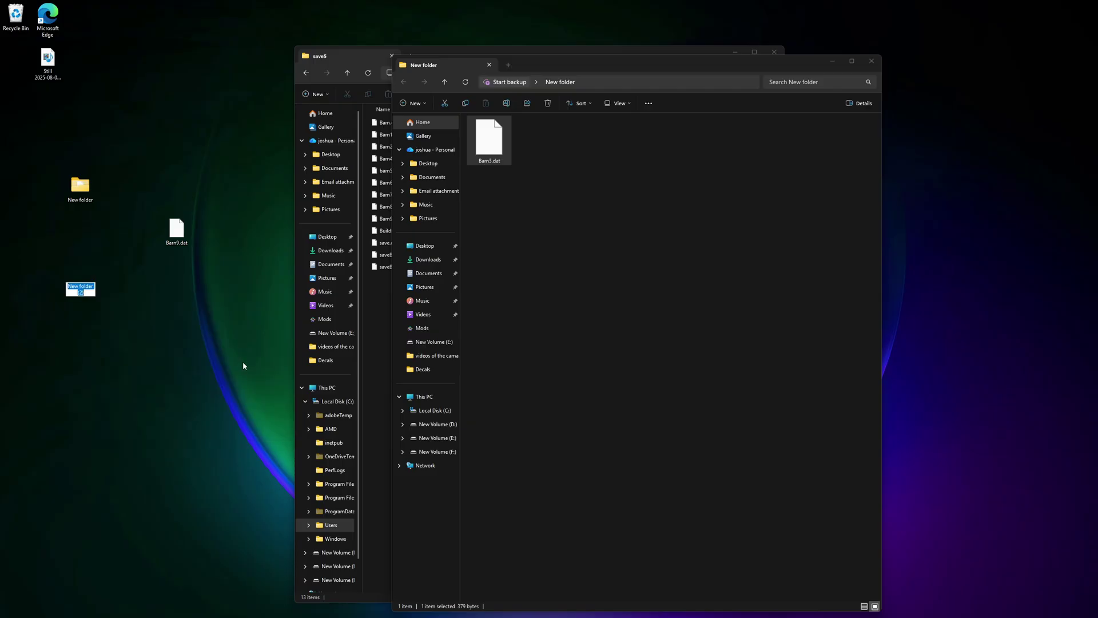
right_click(79, 281)
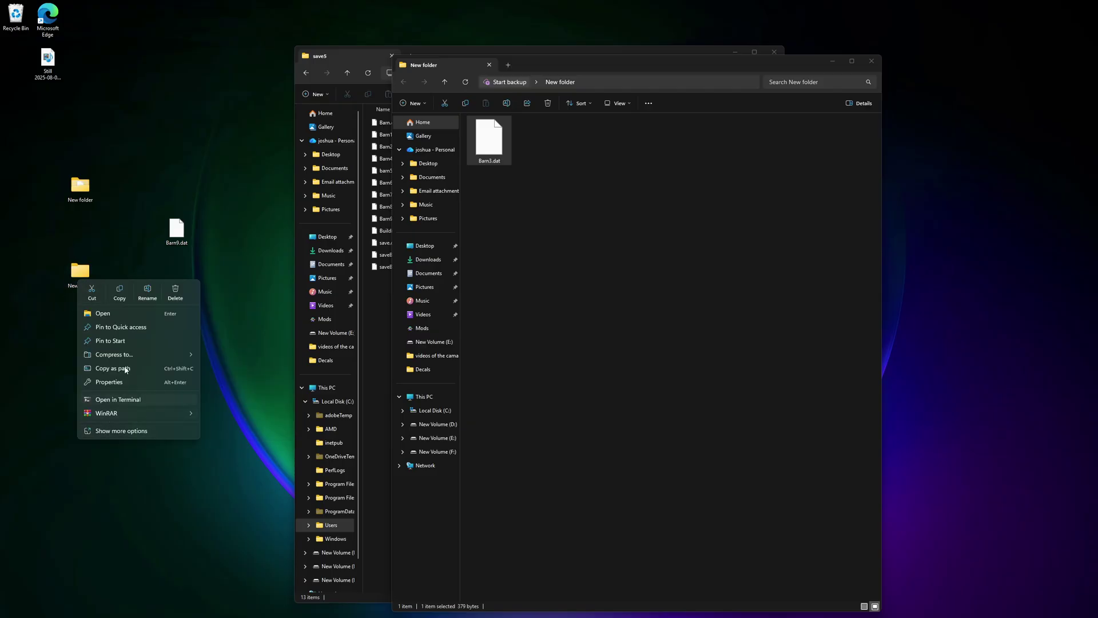
left_click(174, 295)
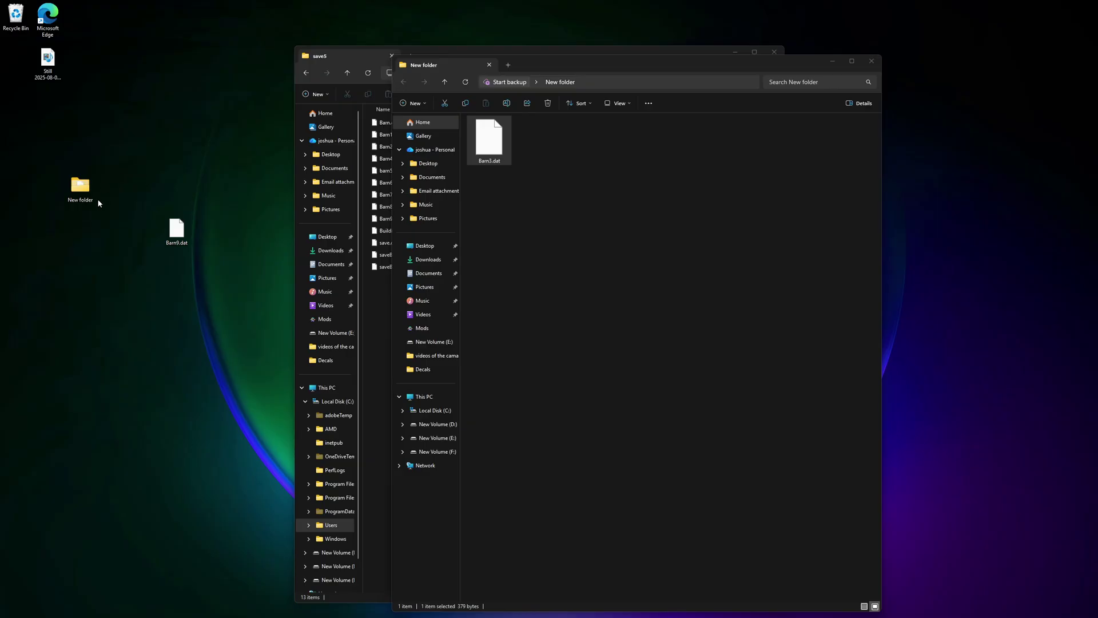
Step: Move the new folder directly below the Still image file on the desktop
left_click_drag(90, 194, 57, 107)
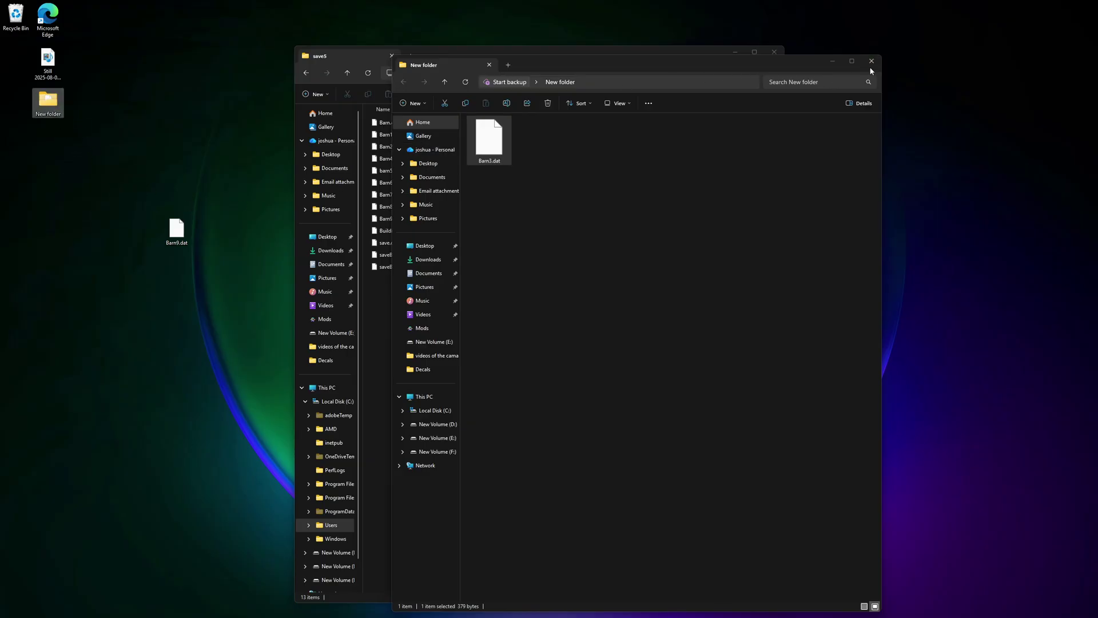
Step: Close the new folder's window and rename the desktop's Barn9.dat to Barn3.dat
left_click(871, 60)
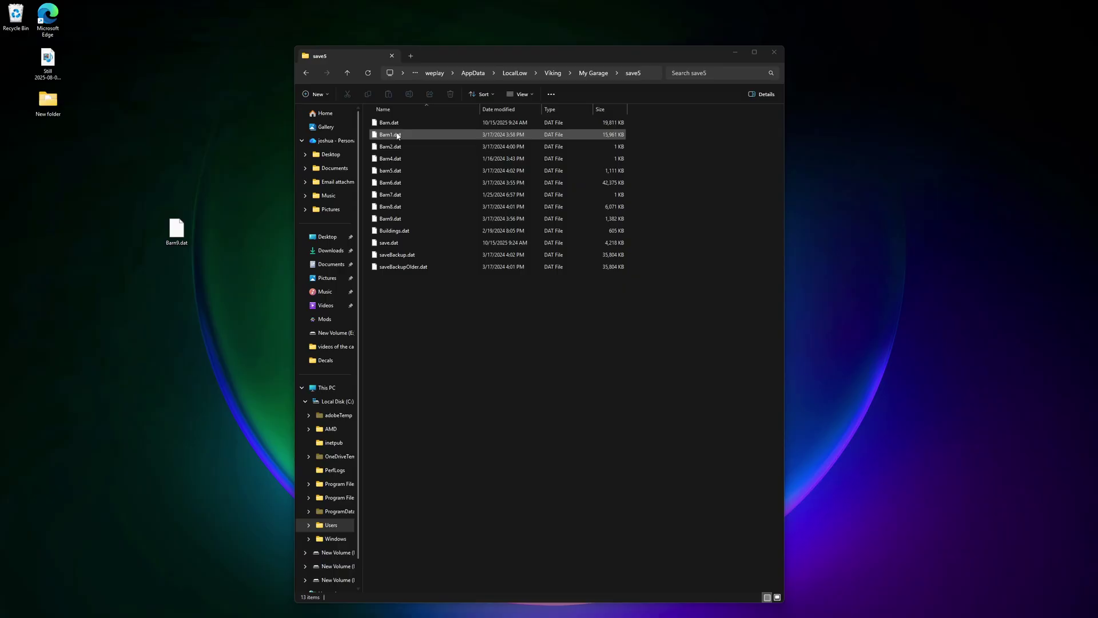
right_click(182, 238)
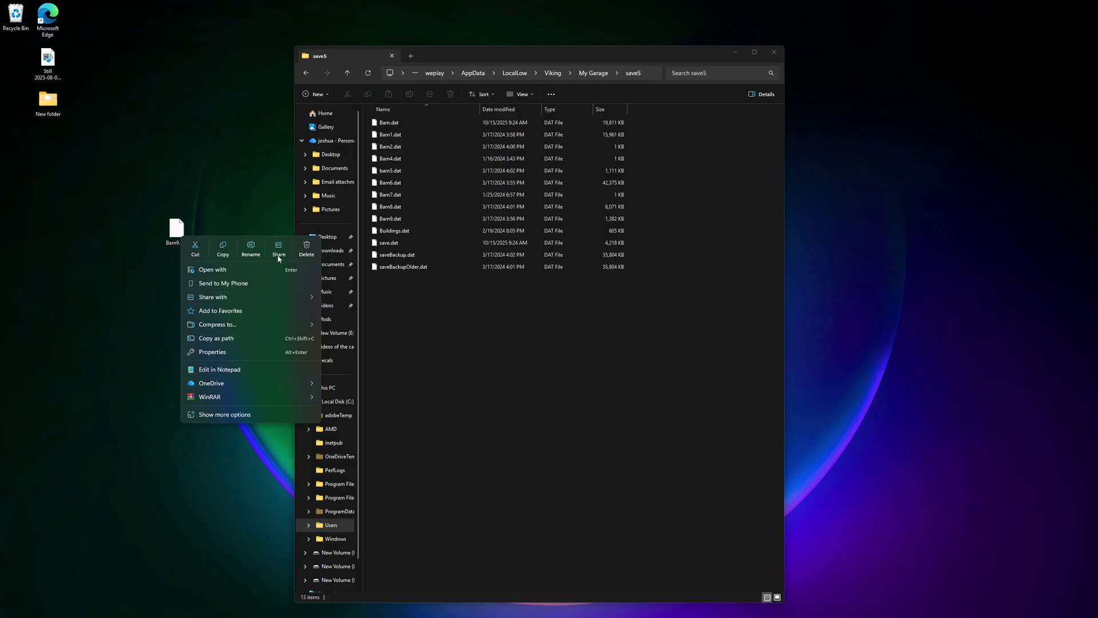
left_click(251, 249)
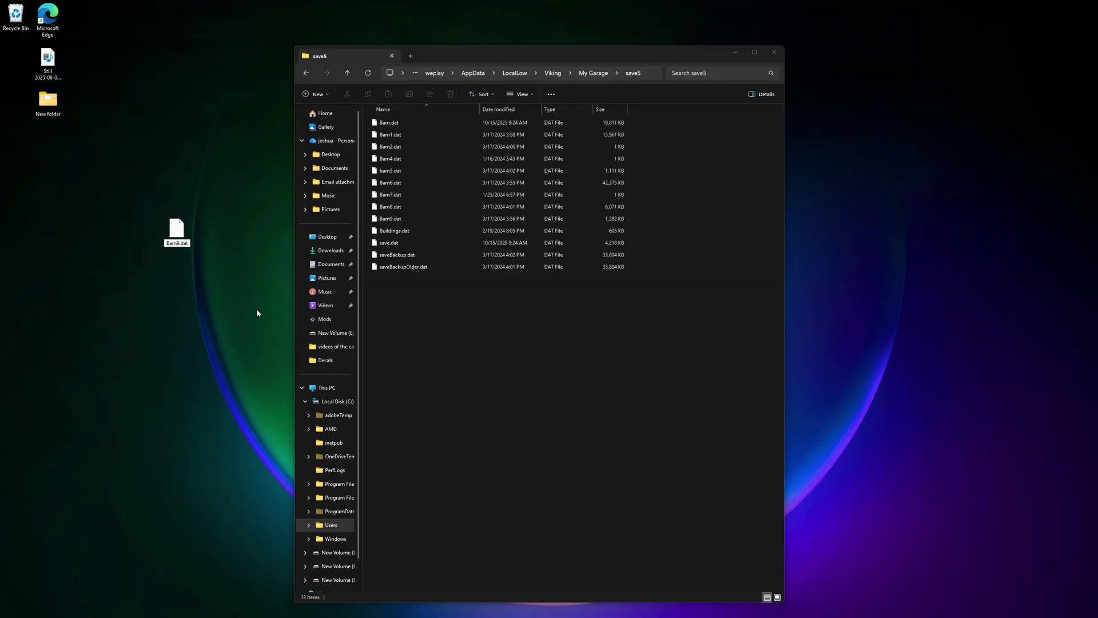
key("BackSpace")
type("3")
left_click(211, 301)
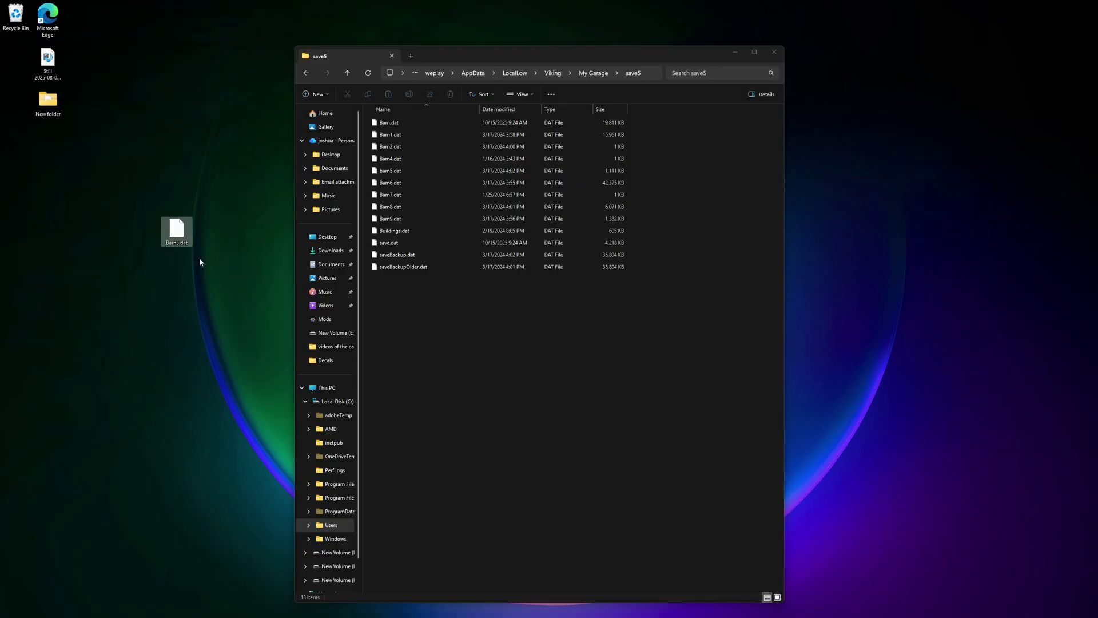
Step: Move Barn3.dat from the desktop into the game's save5 folder and refresh the file list
left_click_drag(180, 235, 399, 322)
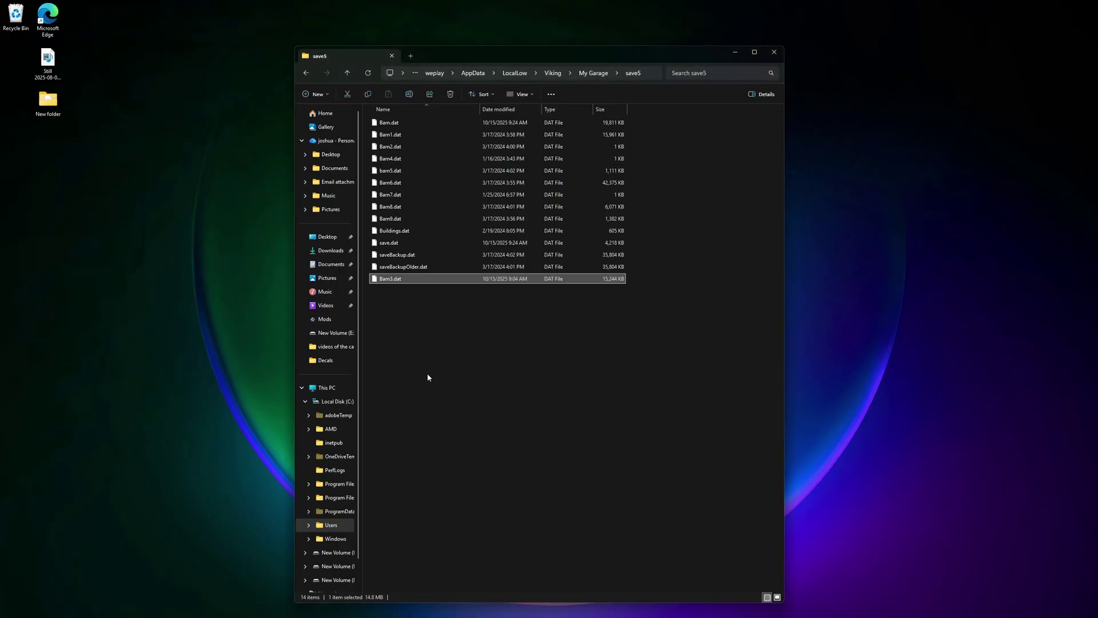
left_click(368, 72)
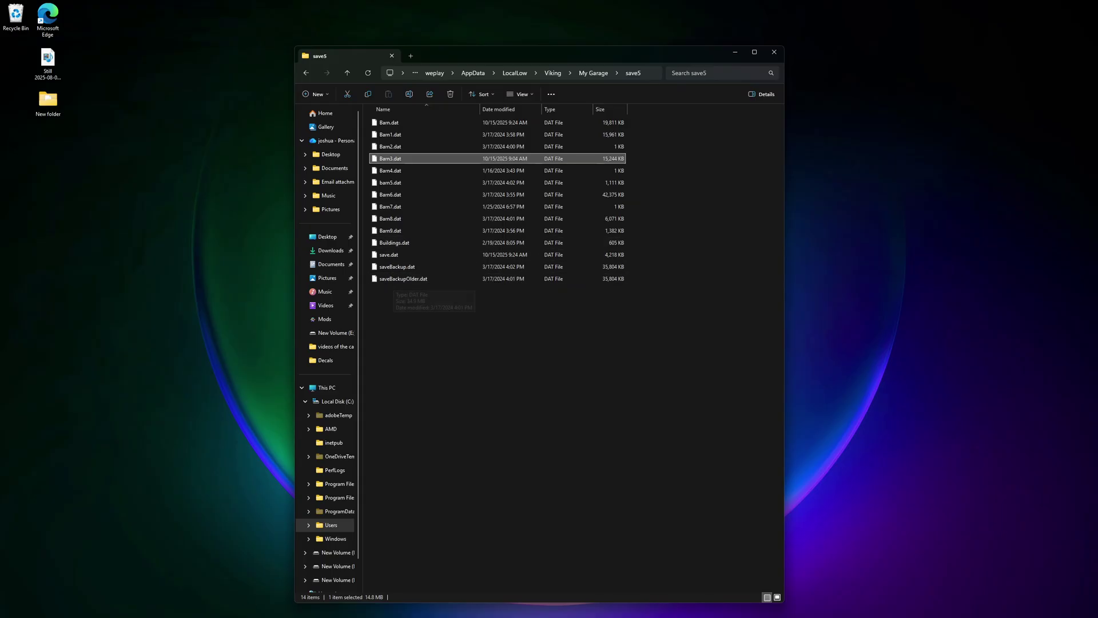
Step: Move the save5 folder window out of view, switch to My Garage and take the taxi to the garage
mouse_move(330, 613)
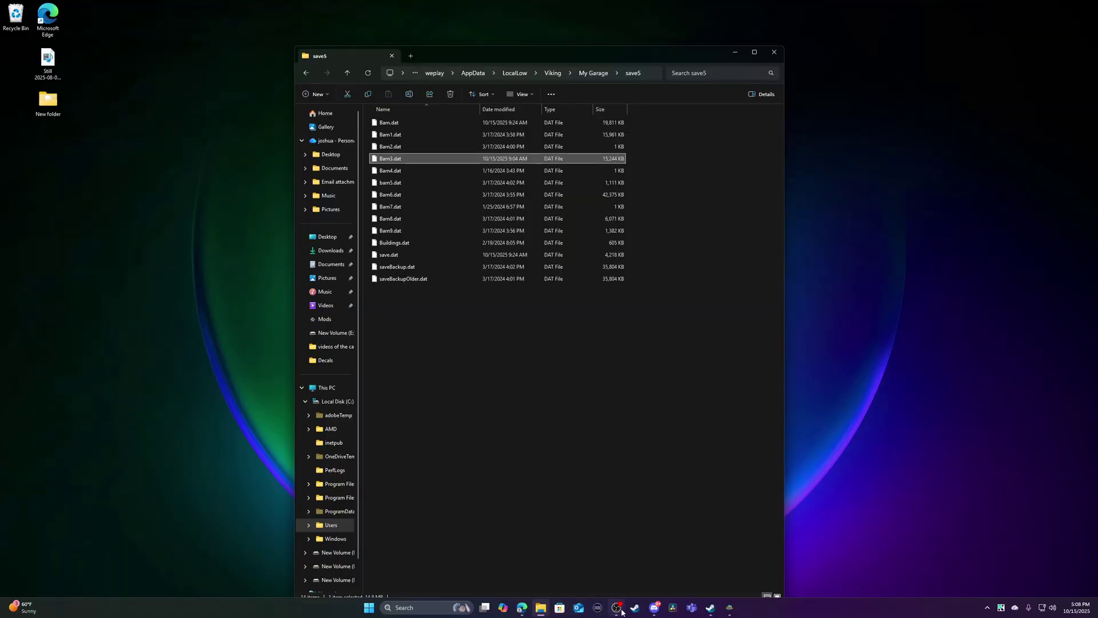
mouse_move(656, 610)
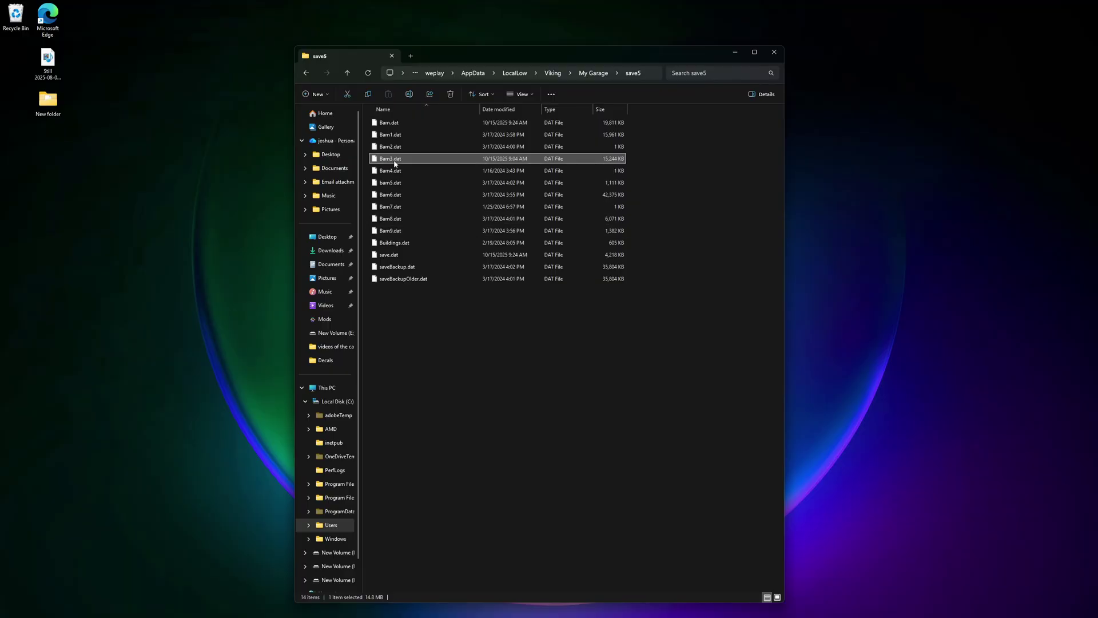
left_click_drag(382, 62, 0, 55)
mouse_move(516, 613)
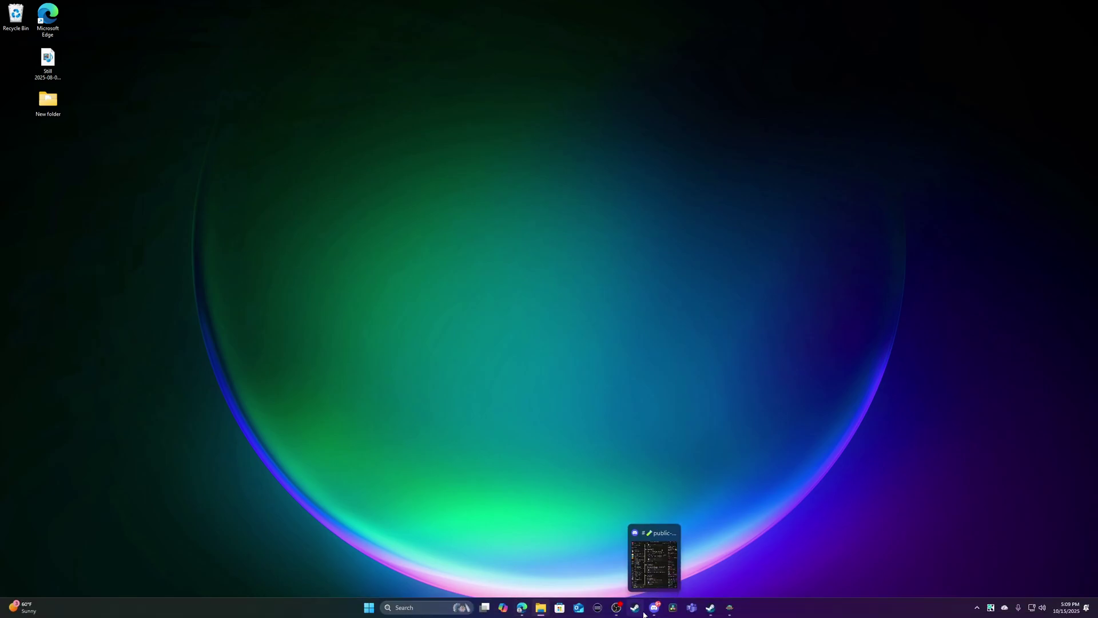
left_click(729, 608)
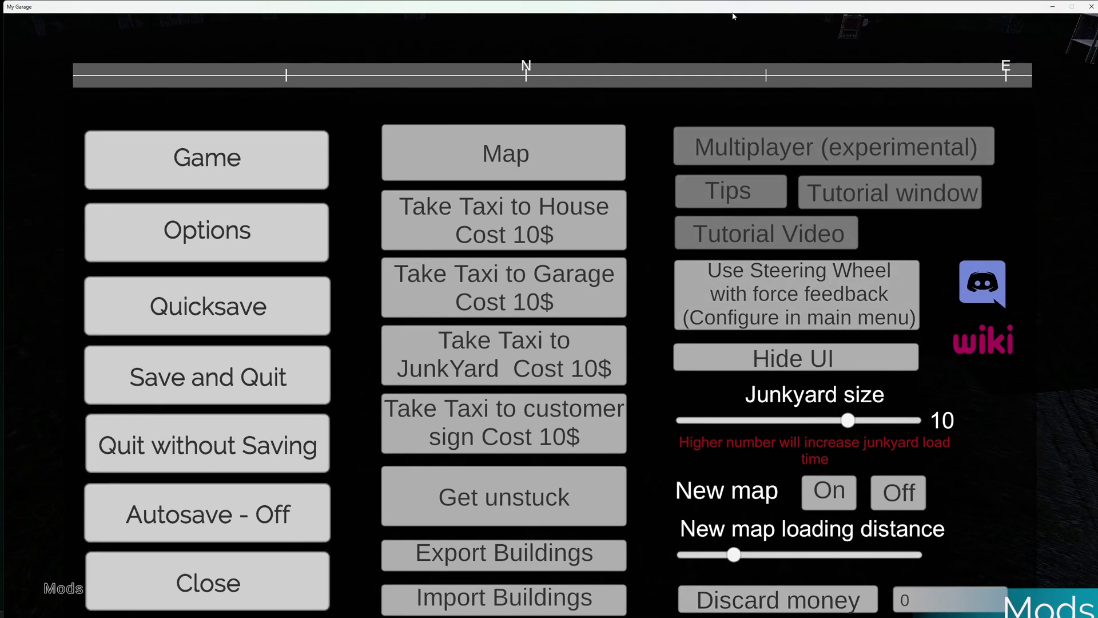
key("Escape")
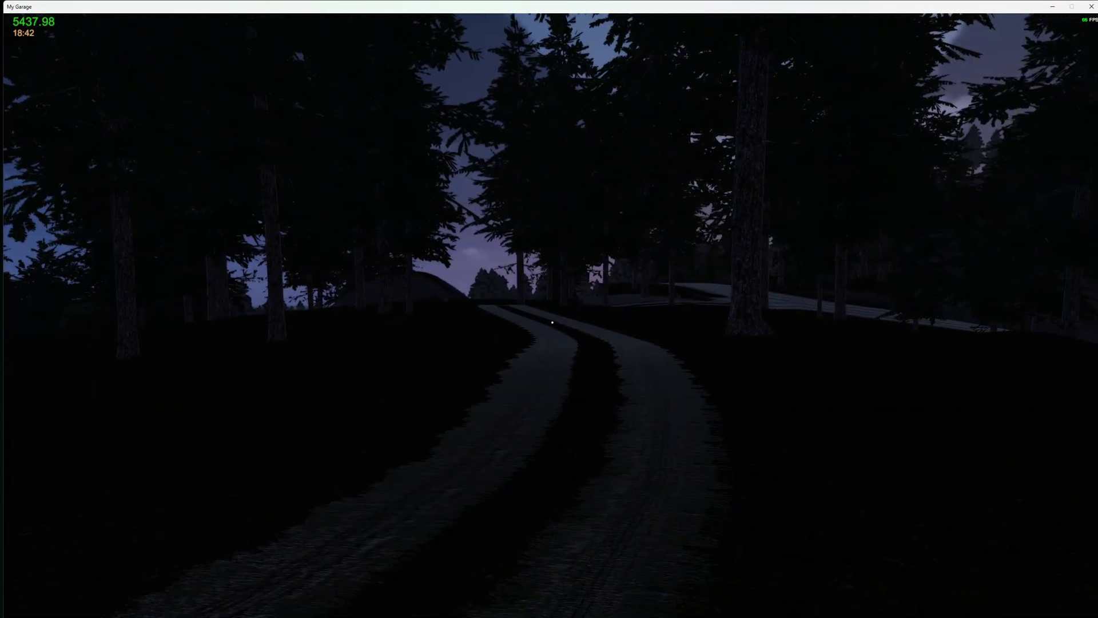
key("Escape")
left_click(546, 288)
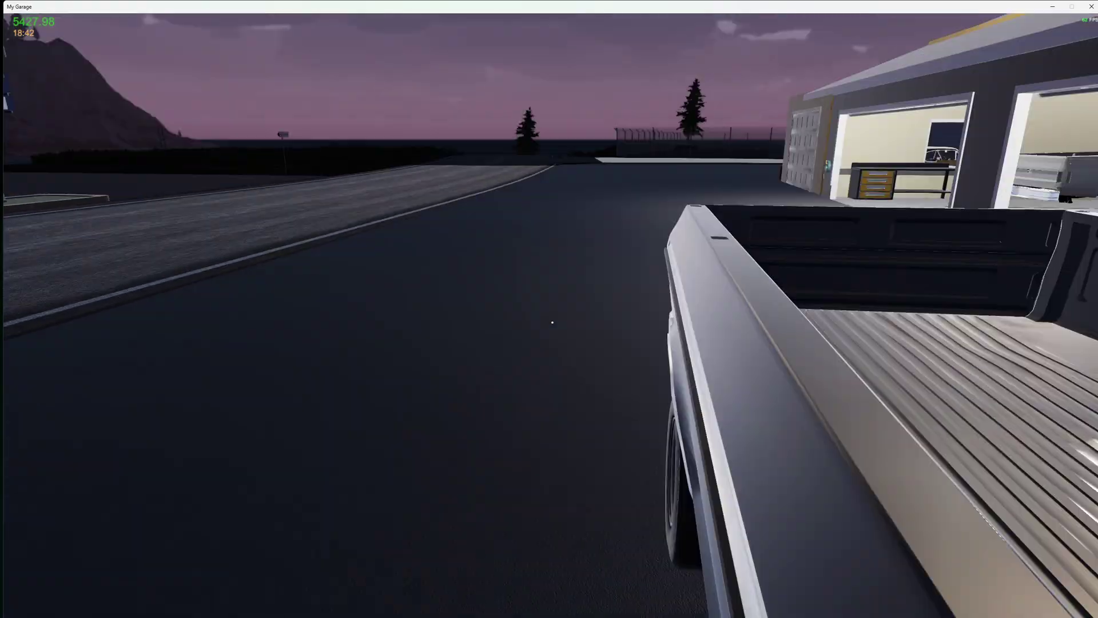
Step: Walk through the garage to the storage barn and go up to the Save slots key board
key("w")
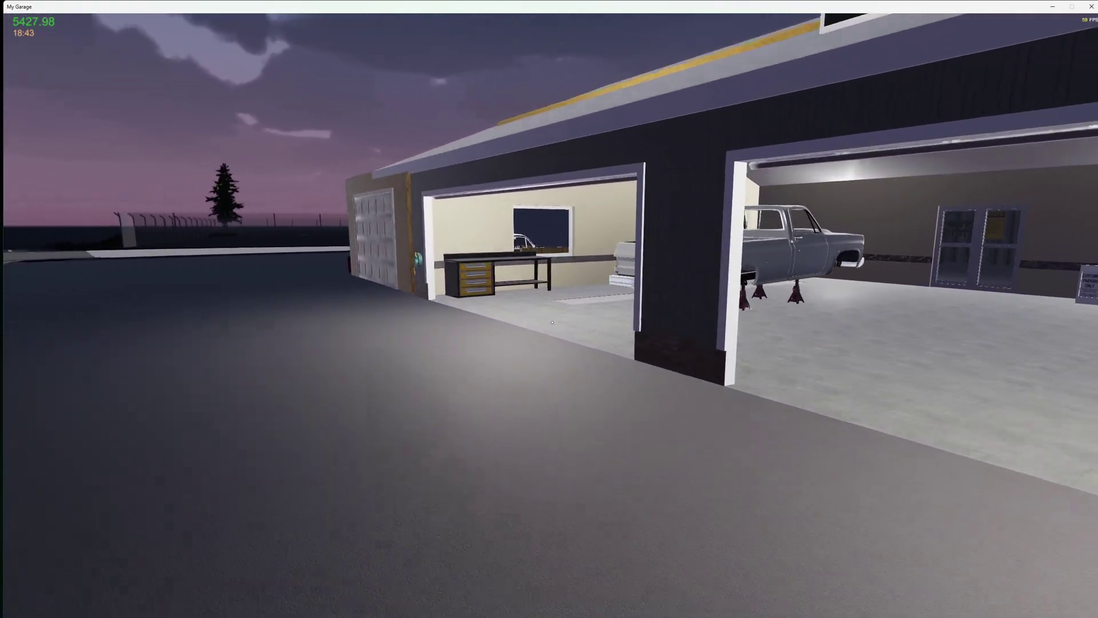
key("w")
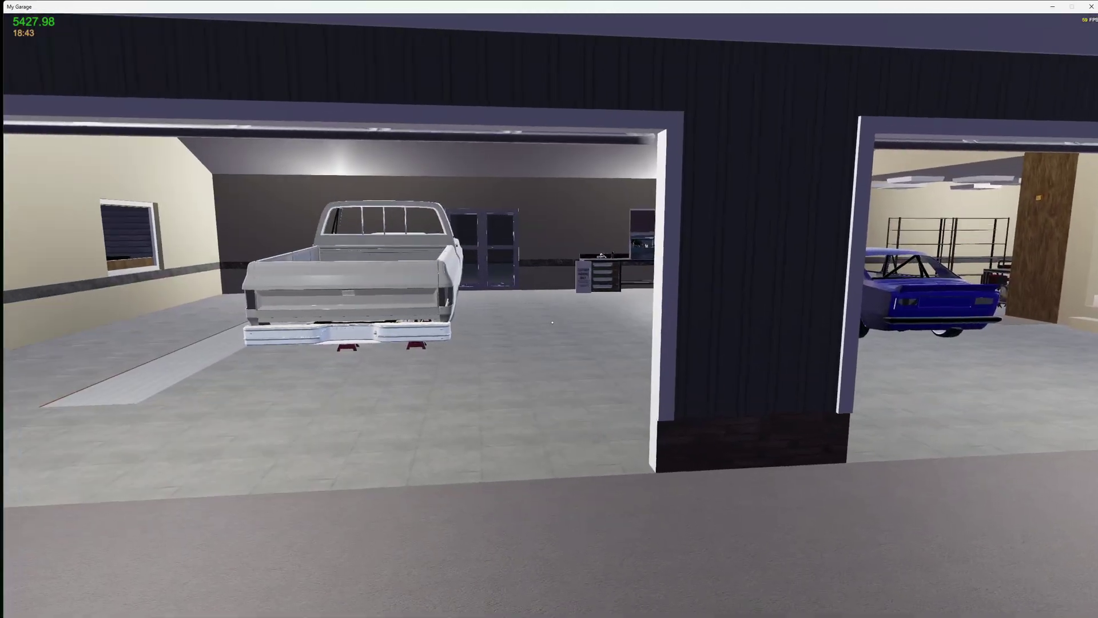
key("w")
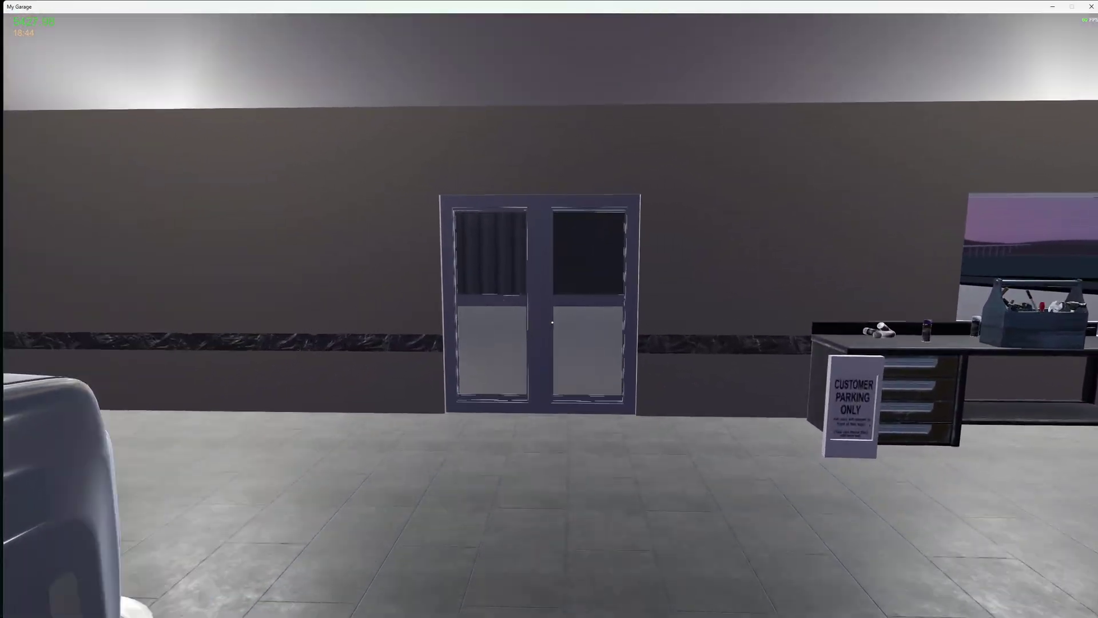
key("w")
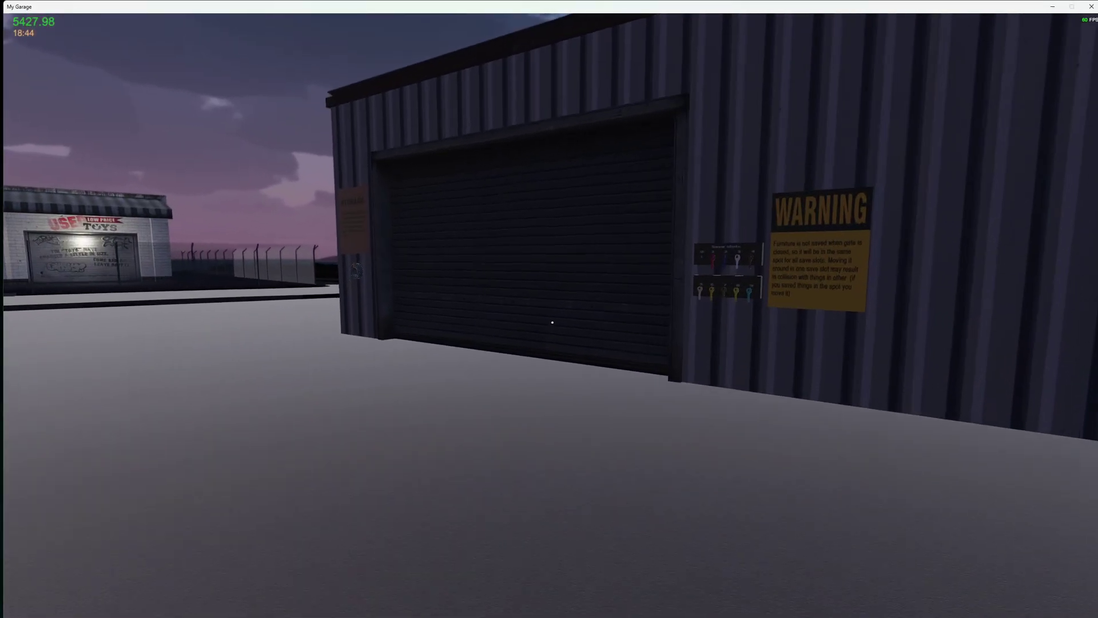
key("w")
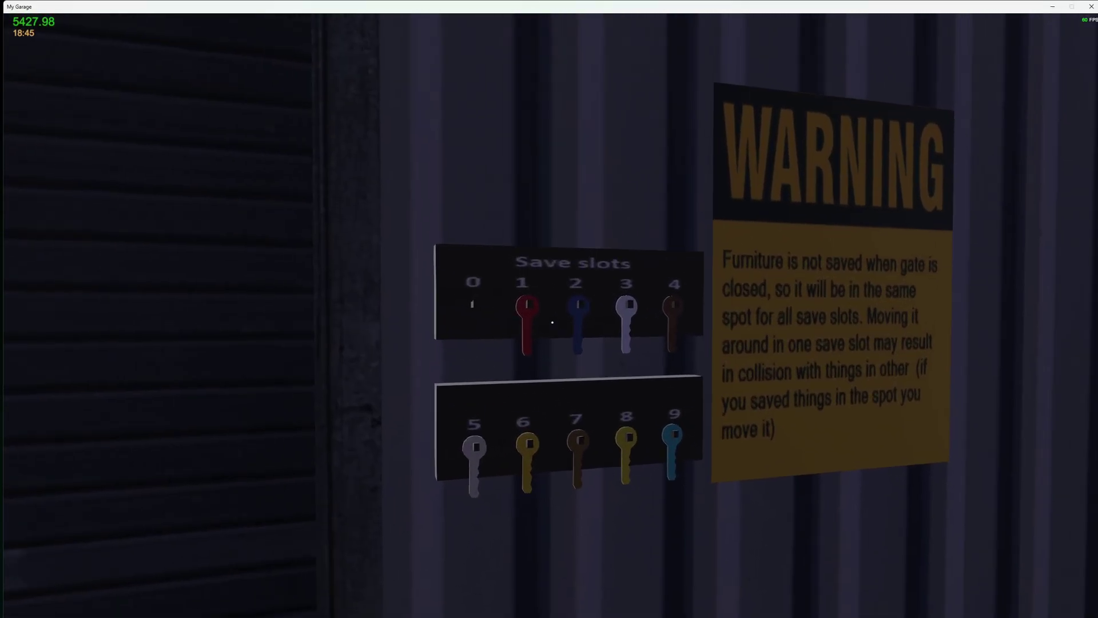
key("w")
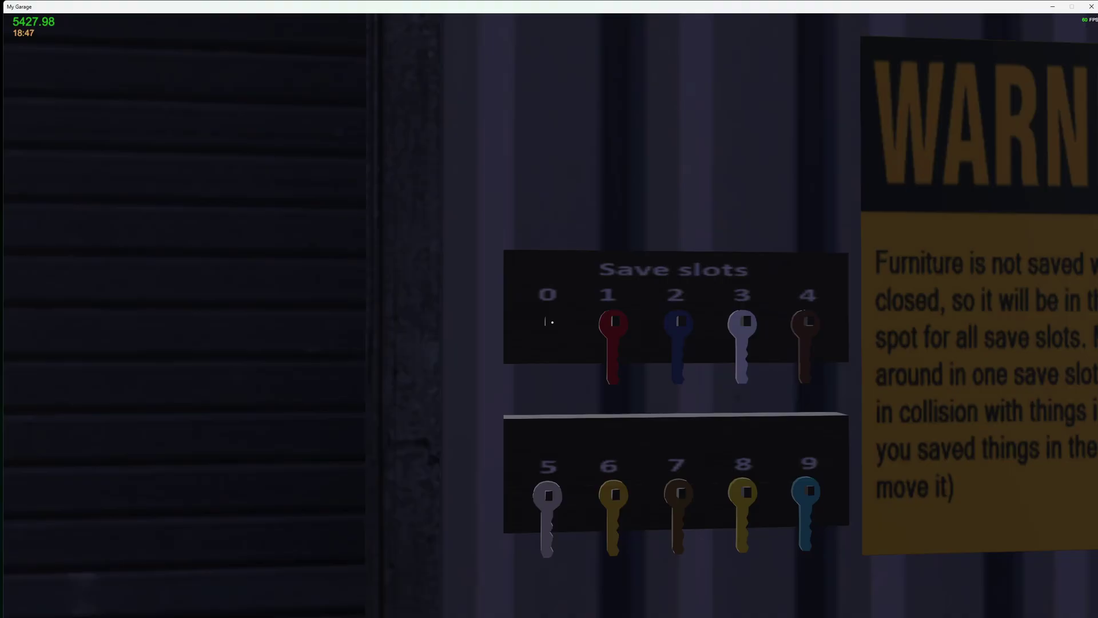
key("s")
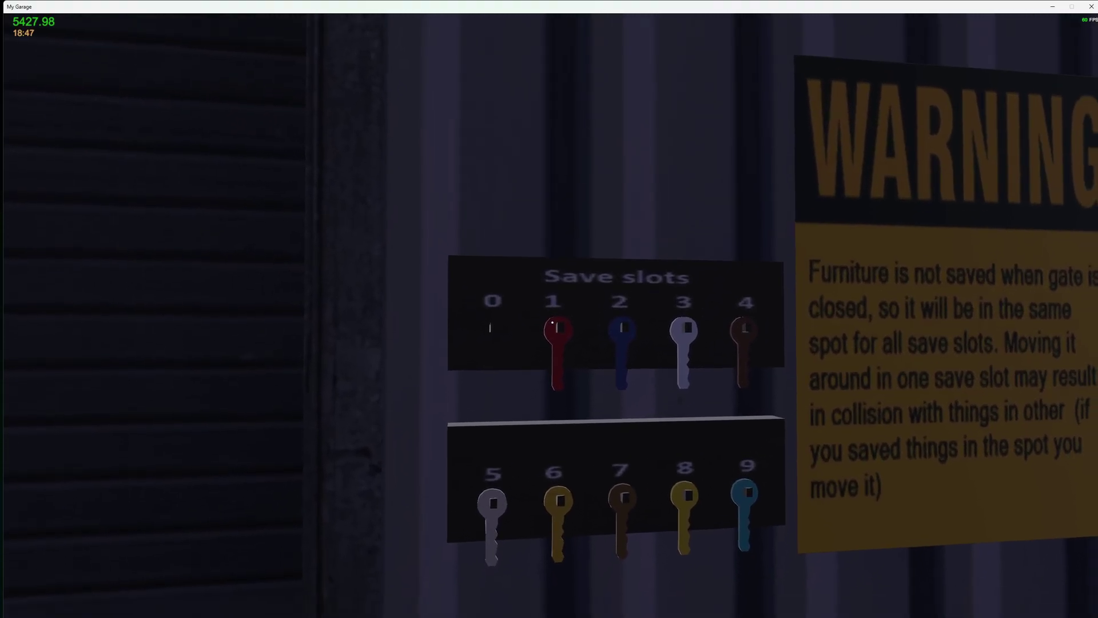
Step: Choose save slot 3 on the key board, open the barn gate, and close it again
key("w")
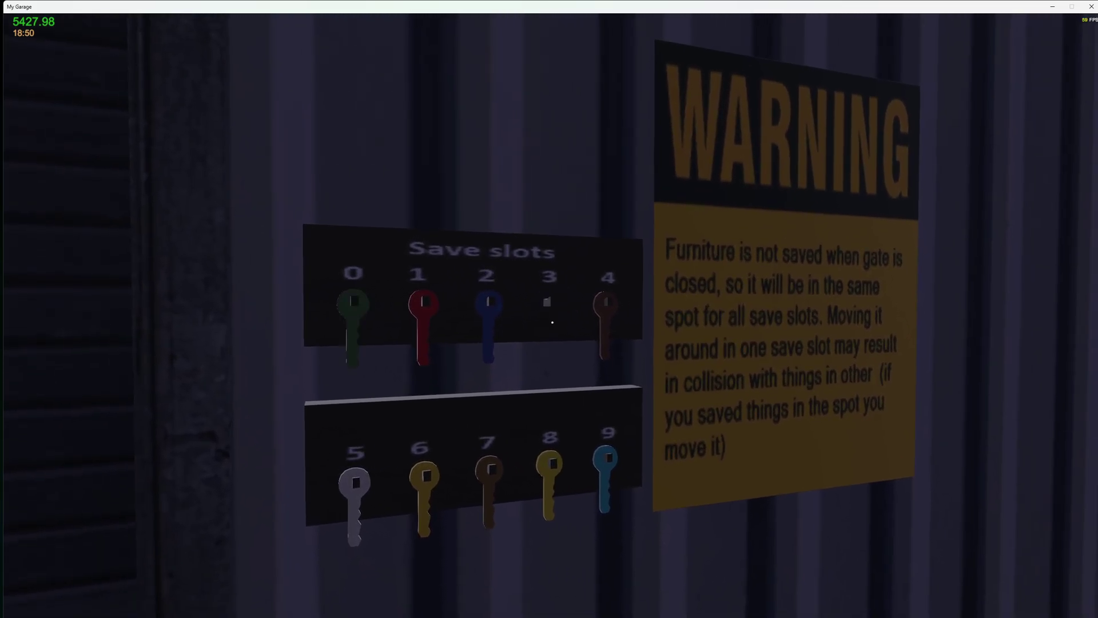
key("e")
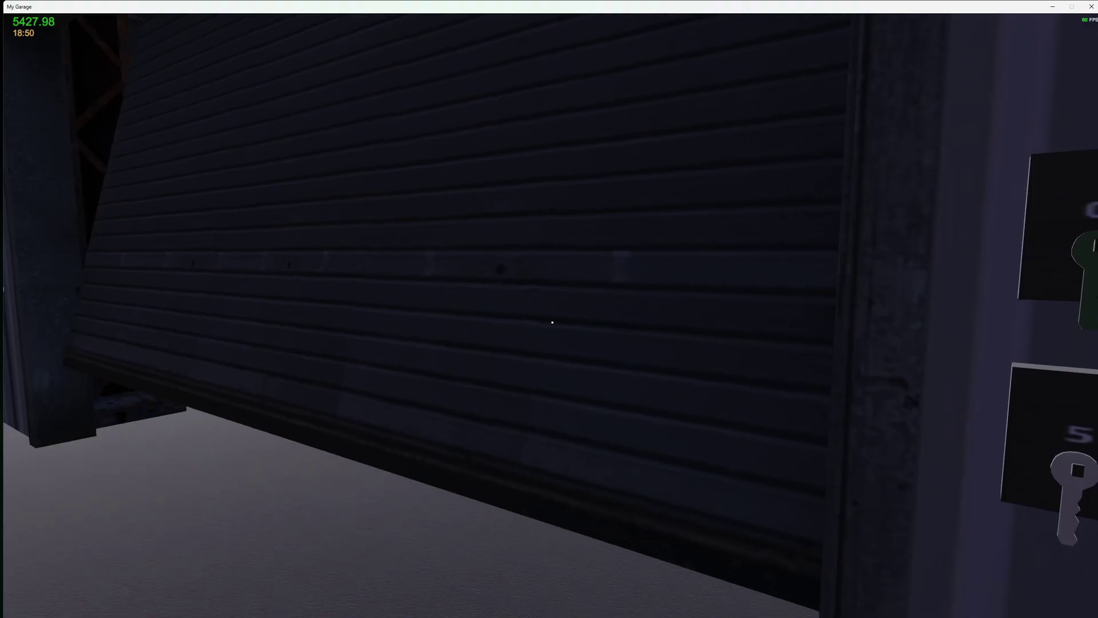
key("s")
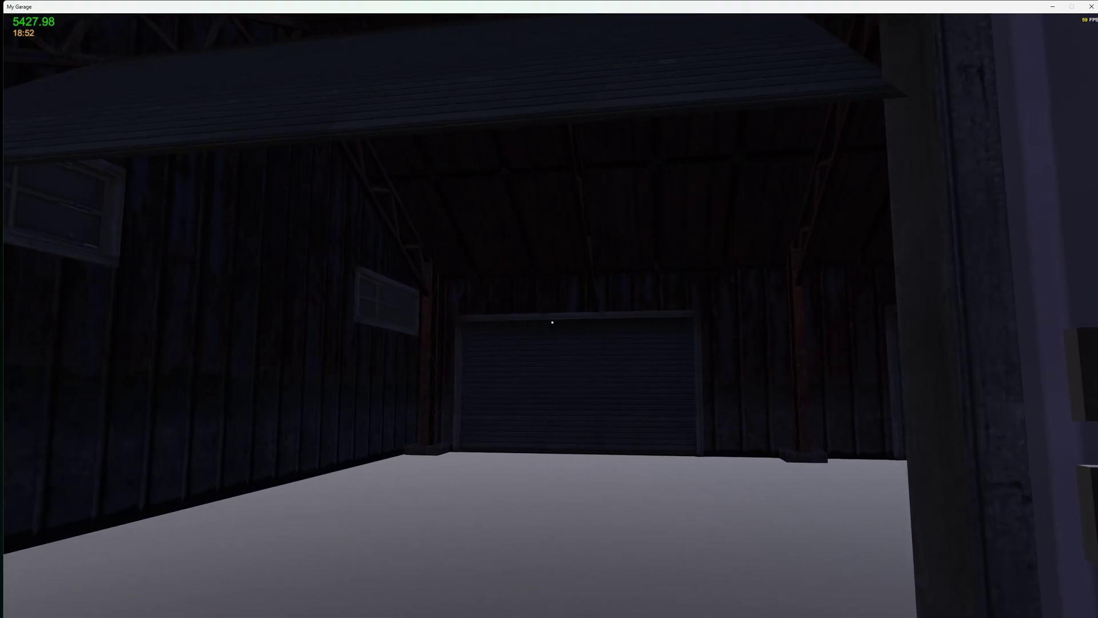
key("Escape")
key("Escape")
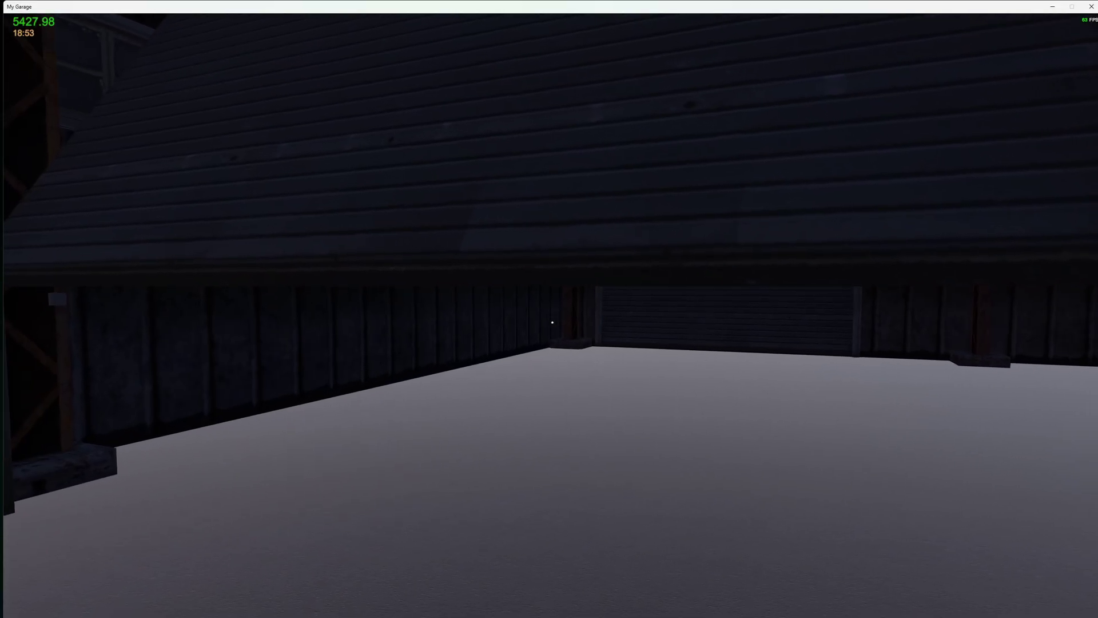
left_click(552, 322)
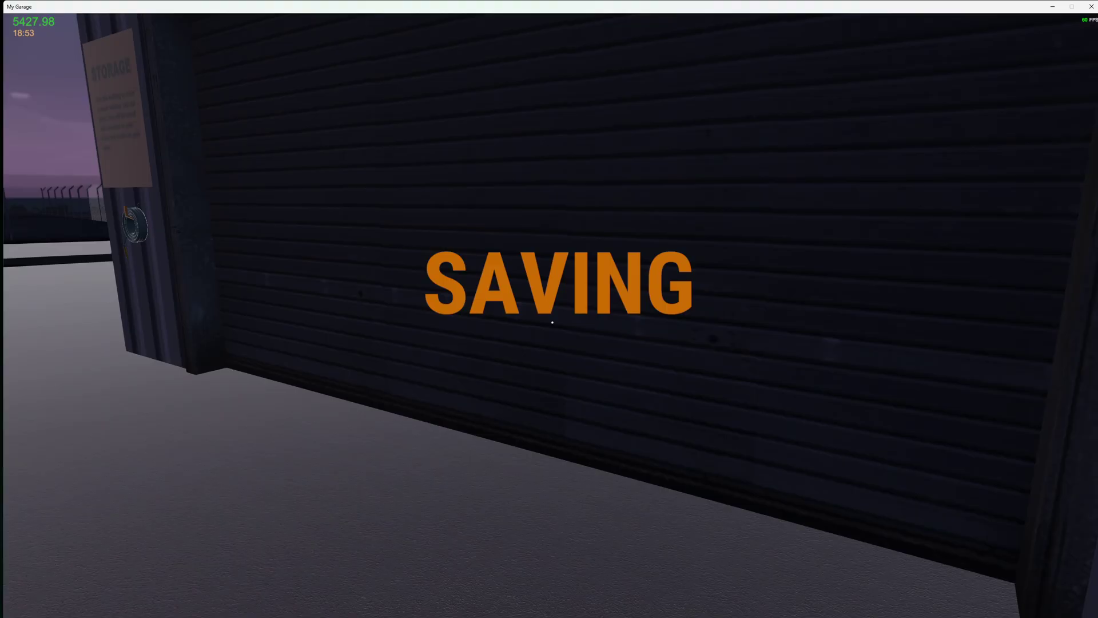
Step: Pause the game, check the barn files in the save5 folder window, and move that window aside
key("Escape")
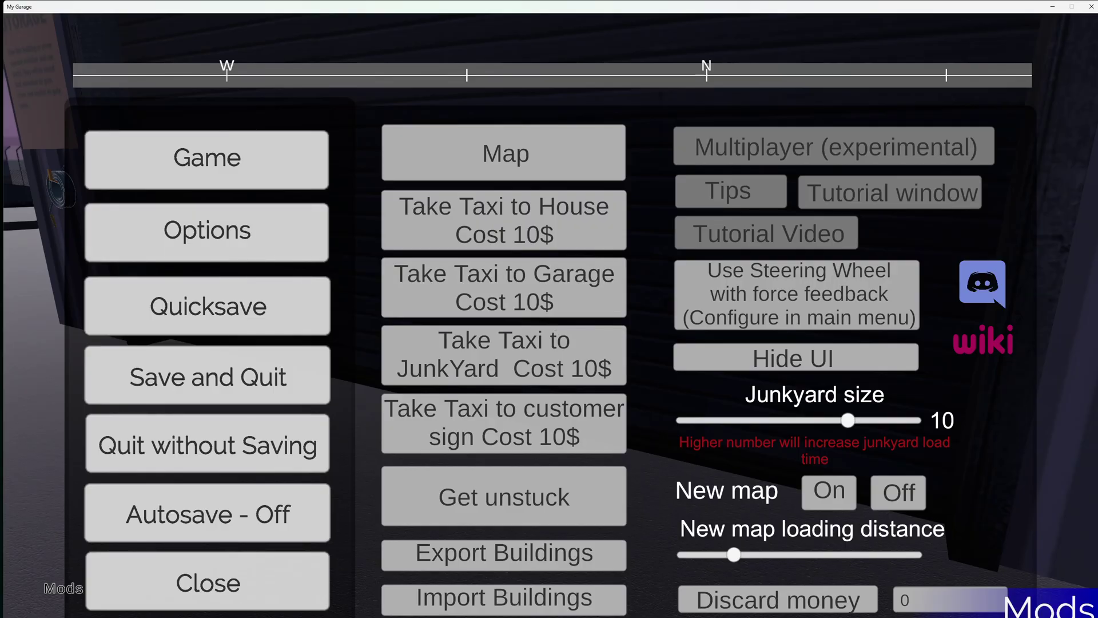
key("alt+Tab")
left_click_drag(297, 66, 706, 55)
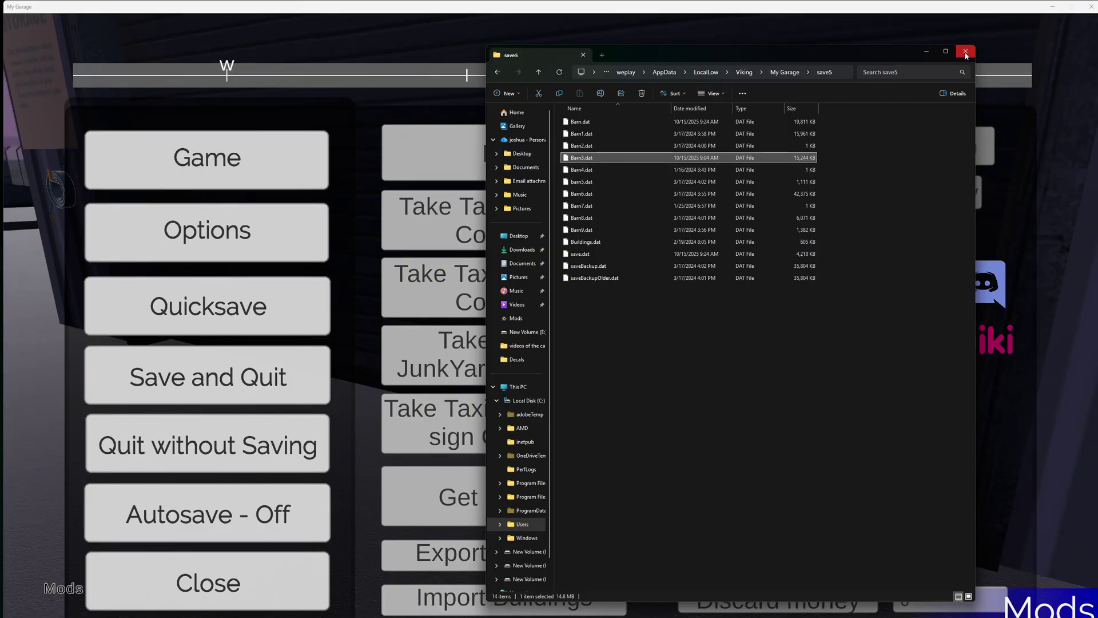
left_click_drag(714, 53, 254, 99)
left_click(363, 94)
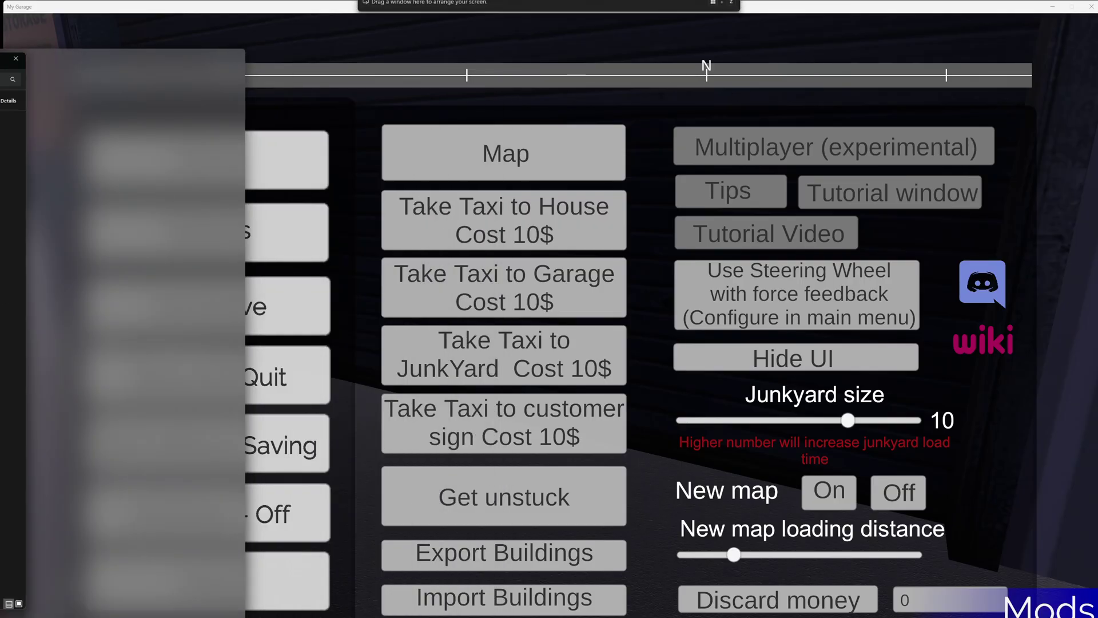
Step: Resume the game, look over the barn's save slot keys, then pause again and minimize My Garage
key("Escape")
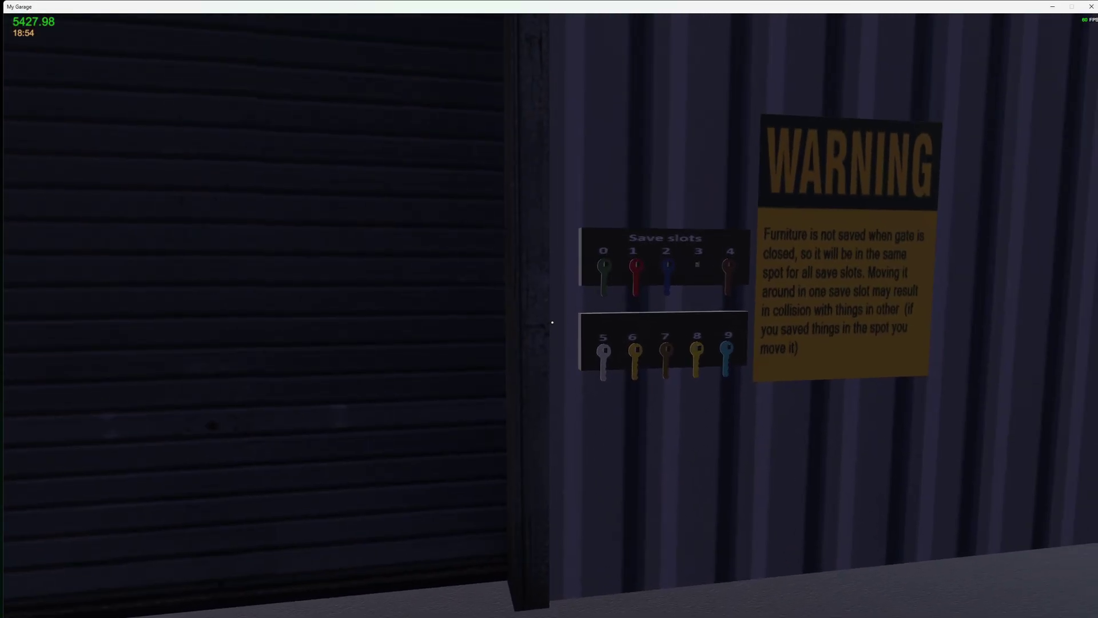
key("w")
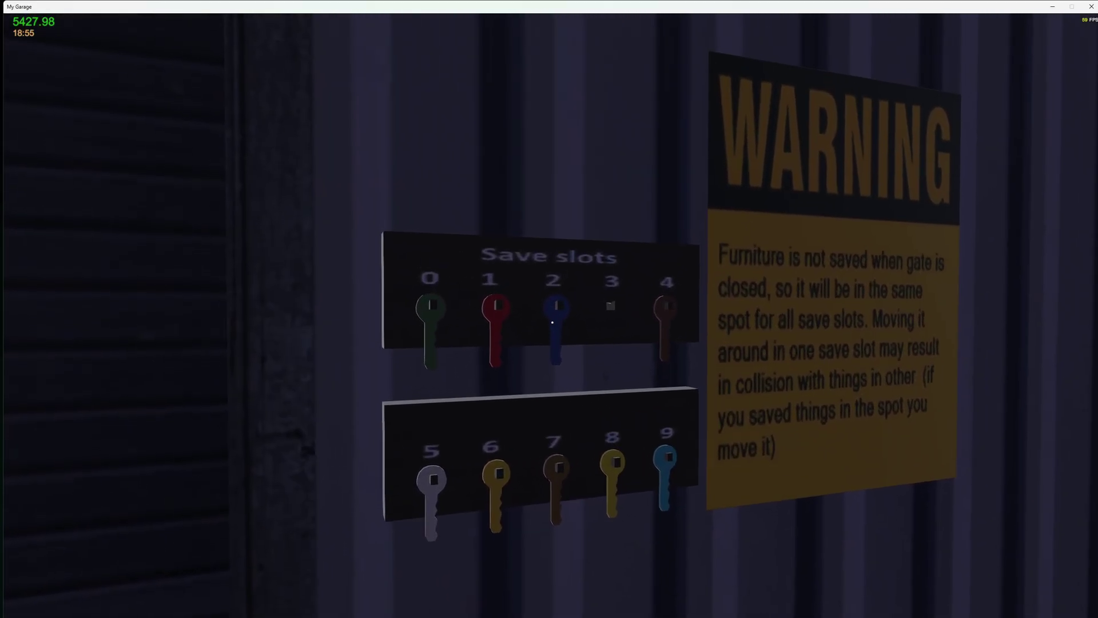
left_click(552, 322)
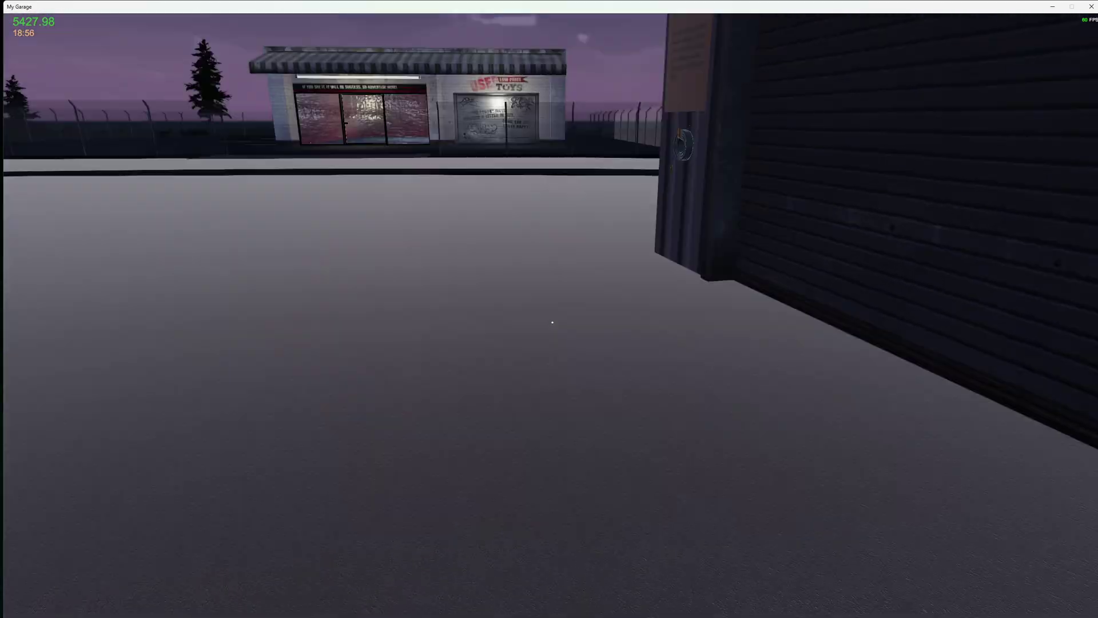
key("Escape")
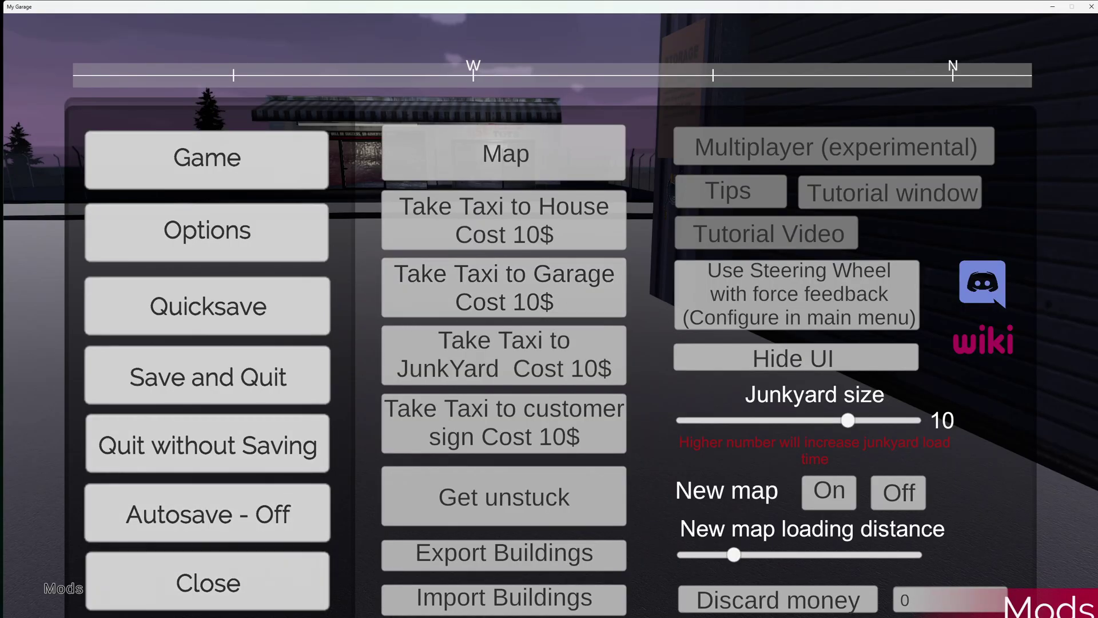
left_click(1053, 7)
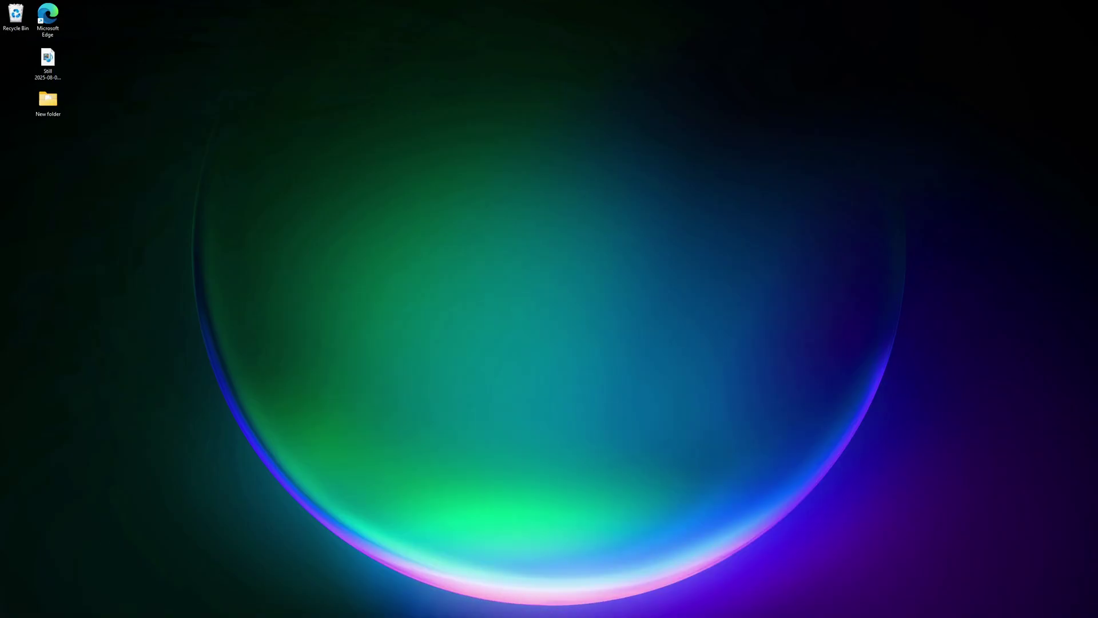
Step: Bring the save5 folder window back onto the desktop to examine the Barn and Buildings save files
key("super+e")
left_click_drag(331, 23, 605, 83)
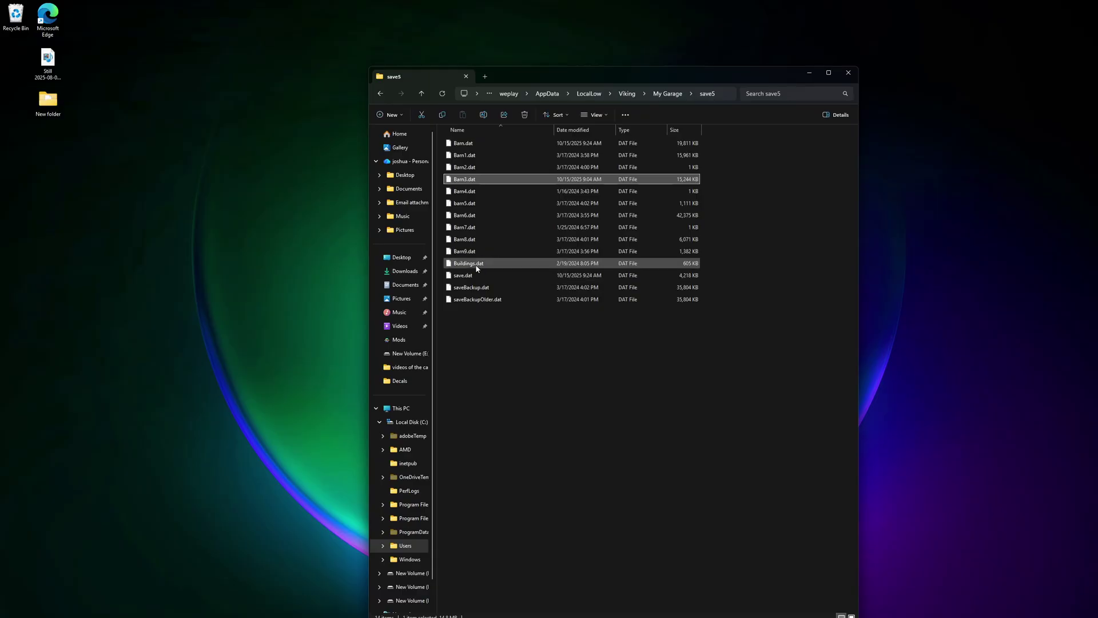
mouse_move(462, 269)
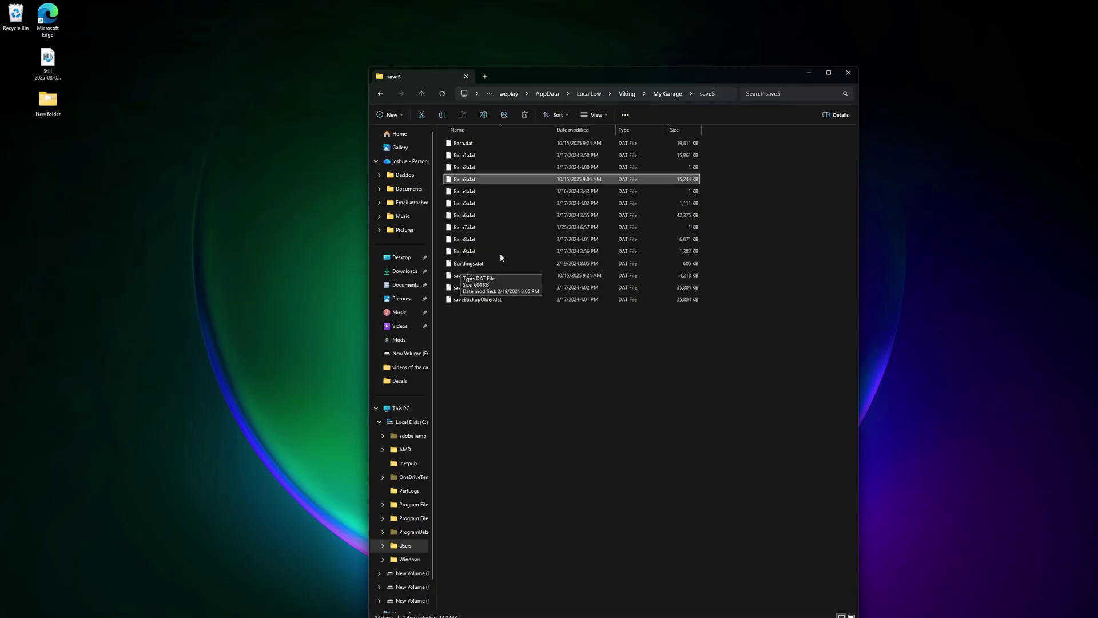
left_click_drag(565, 73, 721, 25)
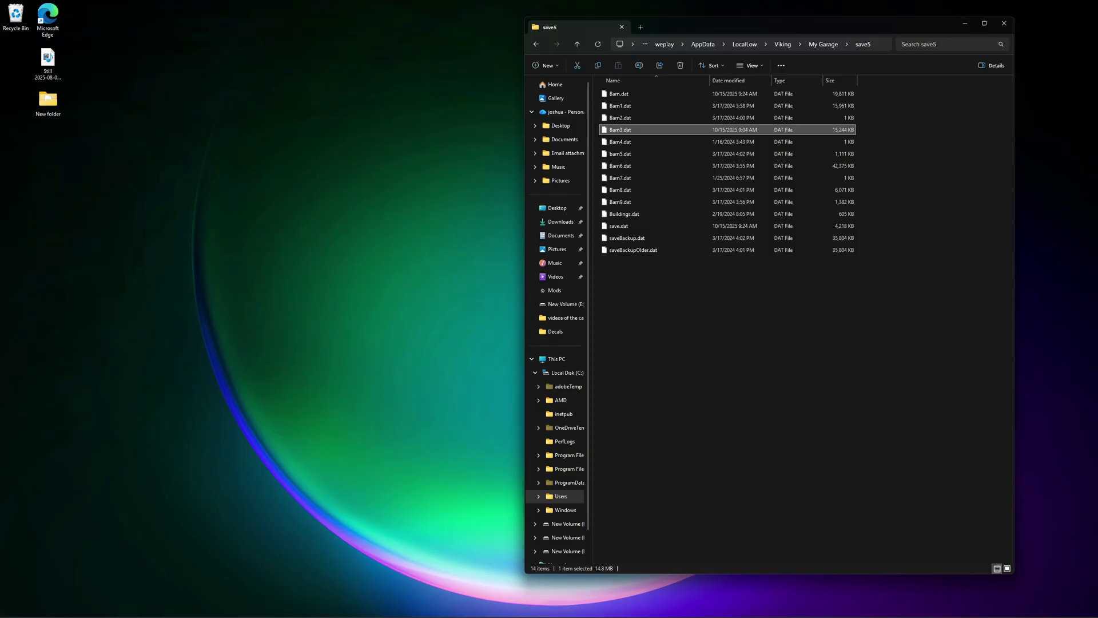
Step: Switch to Microsoft Edge and return from the FoxBody Mustang download to page 2 of the My Garage mods list
mouse_move(478, 611)
left_click(518, 610)
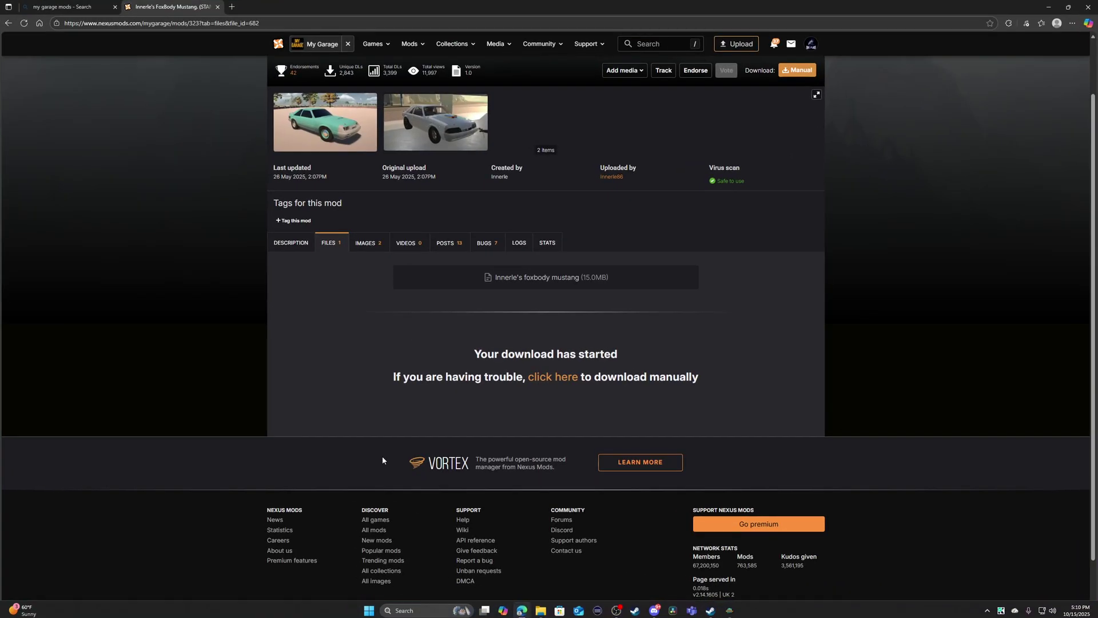
left_click(9, 24)
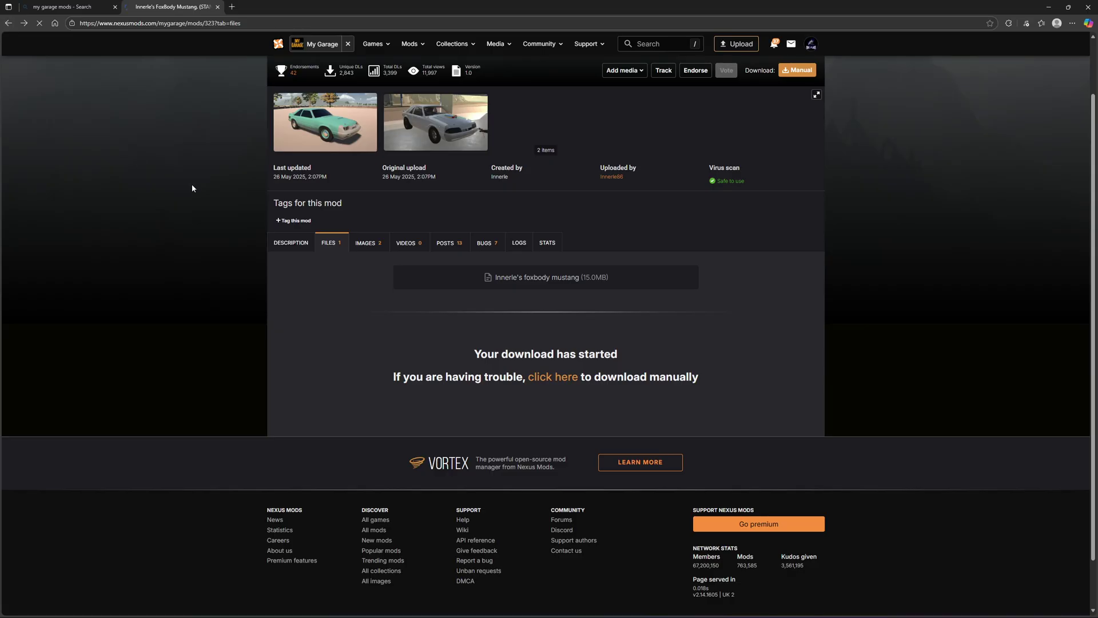
left_click(8, 24)
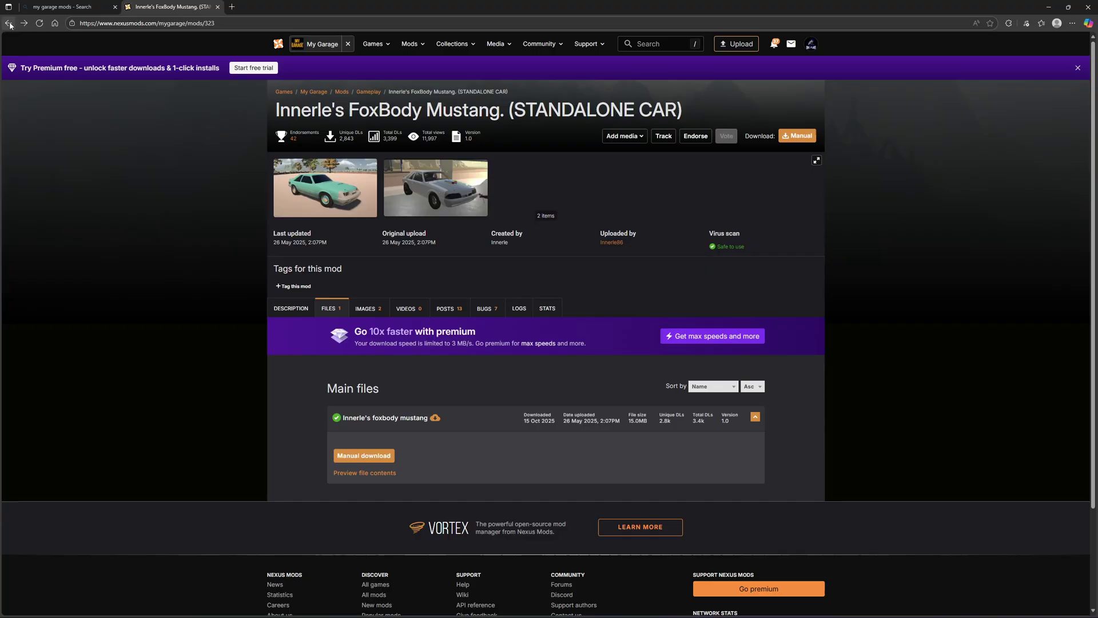
left_click(10, 24)
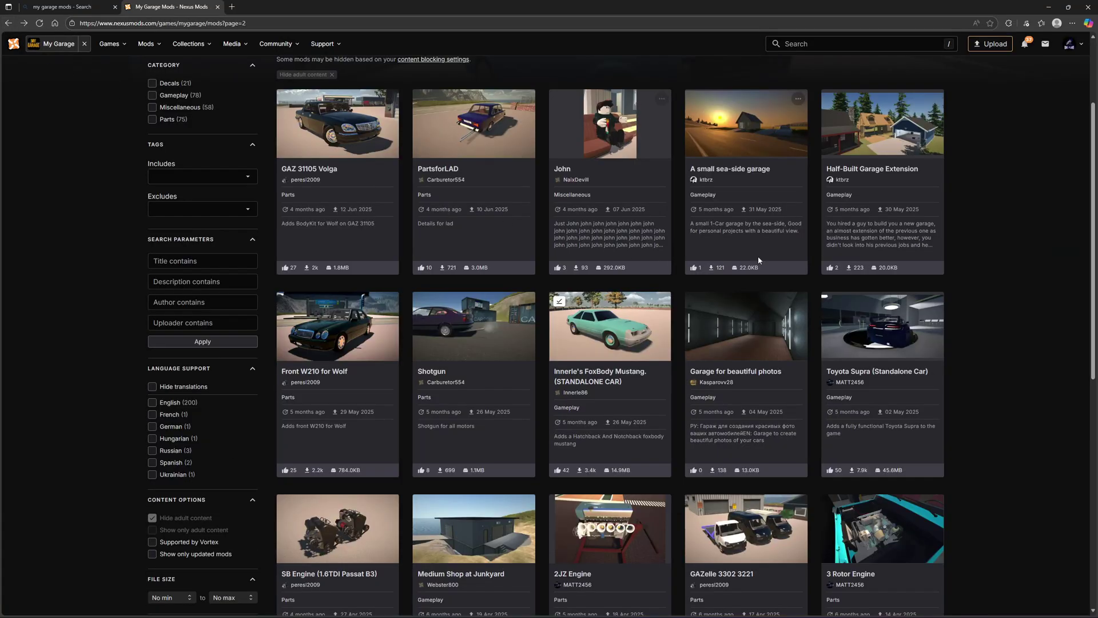
Step: Read the install instructions of the Half-Built Garage Extension mod and start its free slow download
left_click(880, 175)
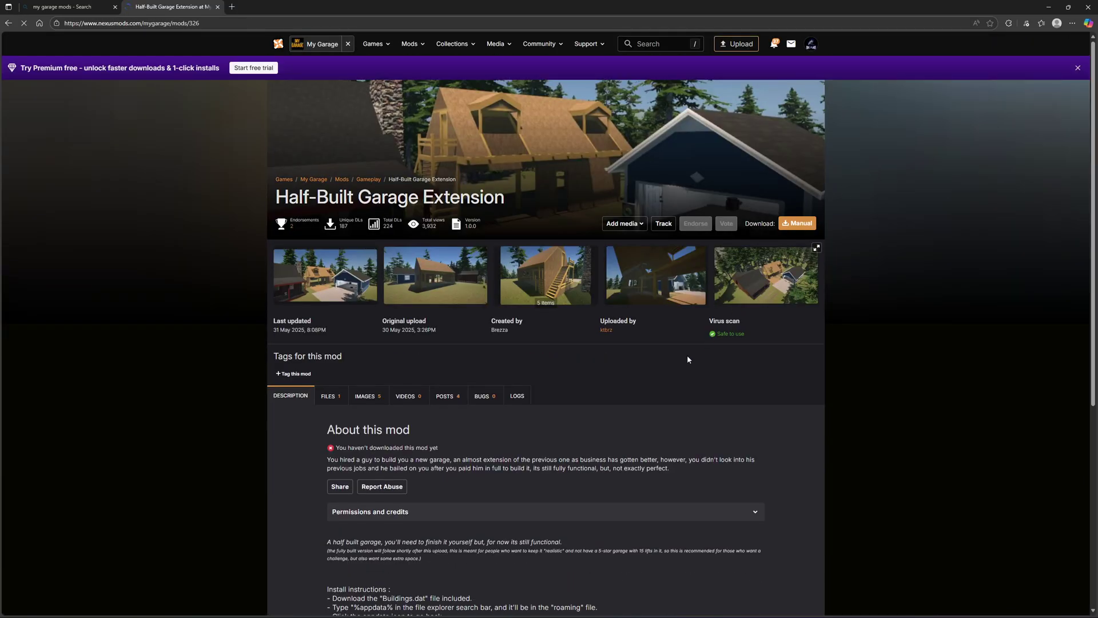
scroll(631, 360, "down", 3)
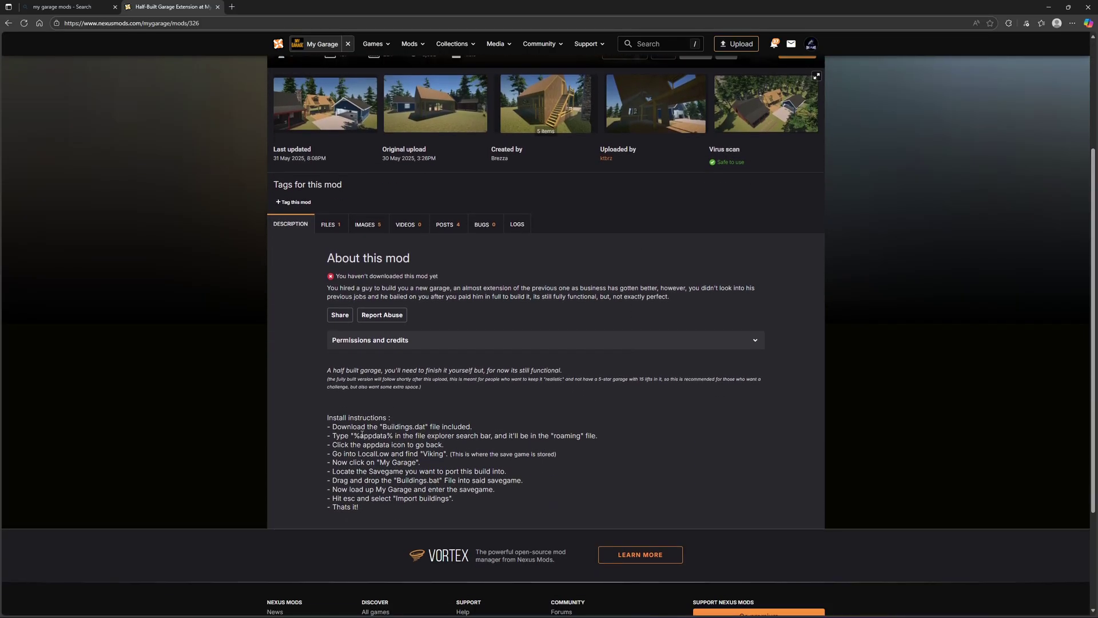
scroll(405, 433, "up", 2)
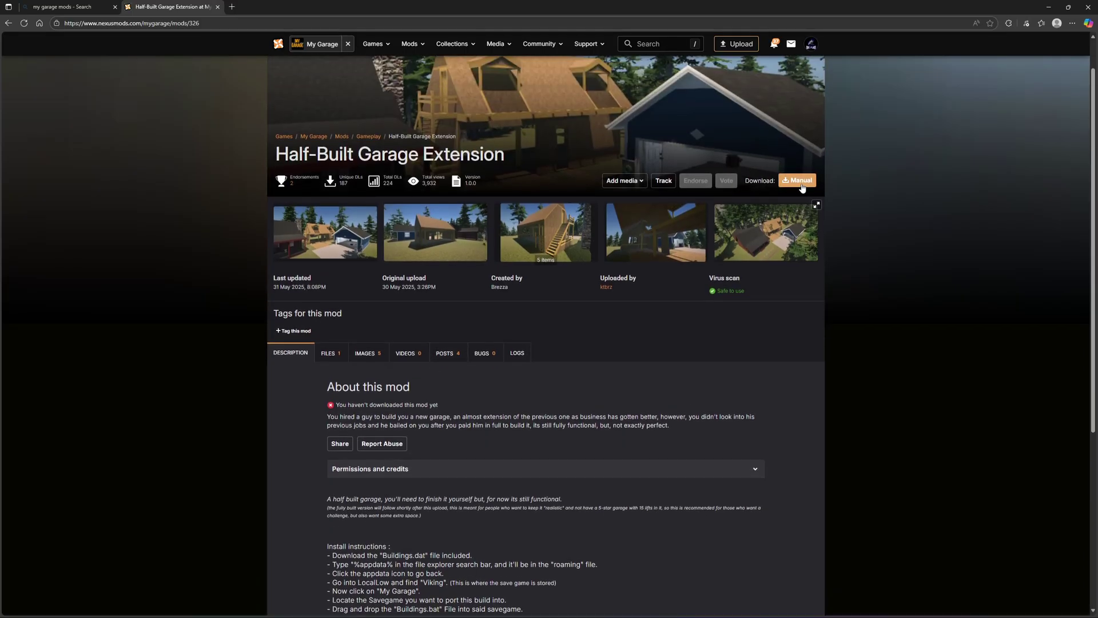
left_click(795, 181)
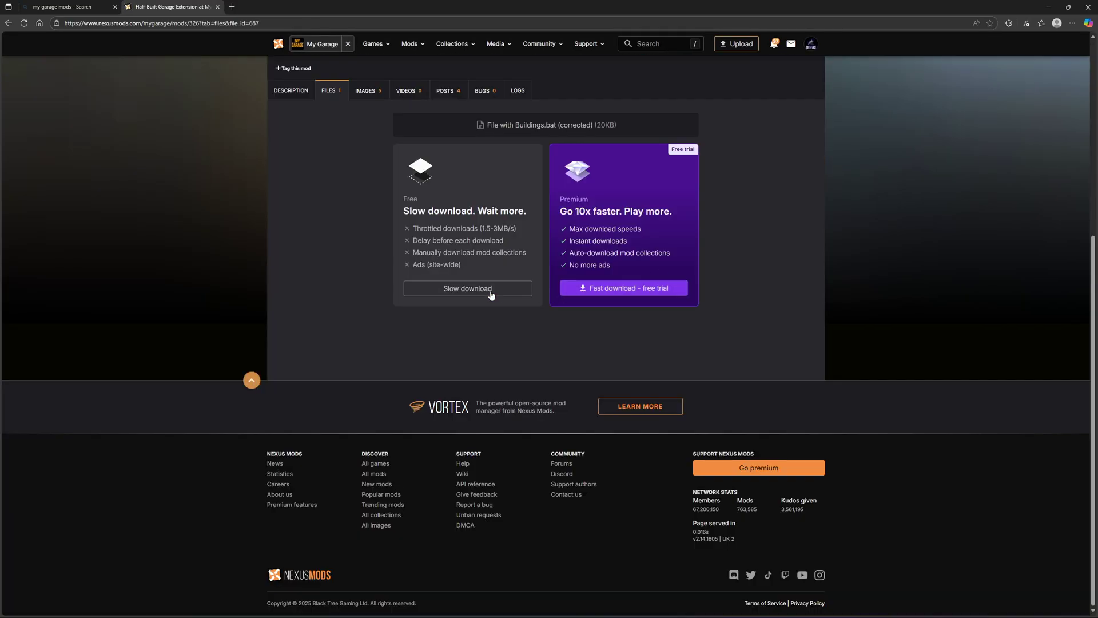
left_click(501, 291)
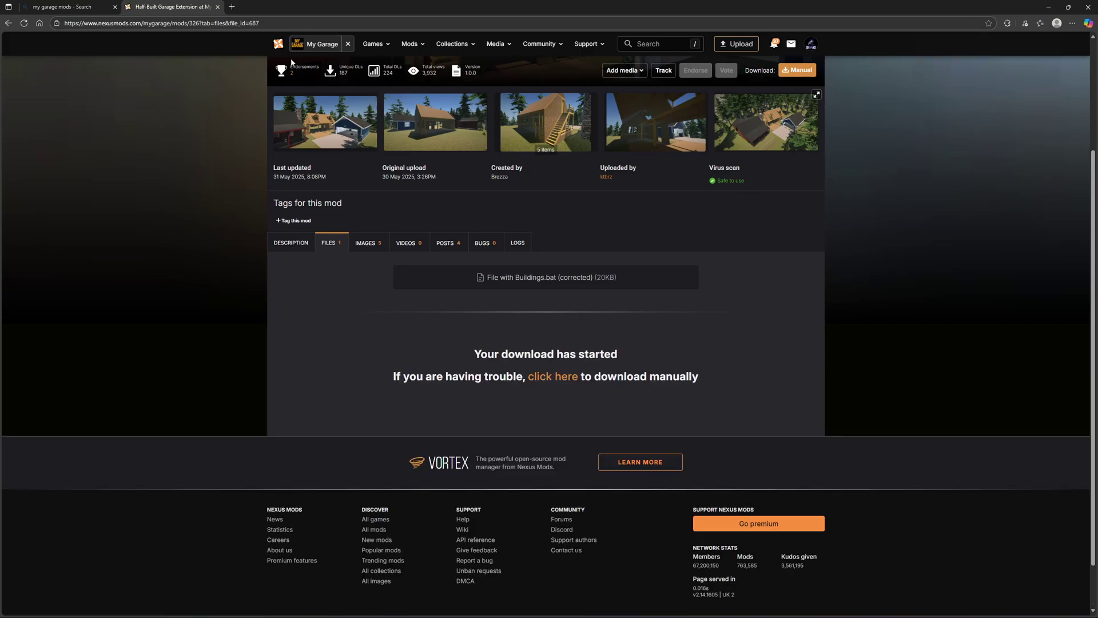
Step: Return to the My Garage mods list and look through the mods from page 2 to page 7
left_click(8, 23)
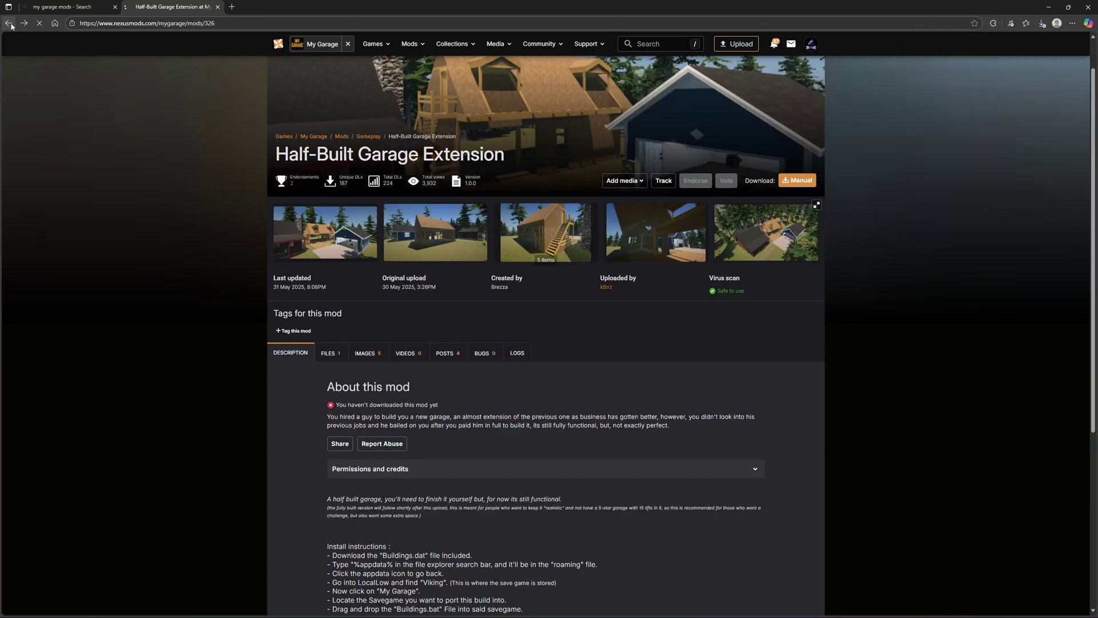
left_click(8, 23)
scroll(446, 297, "down", 5)
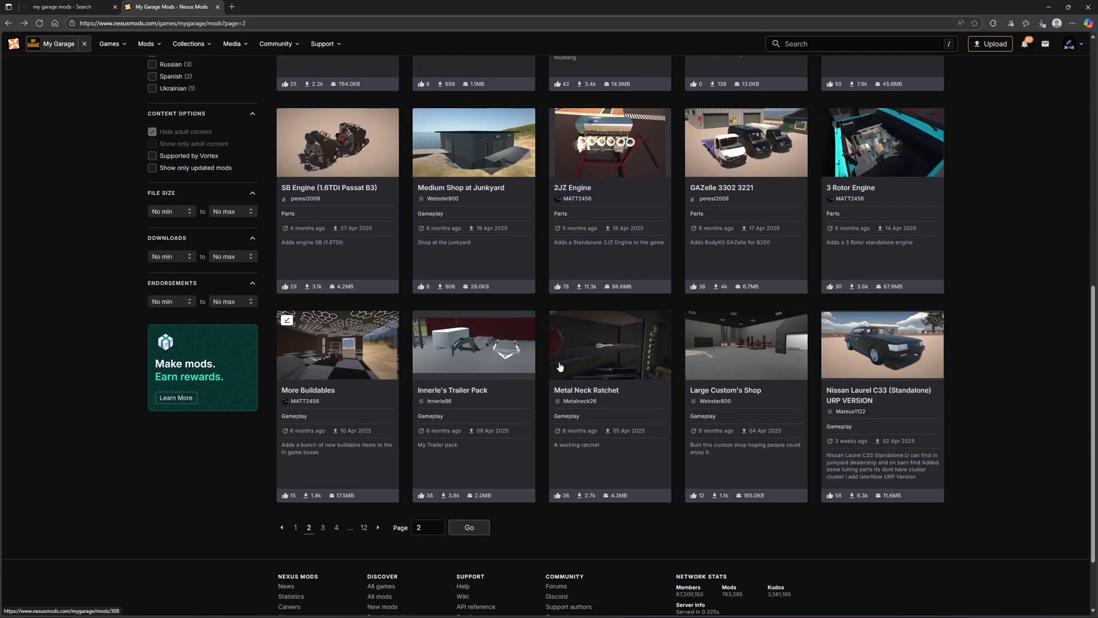
scroll(559, 366, "down", 2)
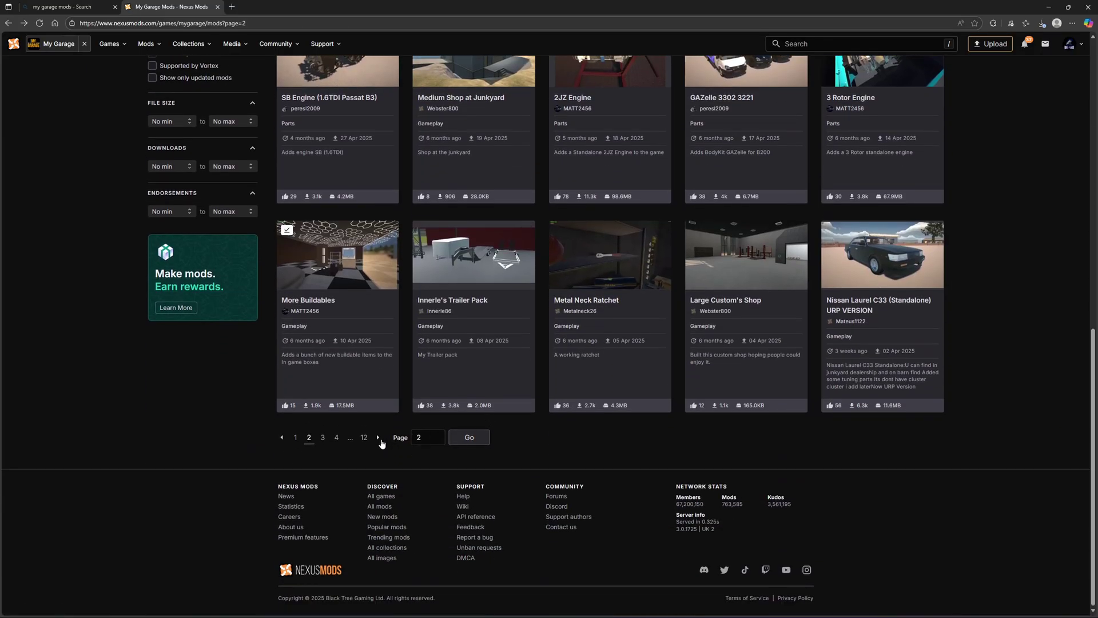
left_click(378, 437)
scroll(478, 405, "down", 4)
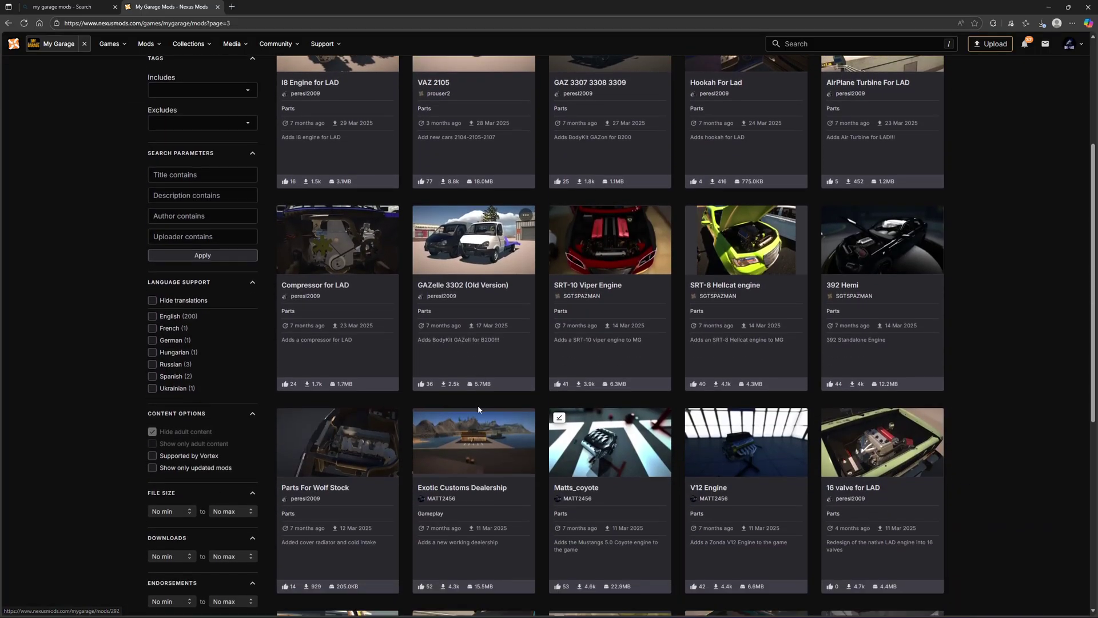
scroll(476, 405, "down", 6)
left_click(375, 438)
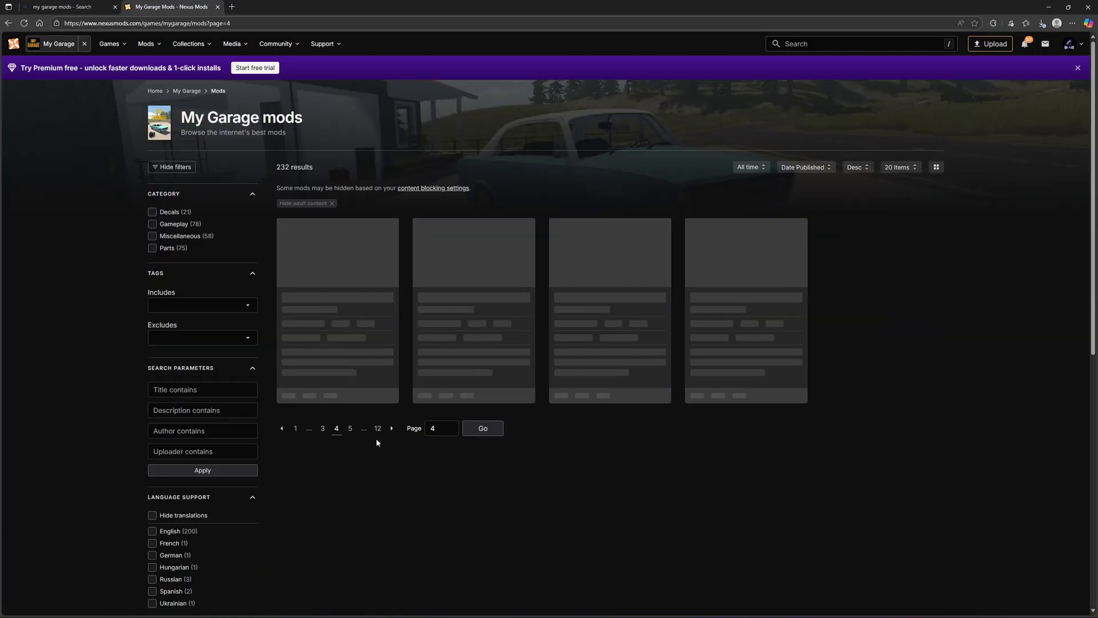
scroll(442, 408, "down", 5)
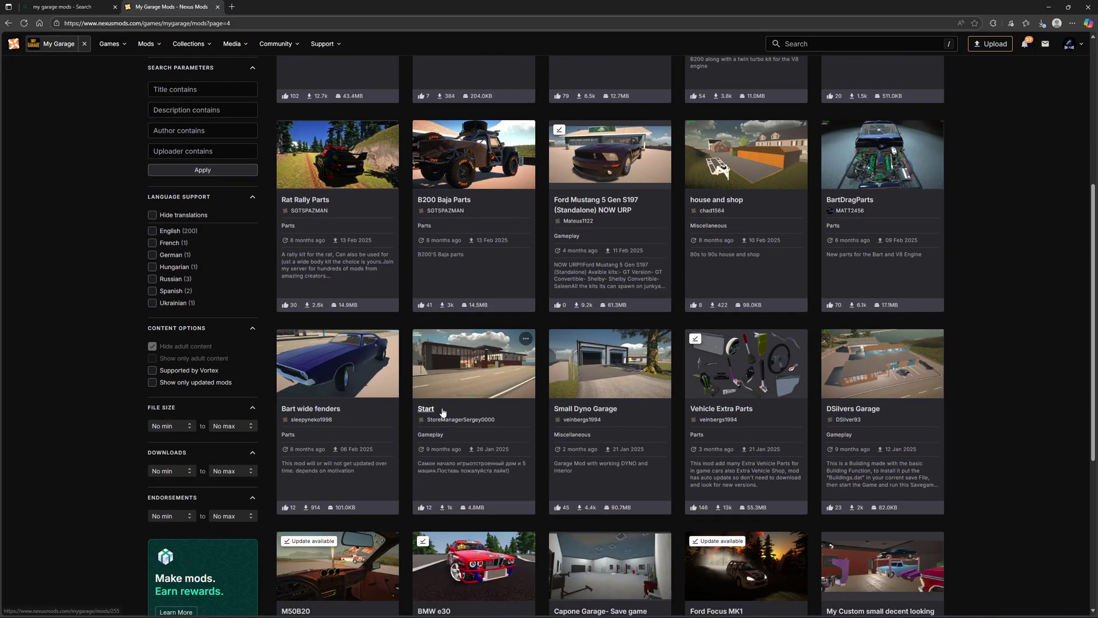
scroll(442, 412, "down", 5)
left_click(392, 441)
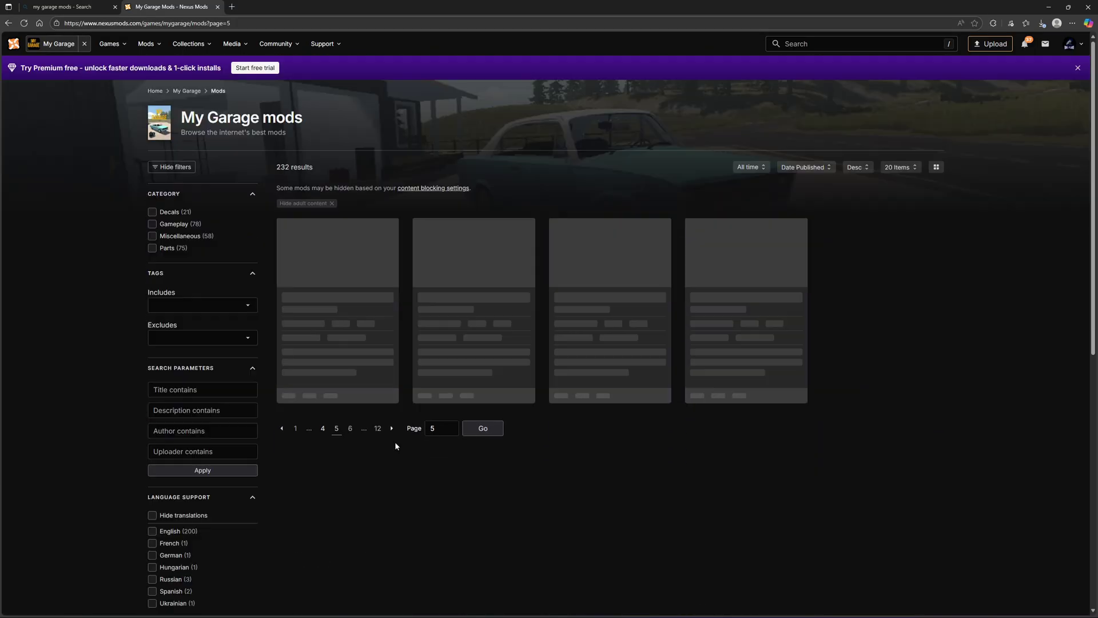
scroll(466, 418, "down", 5)
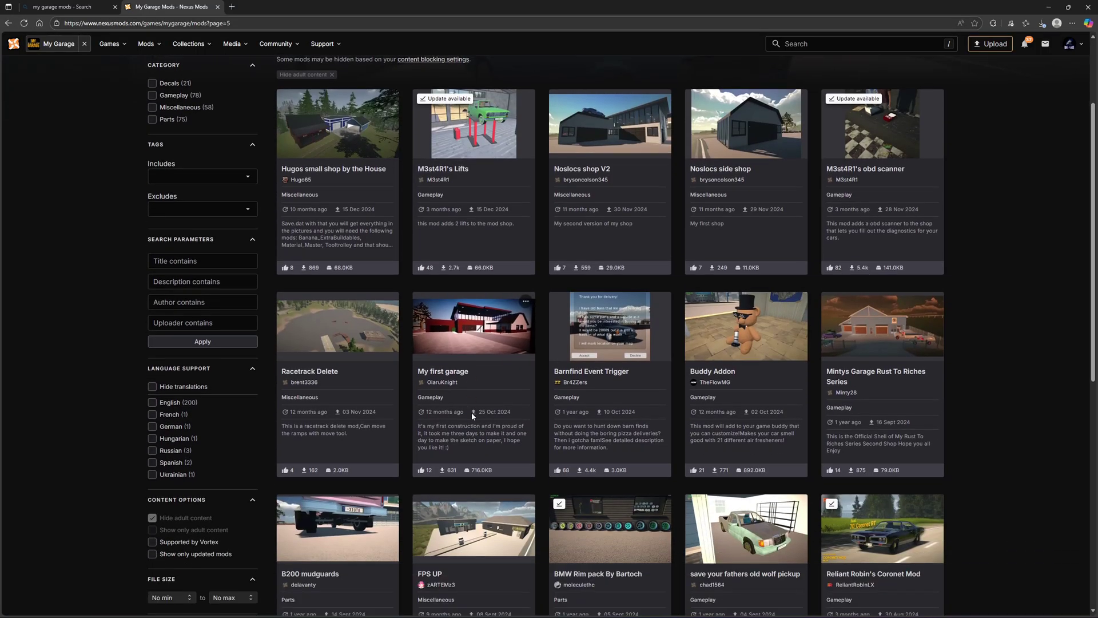
scroll(474, 416, "down", 4)
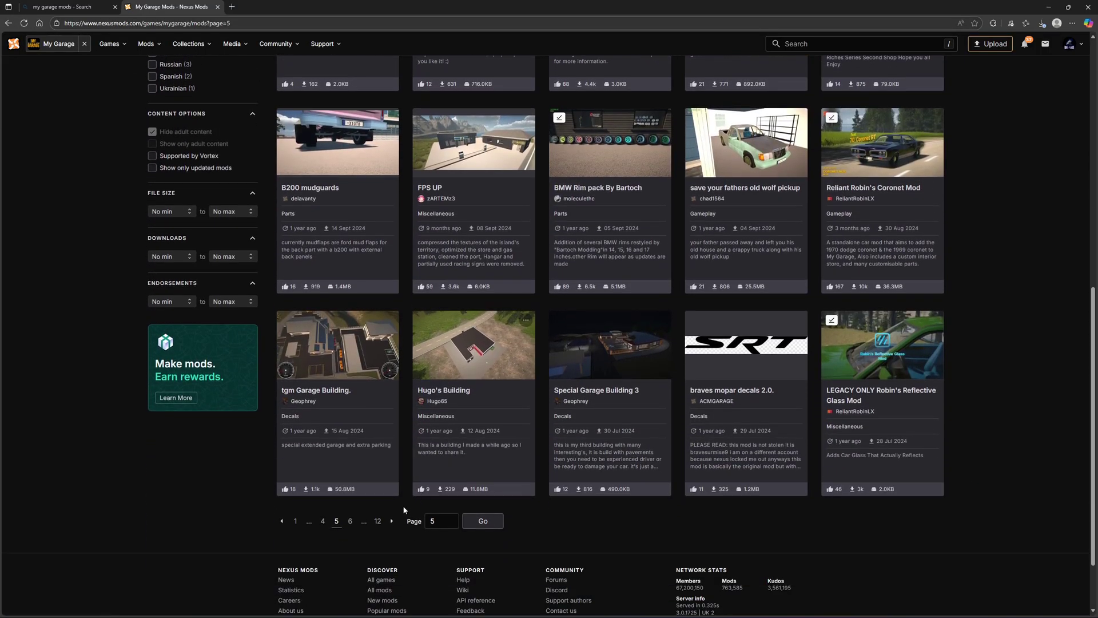
left_click(391, 520)
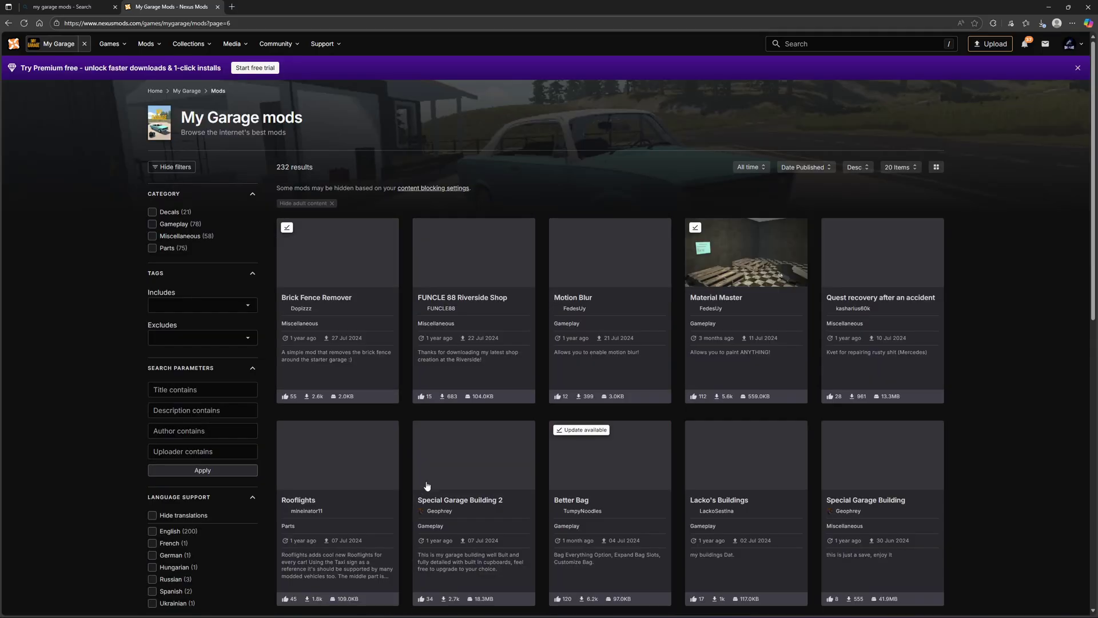
scroll(465, 448, "down", 8)
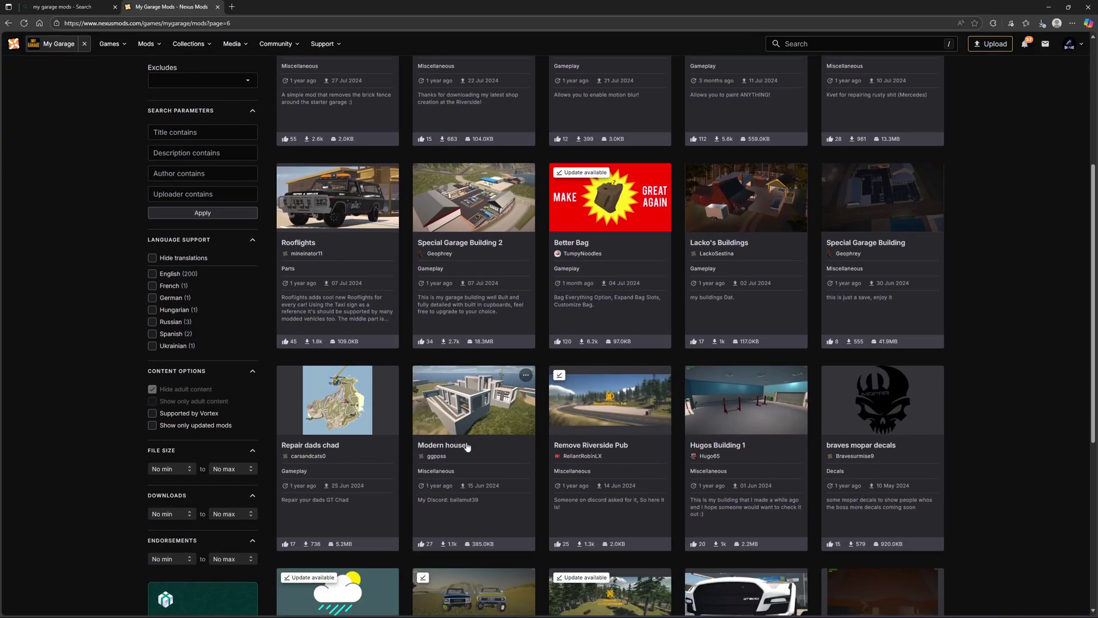
scroll(471, 438, "down", 3)
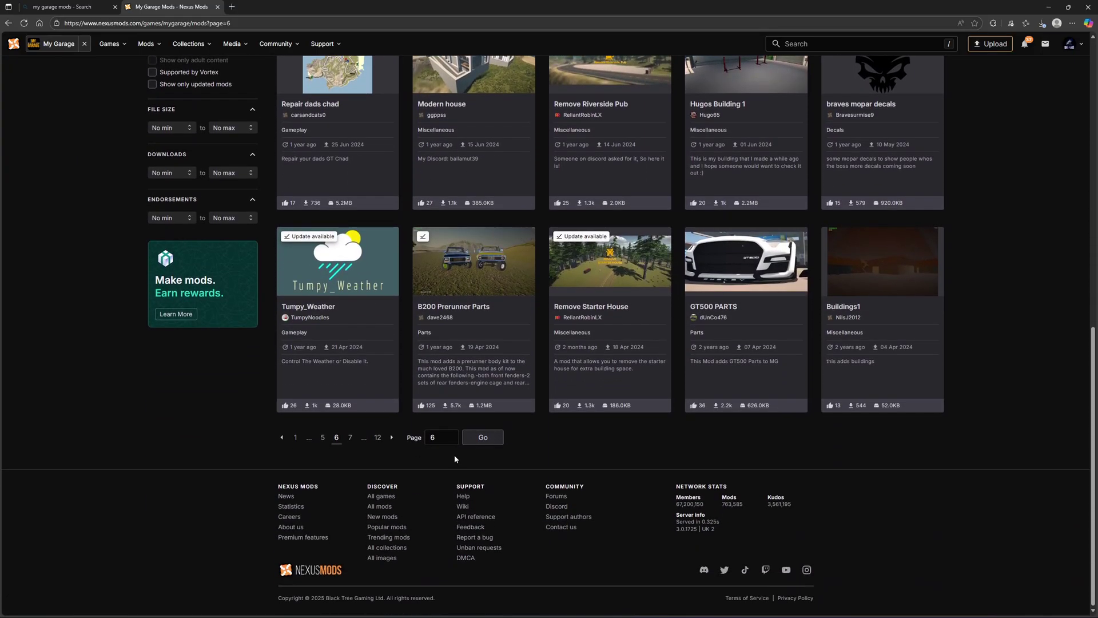
left_click(392, 438)
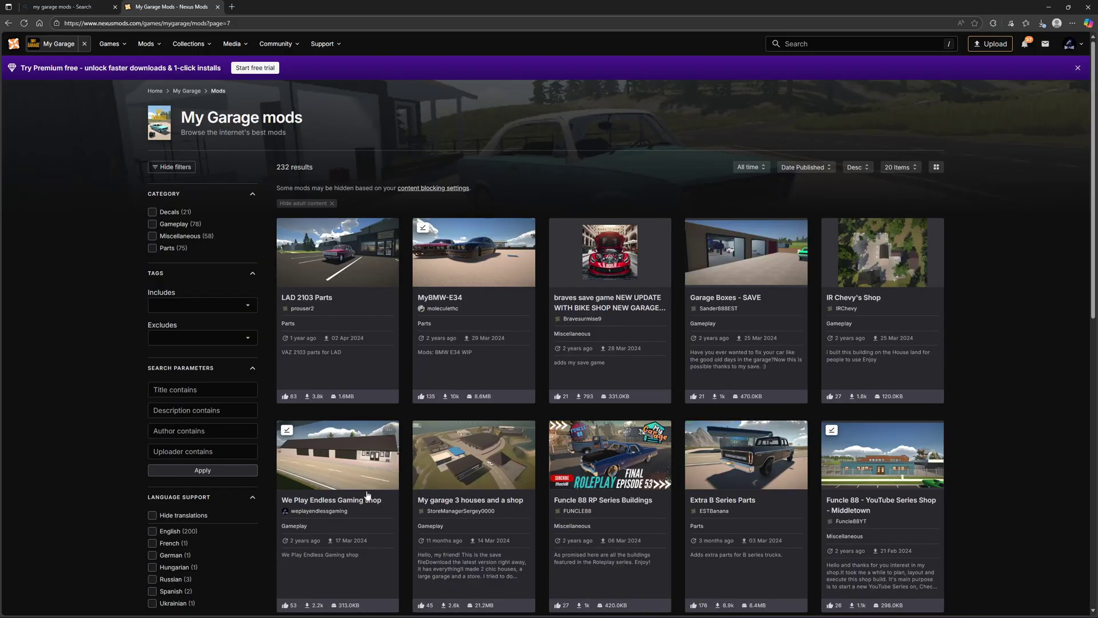
Step: Open the We Play Endless Gaming shop mod and view its main files
left_click(346, 501)
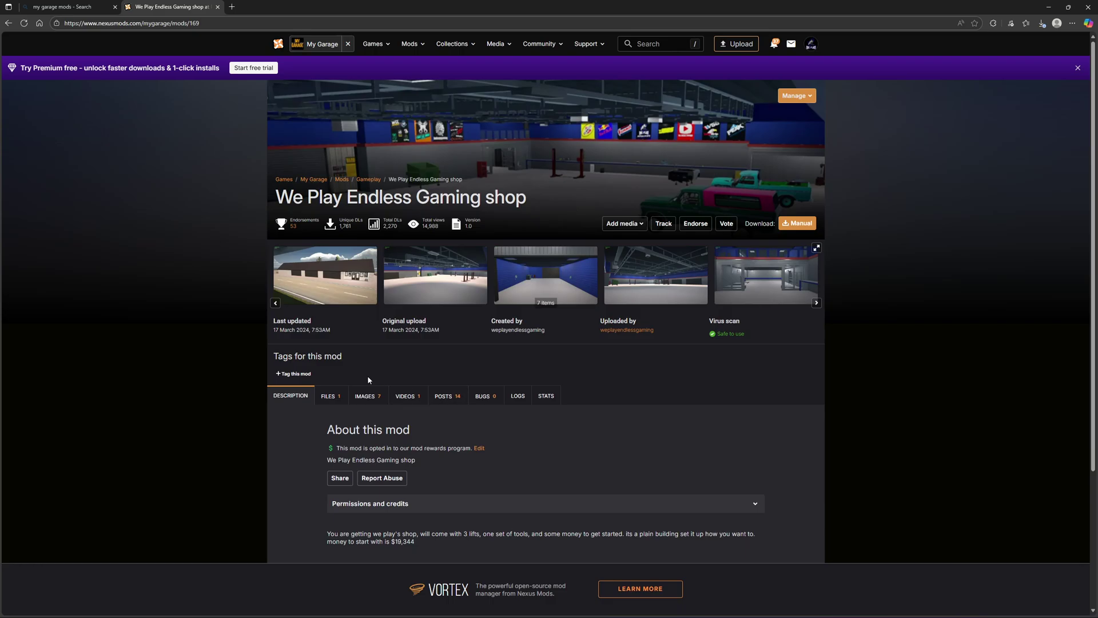
left_click(331, 396)
scroll(406, 423, "down", 1)
scroll(409, 427, "up", 1)
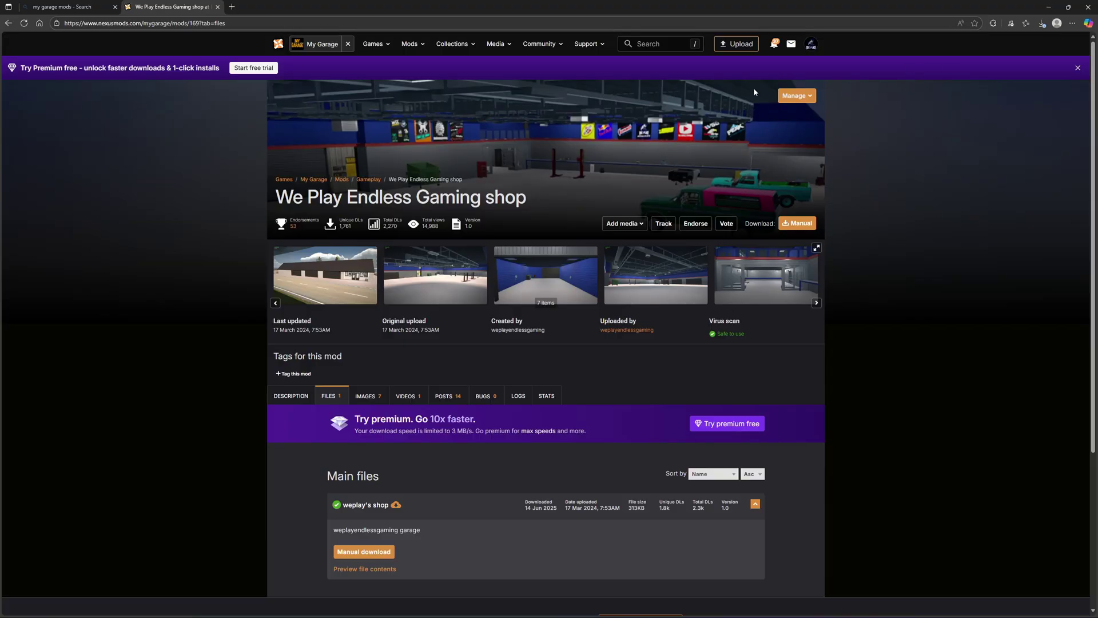
Step: Save the pending "File with Buildings.bat (corrected)" ZIP download to the Downloads folder
left_click(1042, 23)
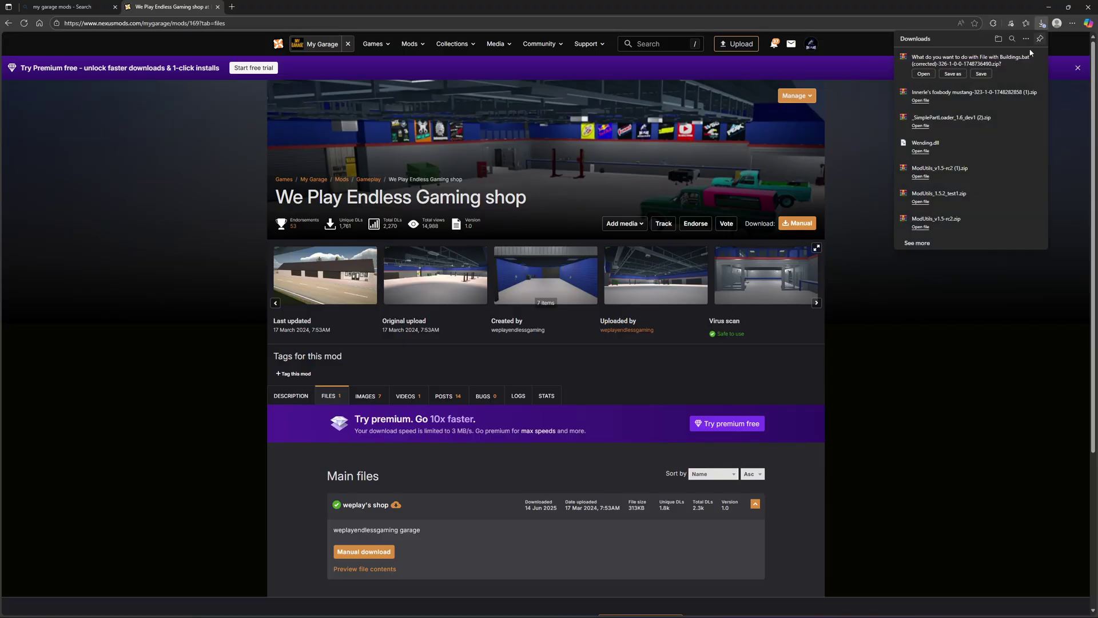
left_click(954, 74)
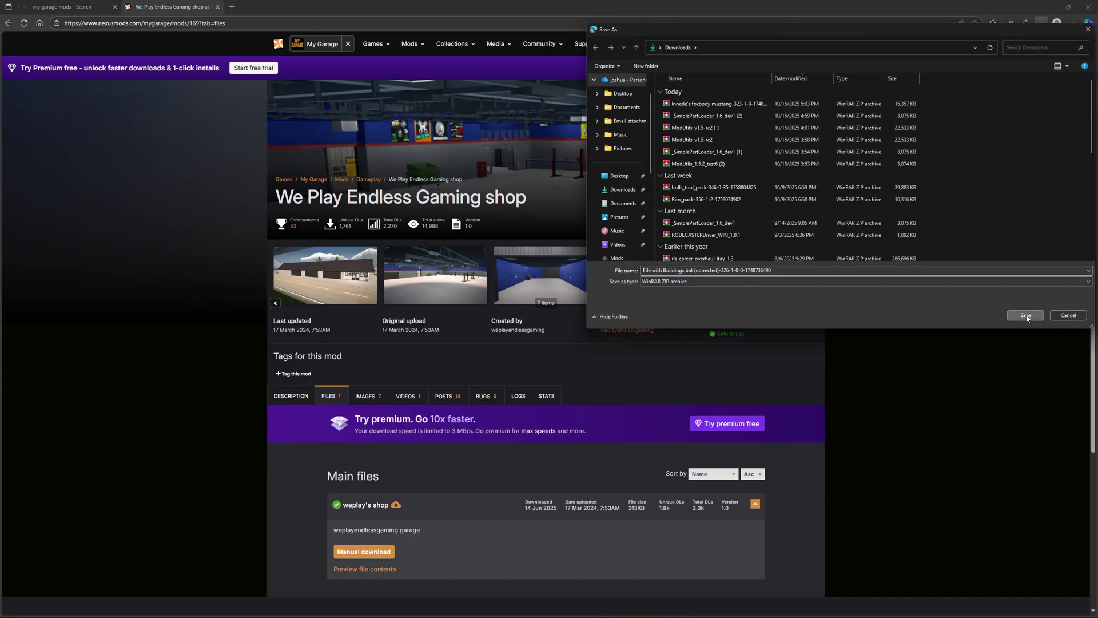
left_click(1025, 315)
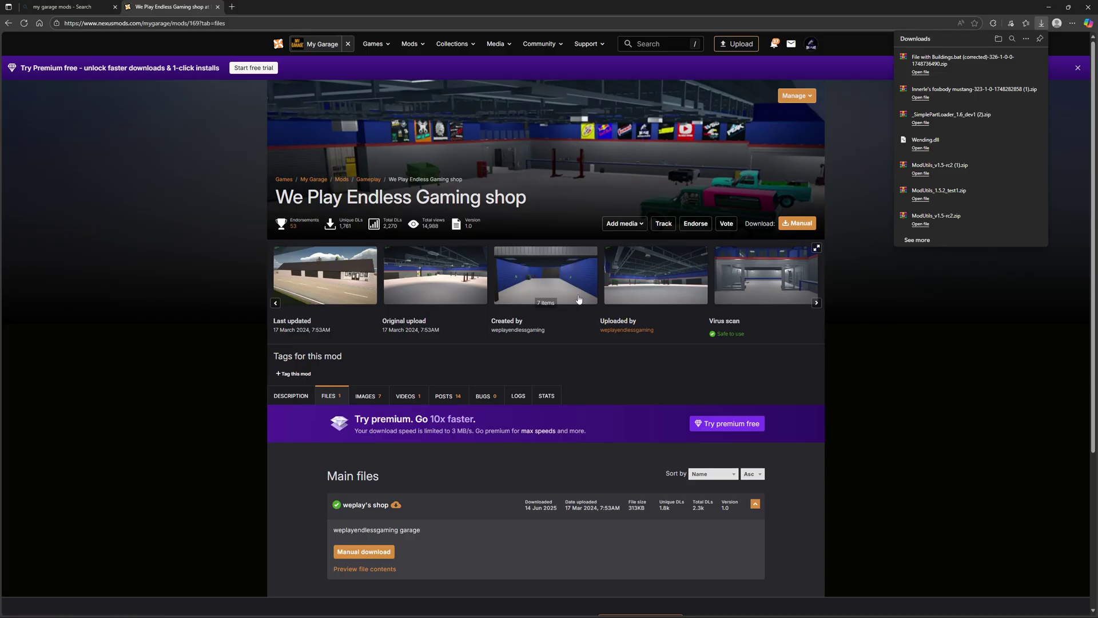
Step: Switch to File Explorer, go back from save5 to the My Garage folder, and position its window over the browser
mouse_move(612, 616)
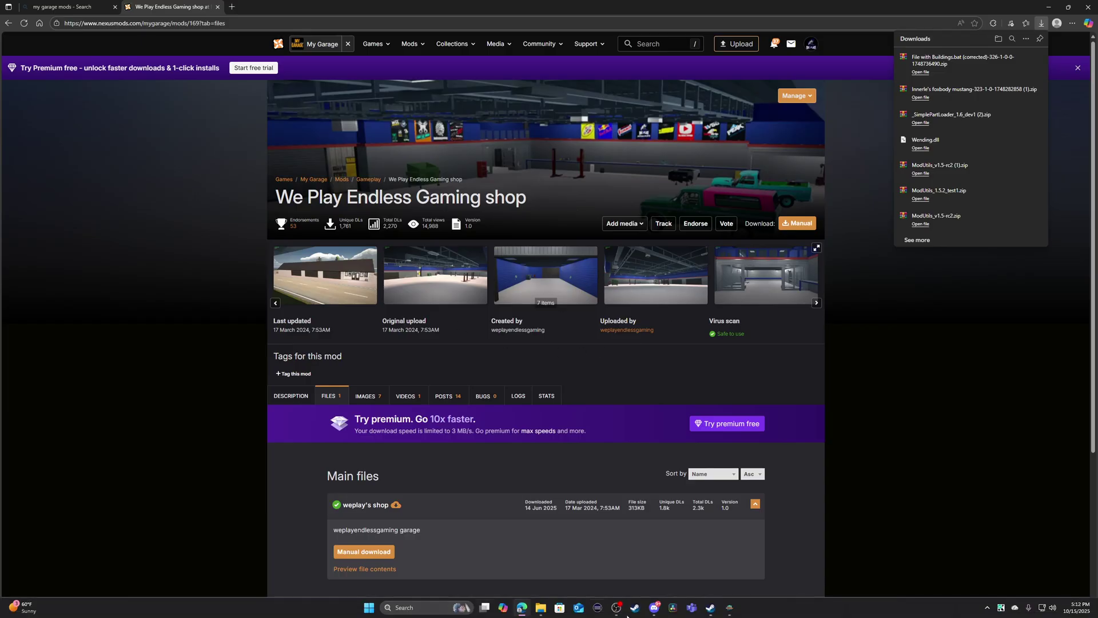
left_click(538, 611)
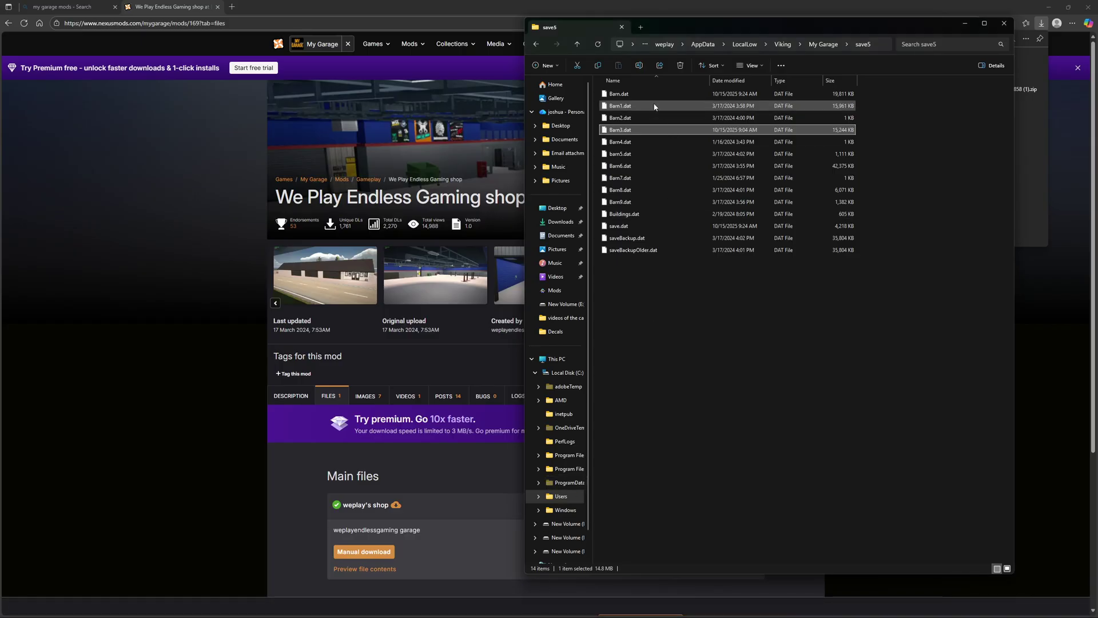
left_click(536, 44)
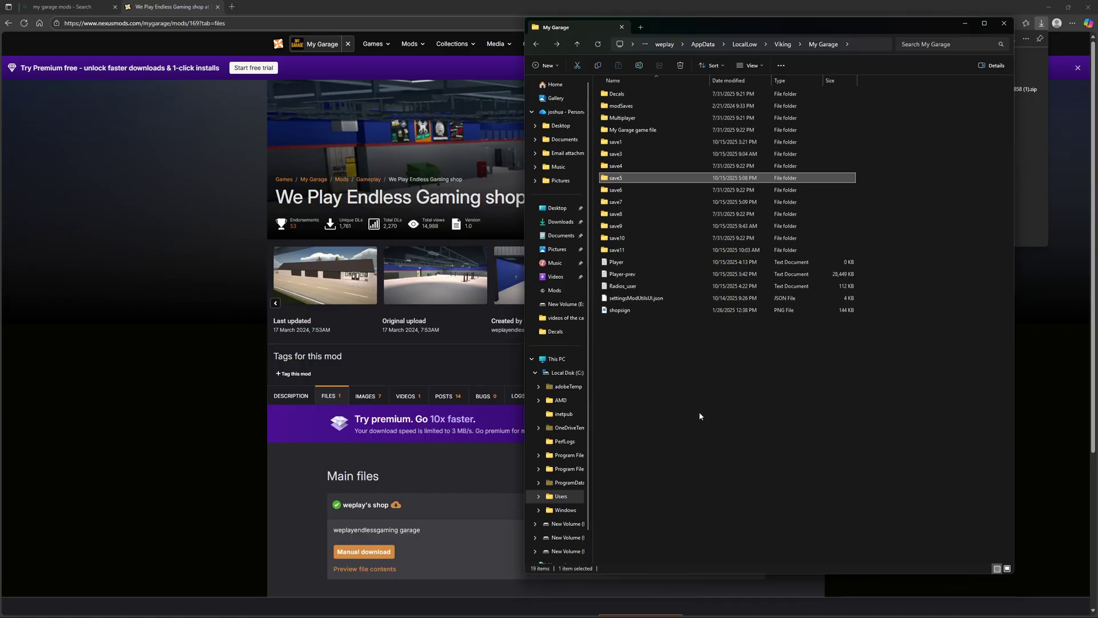
left_click(965, 27)
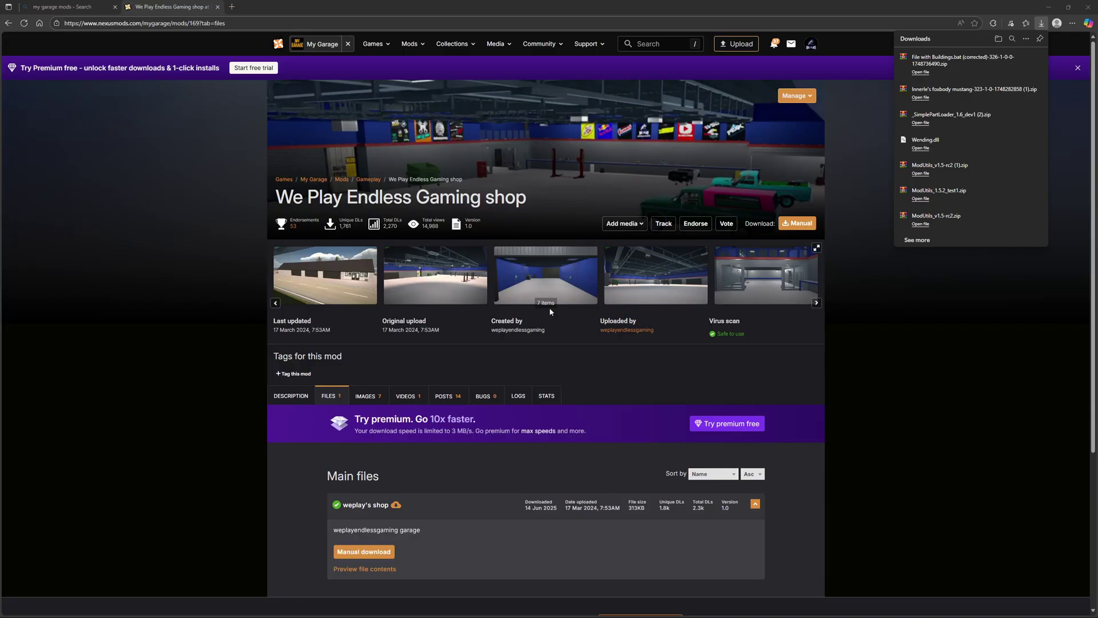
key("alt+Tab")
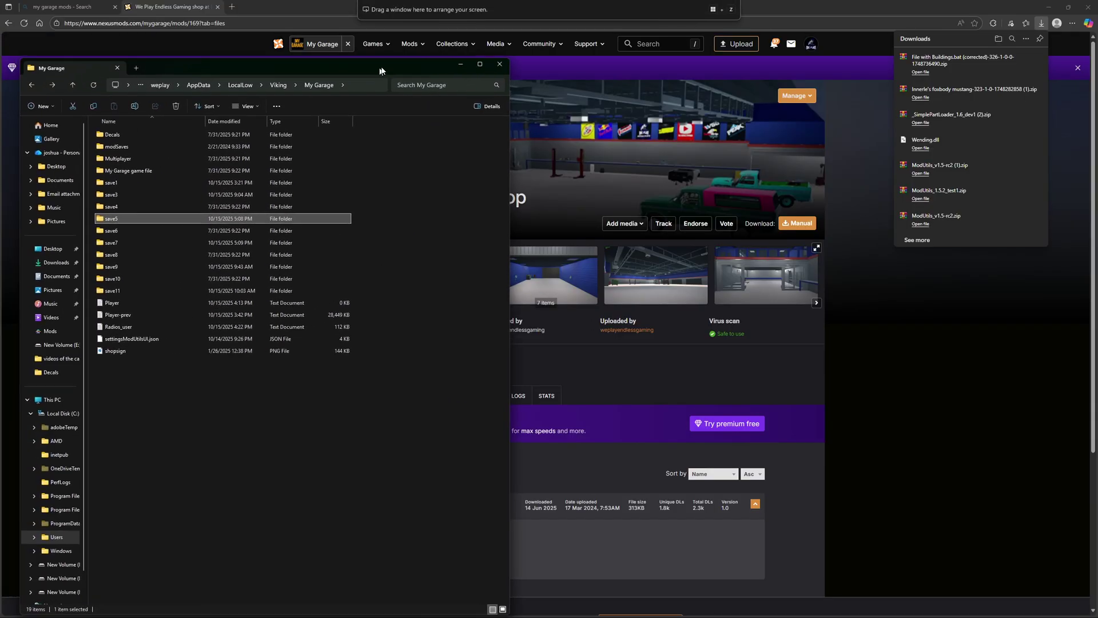
left_click_drag(379, 66, 397, 47)
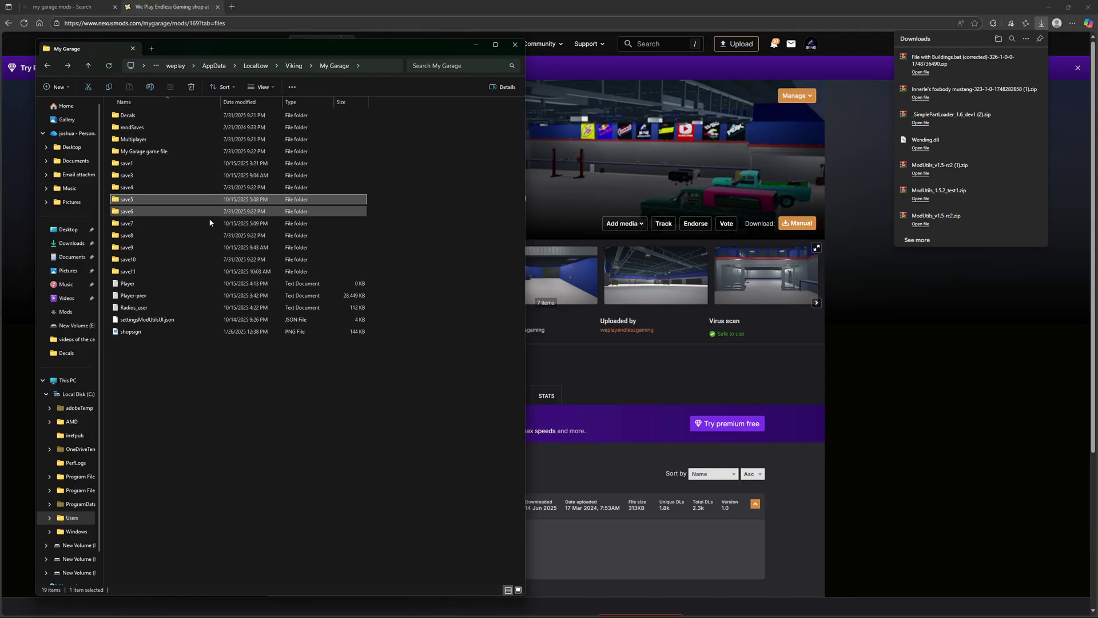
left_click_drag(279, 48, 356, 44)
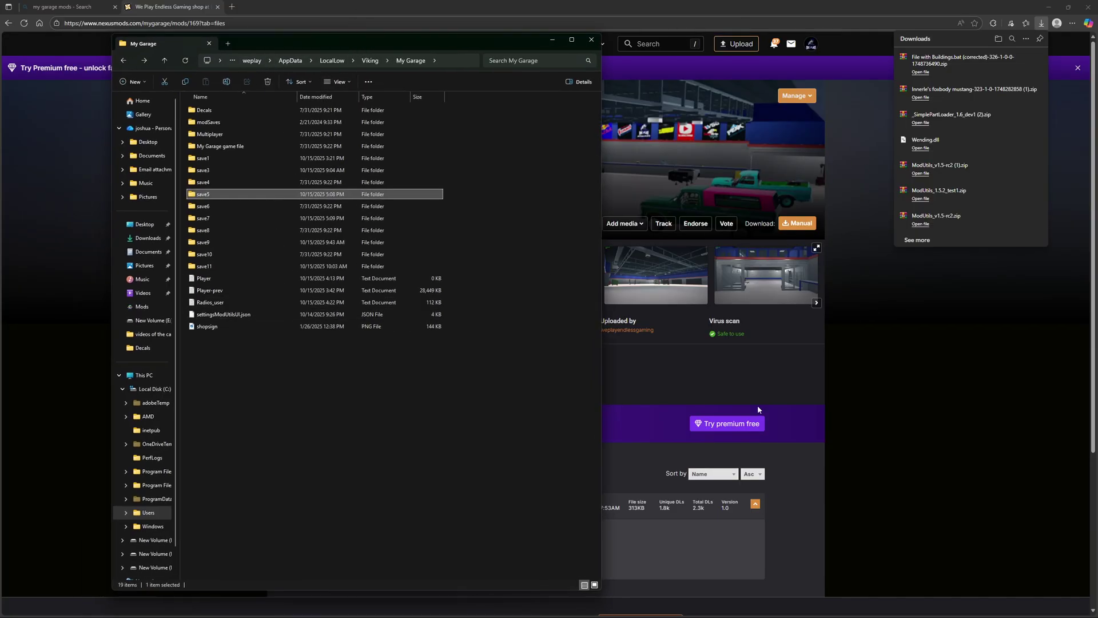
right_click(540, 607)
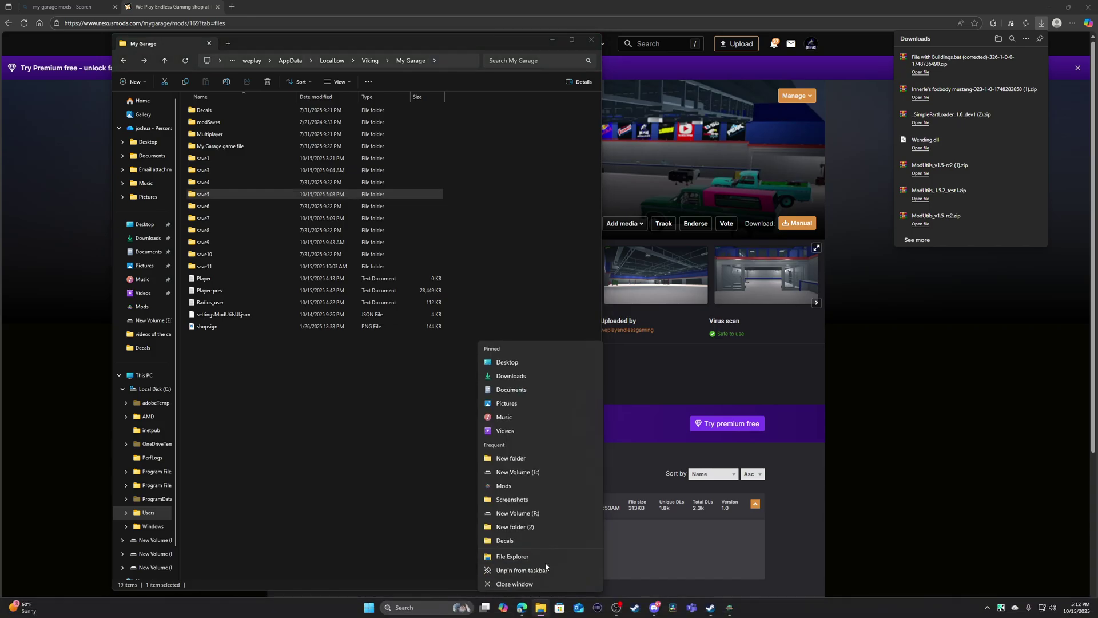
right_click(513, 485)
key("Escape")
left_click(513, 485)
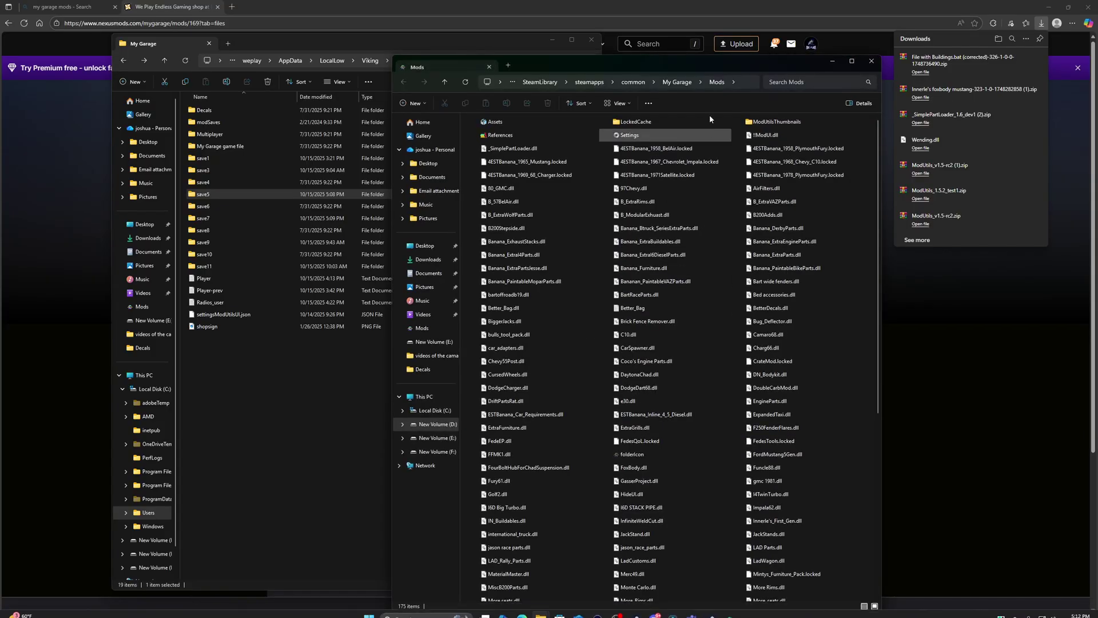
left_click(688, 82)
left_click_drag(695, 63, 891, 58)
left_click_drag(513, 43, 441, 56)
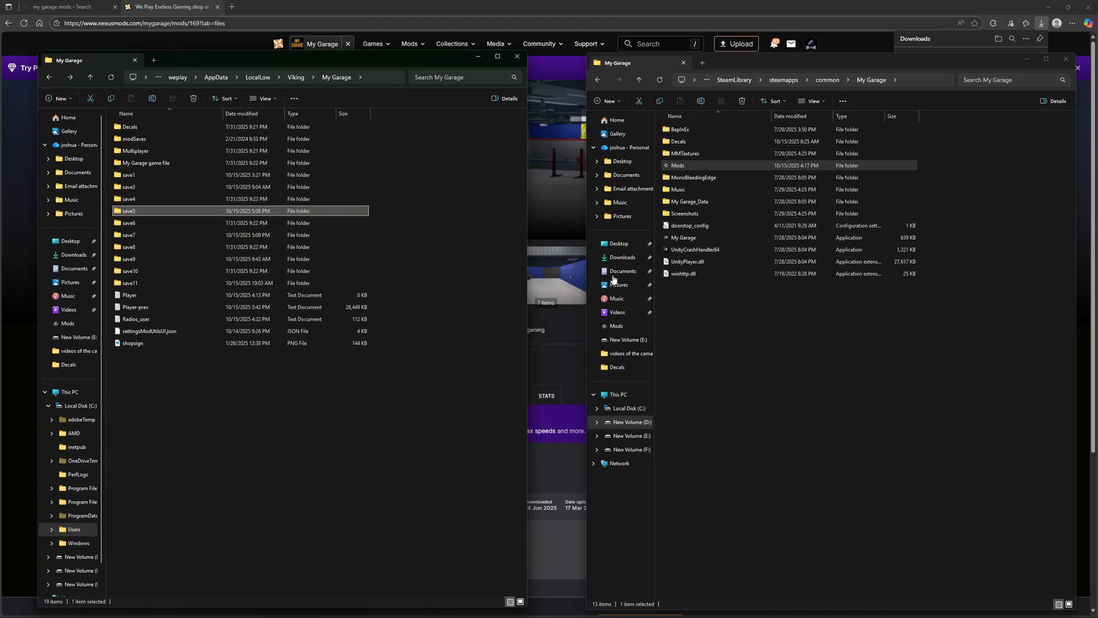
left_click(1066, 60)
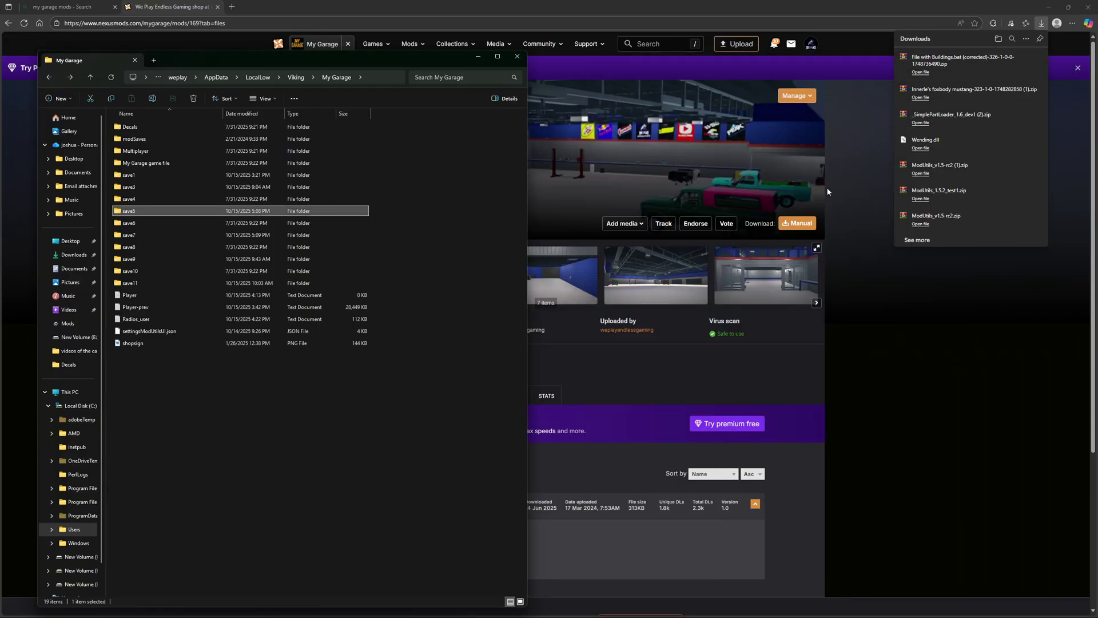
Step: Open the save5 folder and the Downloads folder holding the Buildings ZIP, minimize the browser, and arrange both folder windows side by side
left_click_drag(402, 57, 533, 56)
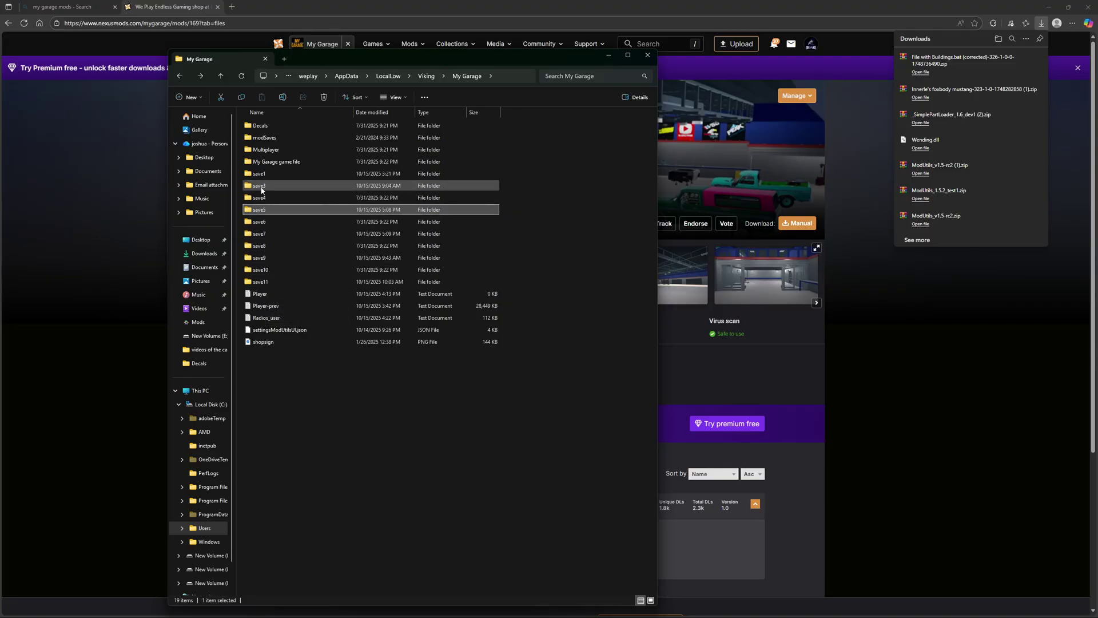
double_click(264, 211)
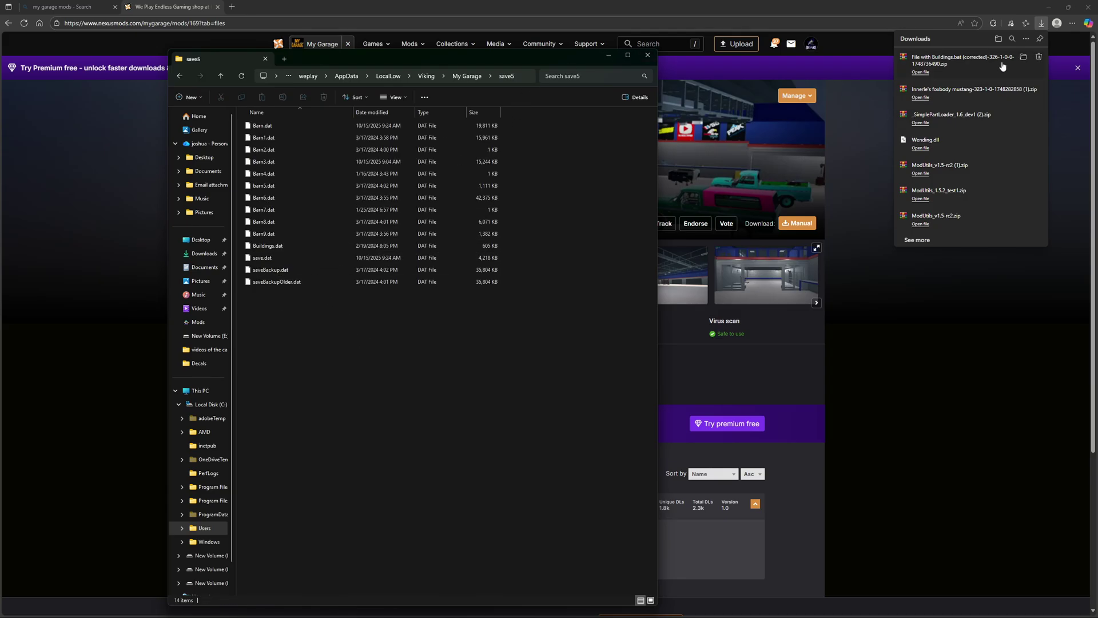
left_click(1024, 58)
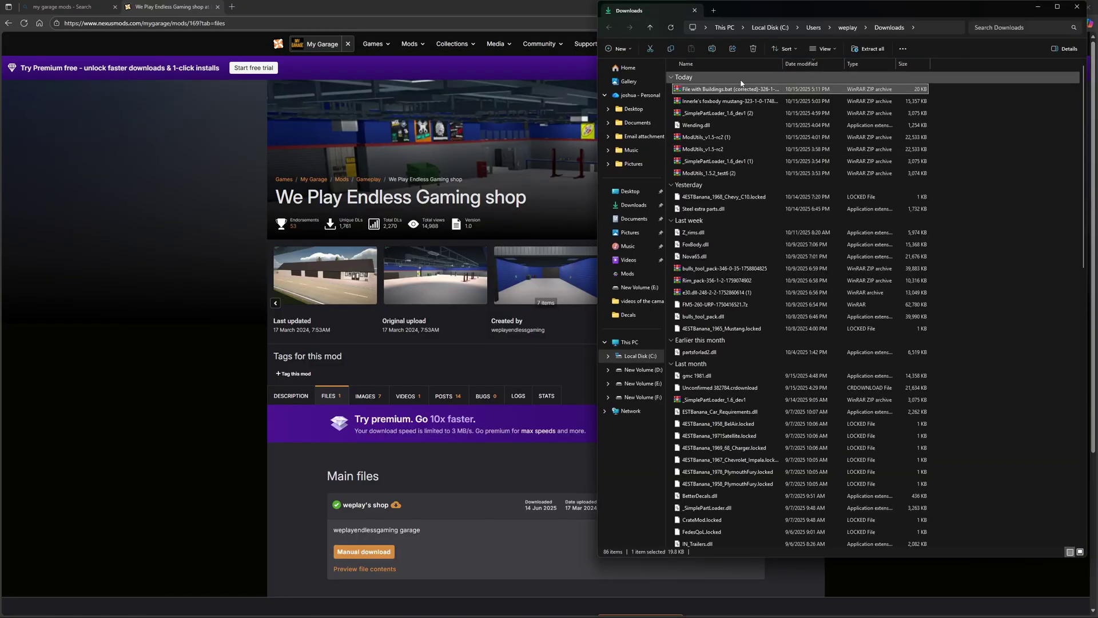
left_click_drag(818, 2, 245, 51)
left_click(1049, 8)
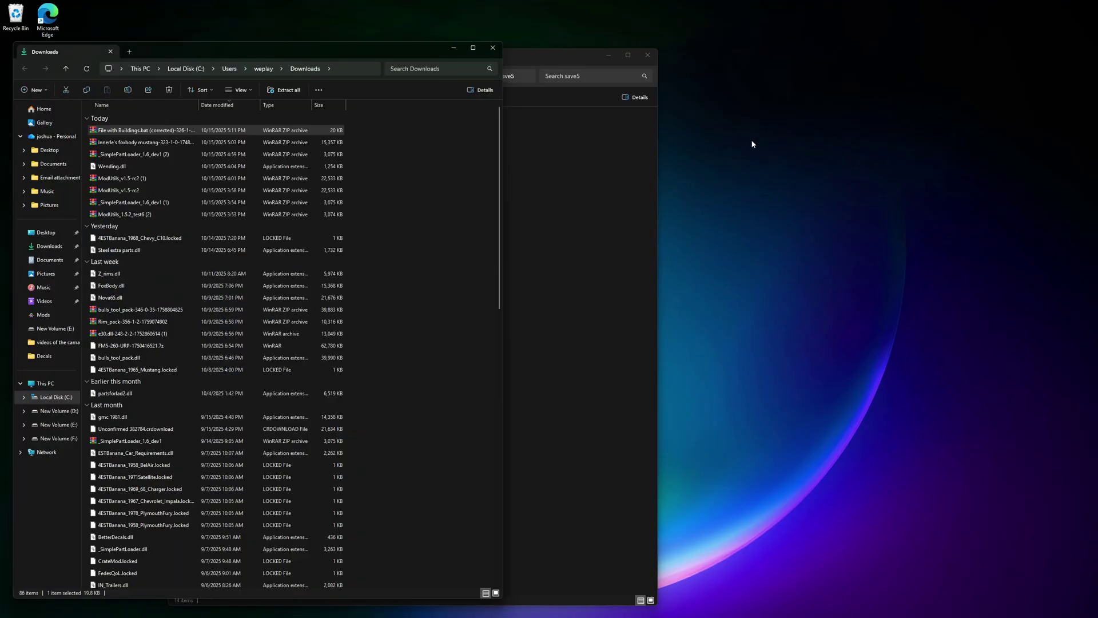
left_click_drag(553, 61, 923, 53)
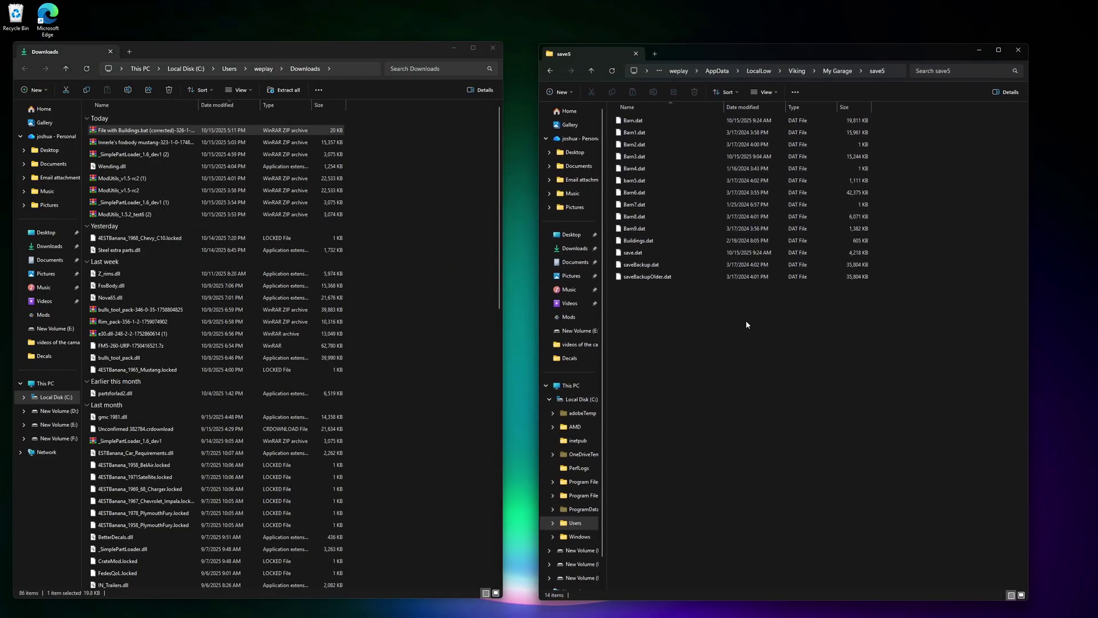
Step: Open the "File with Buildings.bat (corrected)" ZIP, select Buildings.dat inside it, and dismiss the WinRAR purchase reminder
double_click(135, 131)
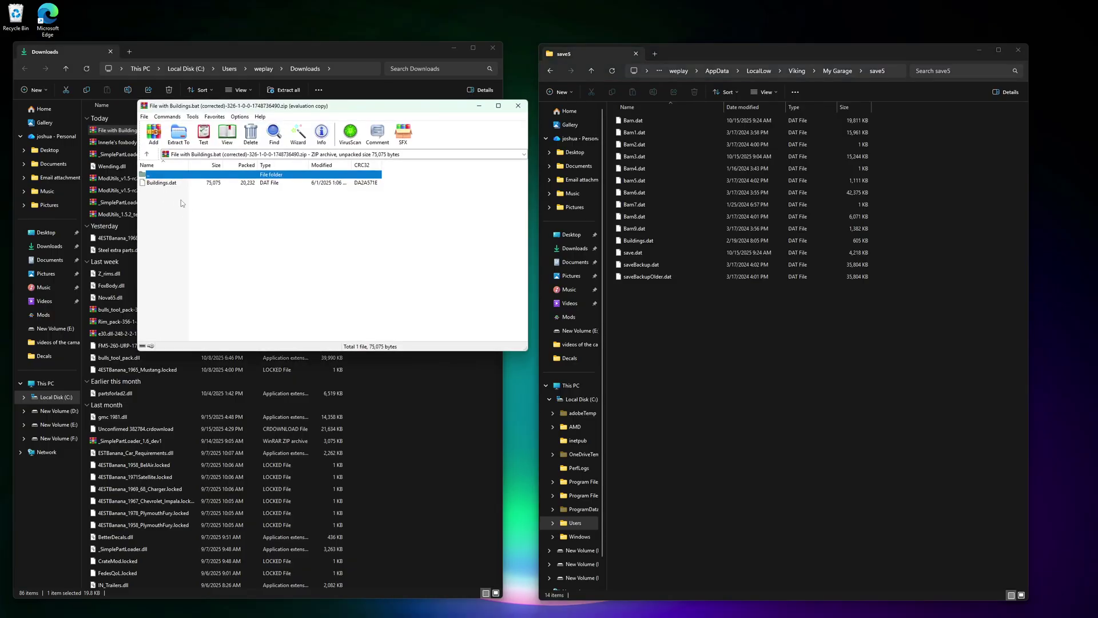
left_click(163, 184)
left_click_drag(165, 186, 208, 237)
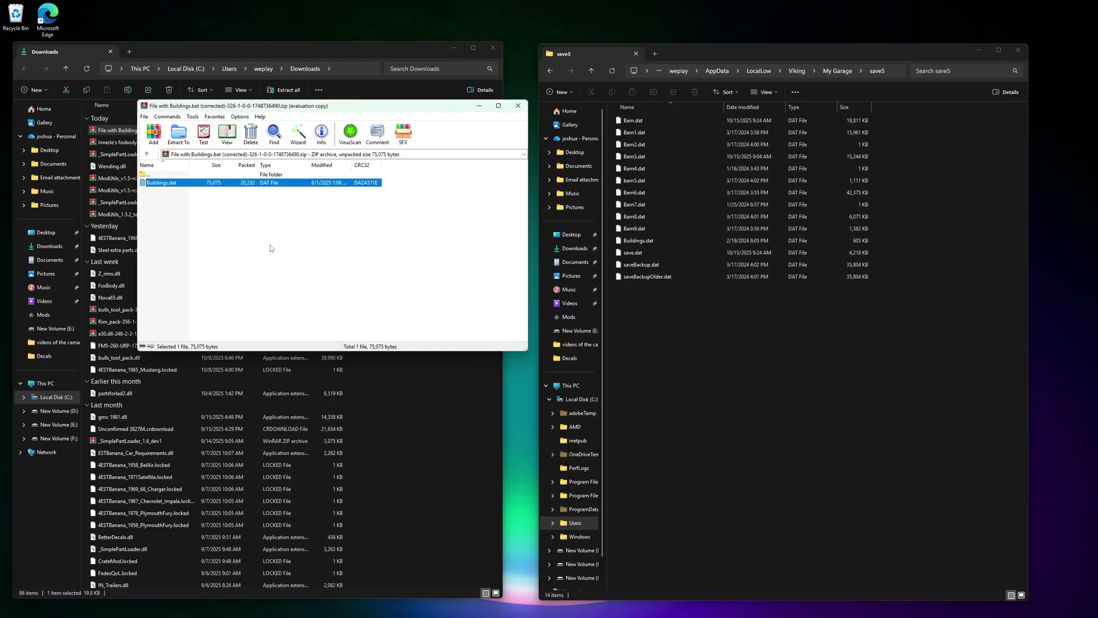
left_click_drag(630, 241, 630, 241)
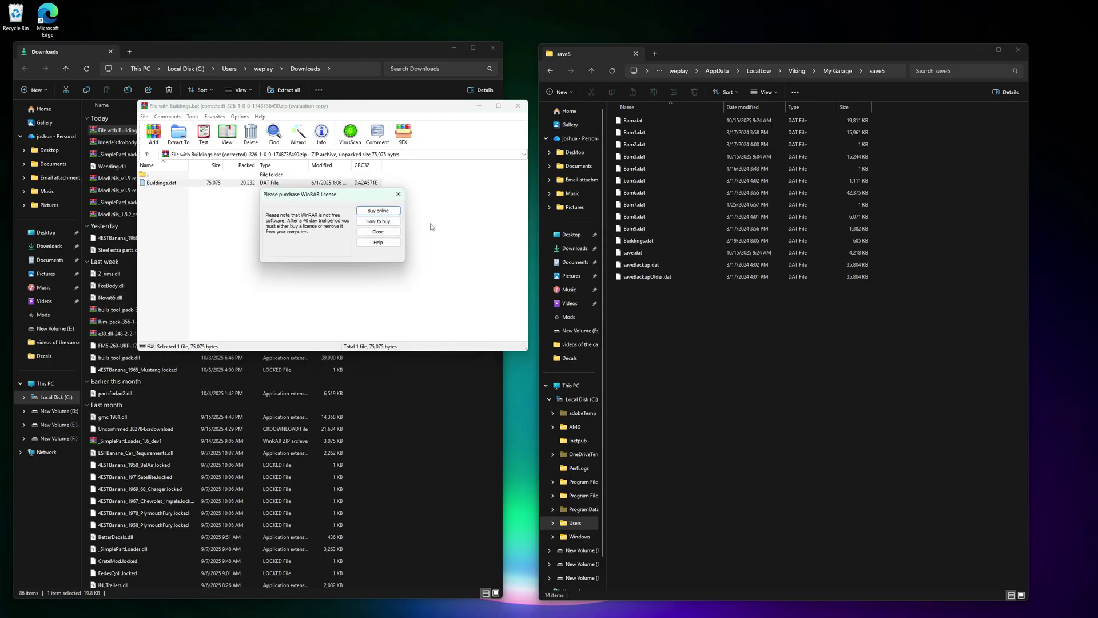
left_click(391, 216)
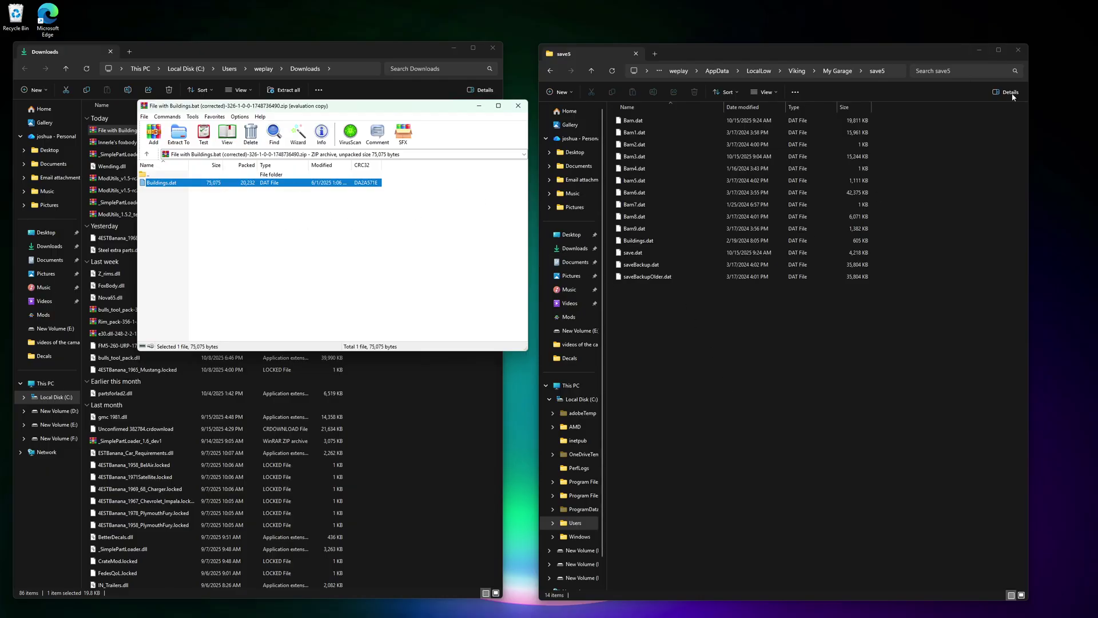
Step: Minimize the save5, Downloads and archive windows, switch to the My Garage game, and close its pause menu
left_click(980, 51)
left_click(455, 49)
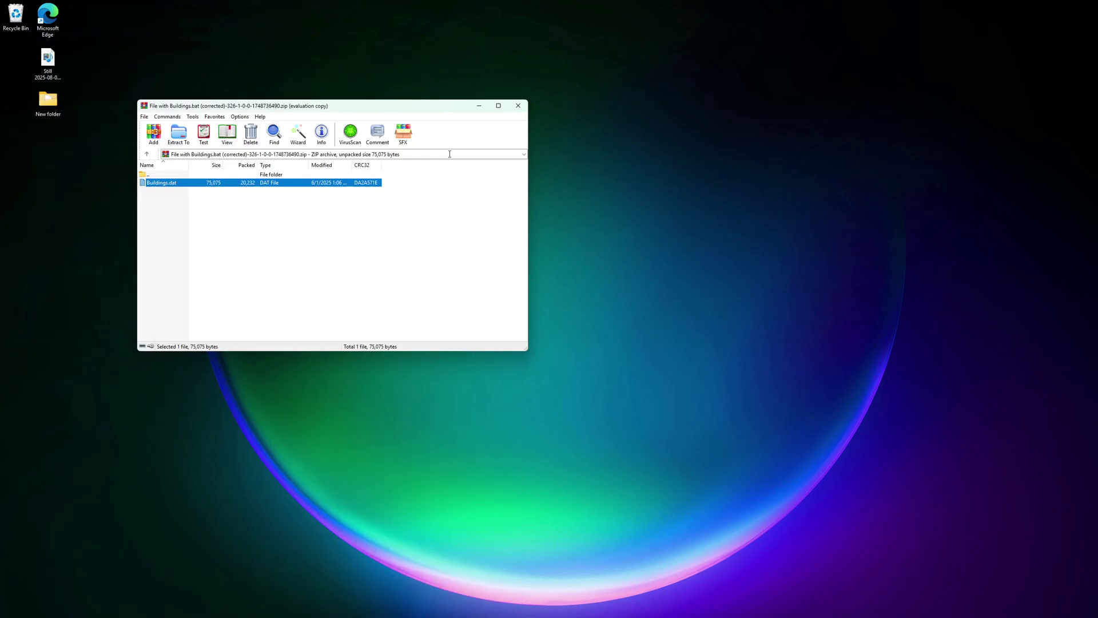
left_click(478, 106)
mouse_move(565, 616)
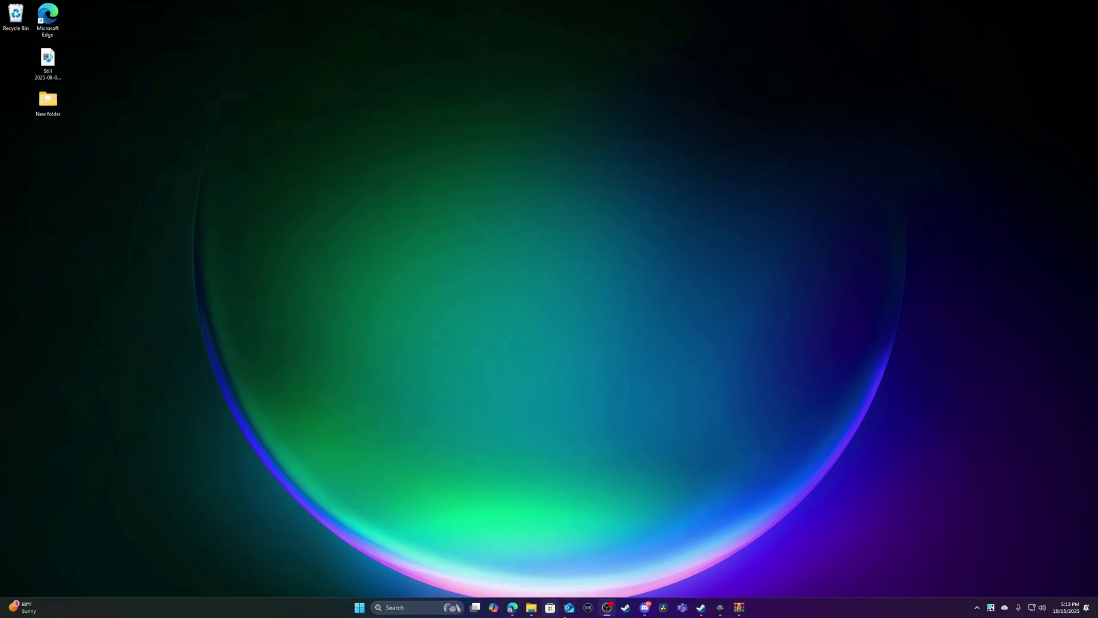
left_click(720, 612)
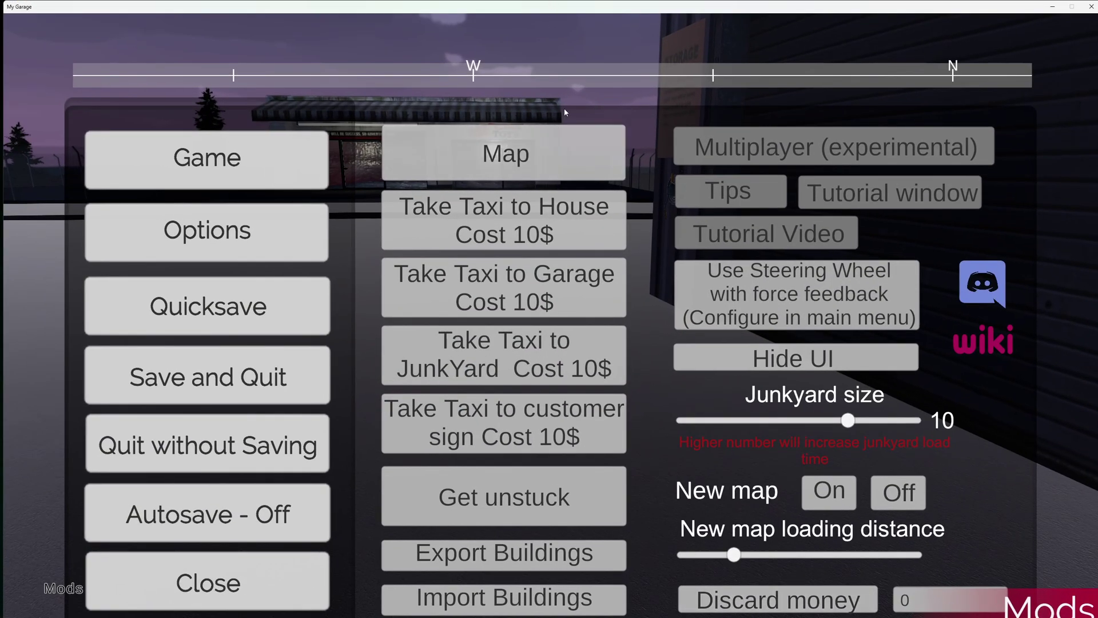
key("Escape")
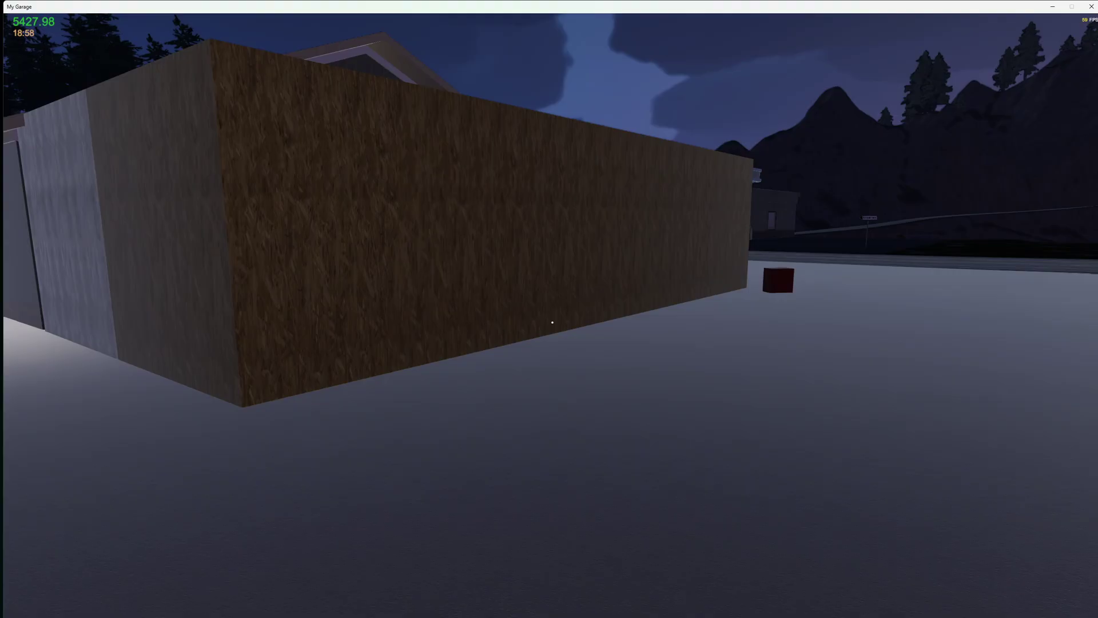
Step: Walk past the storage building and through the workshop to examine the wall map and the Destroy Building sign
key("w")
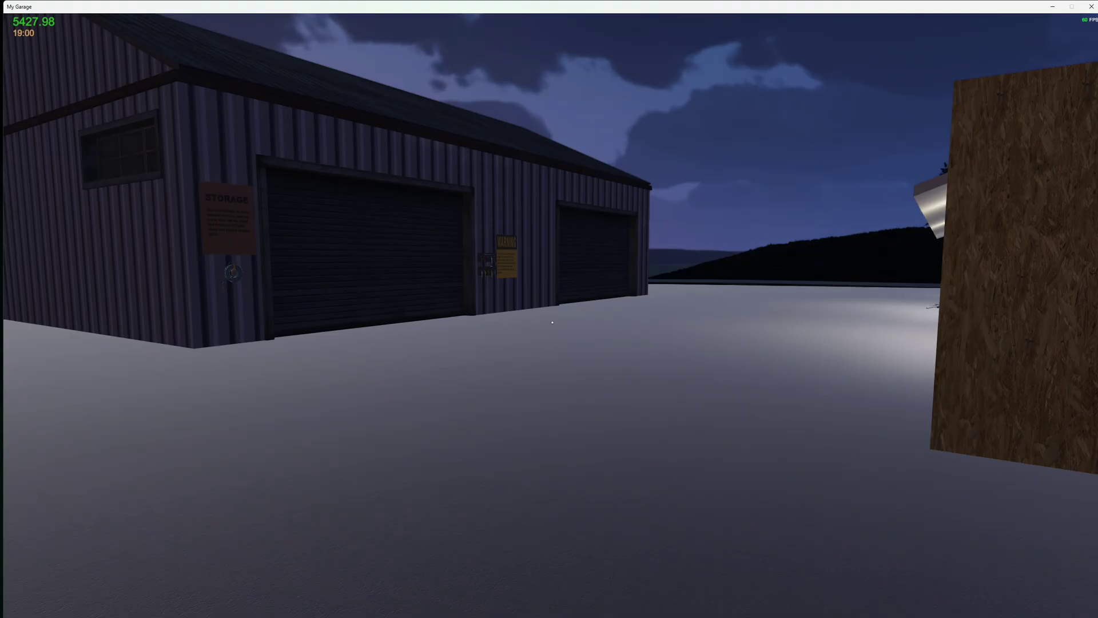
key("w")
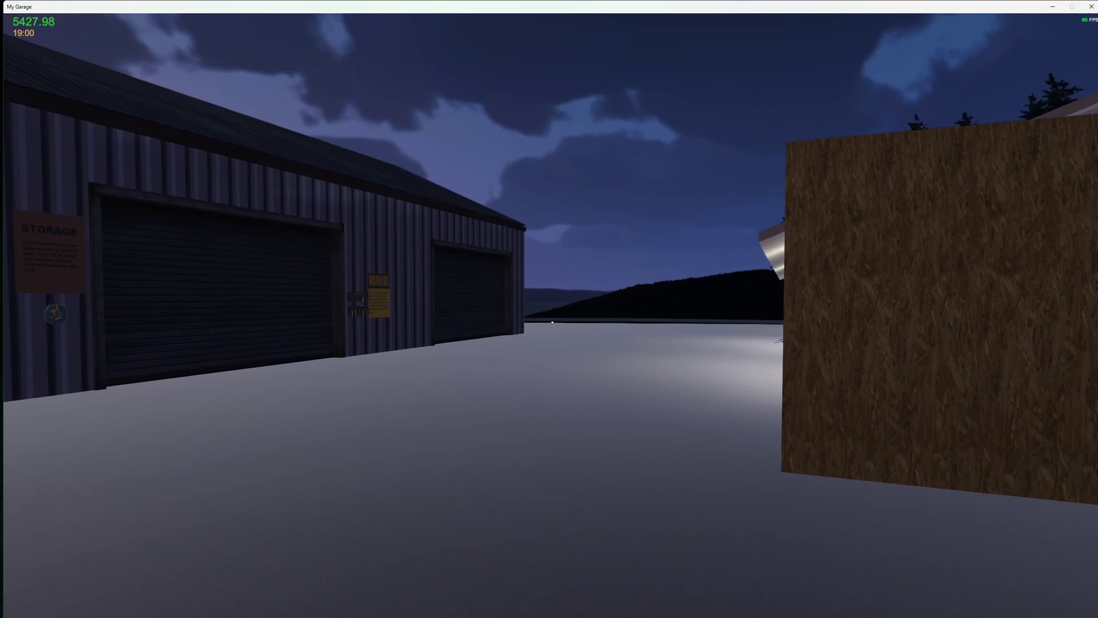
key("w")
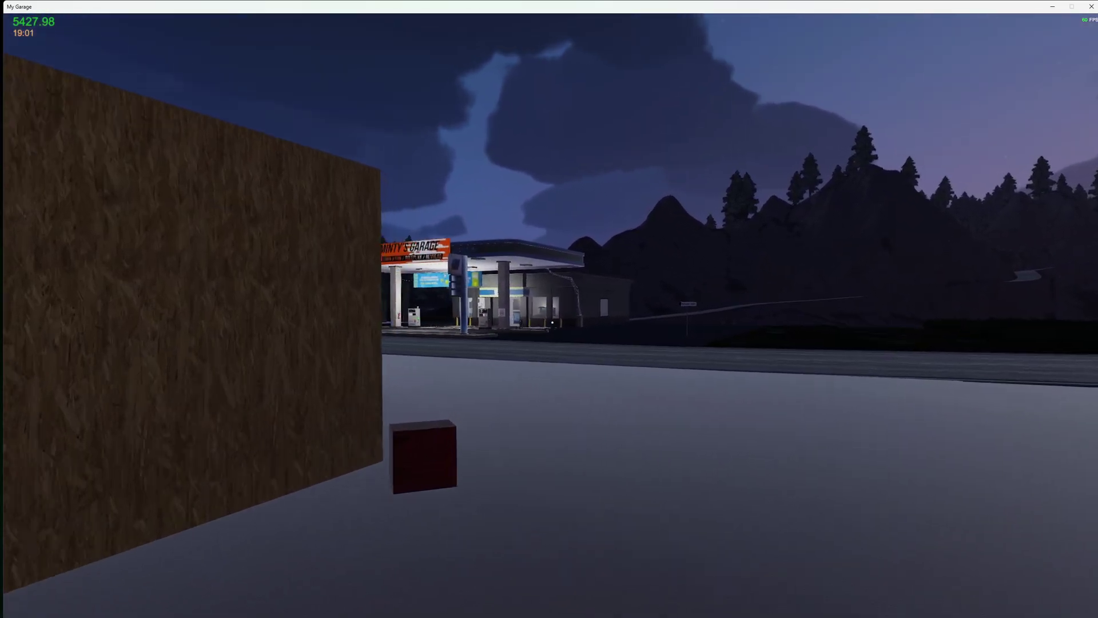
key("w")
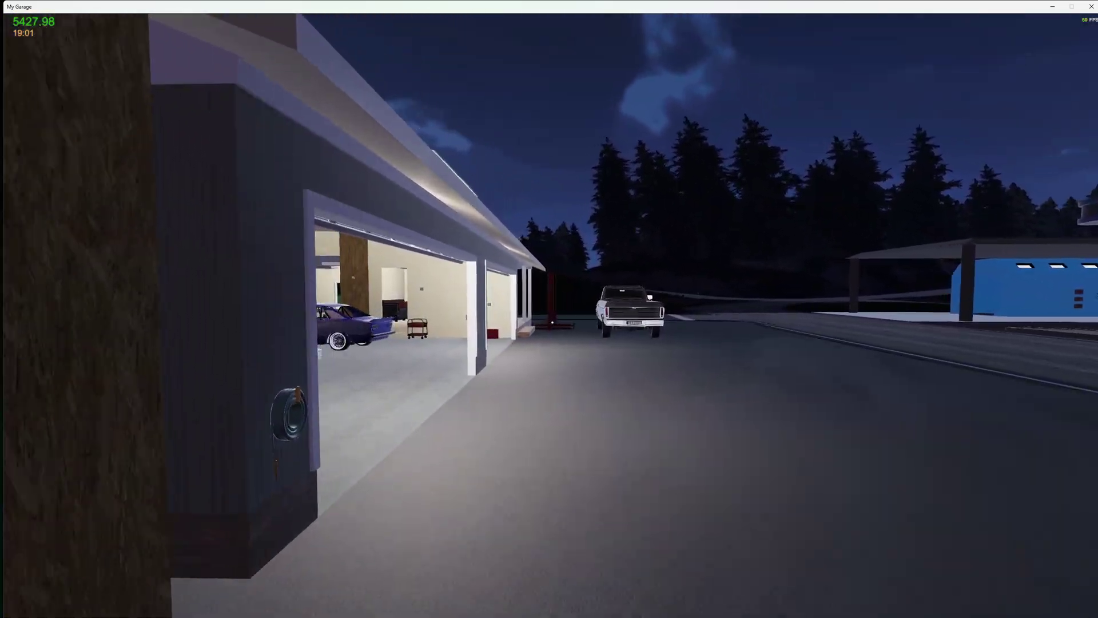
key("w")
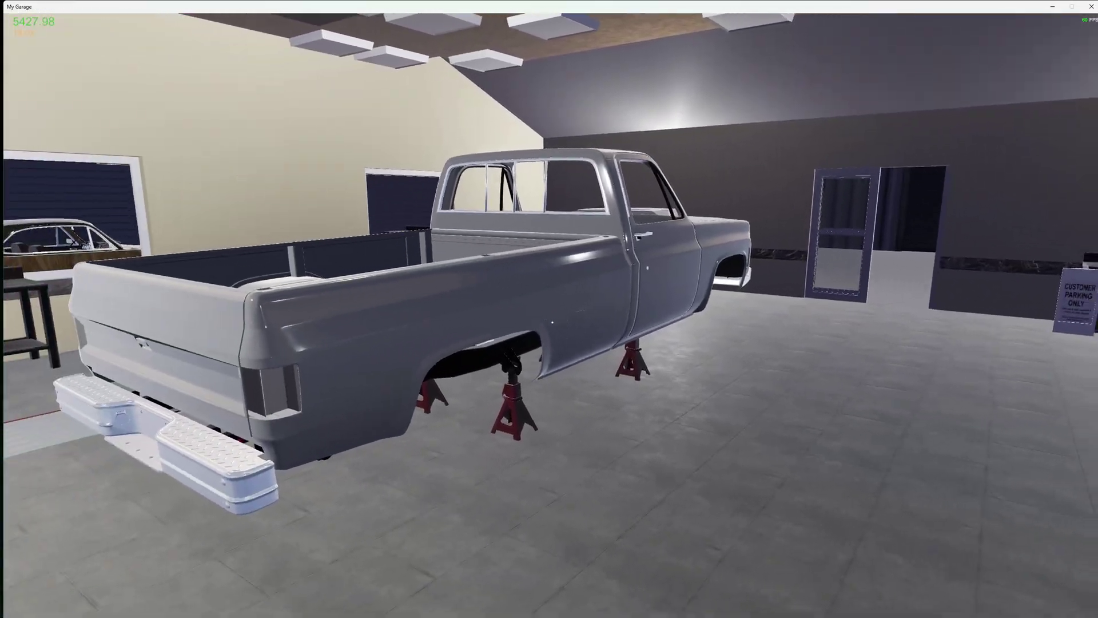
key("w")
key("w")
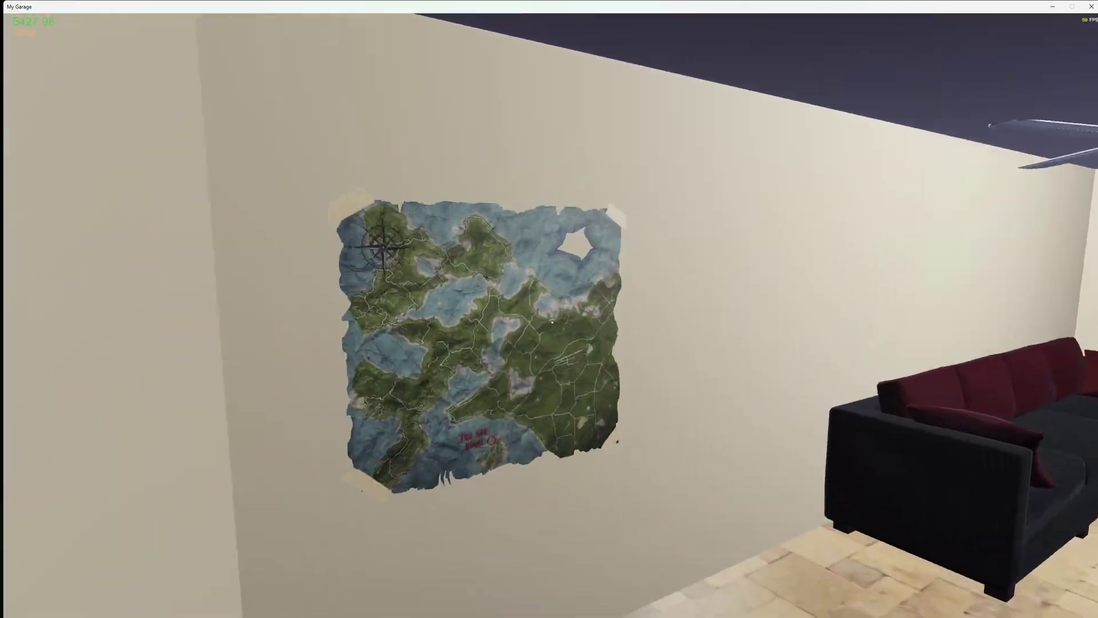
key("s")
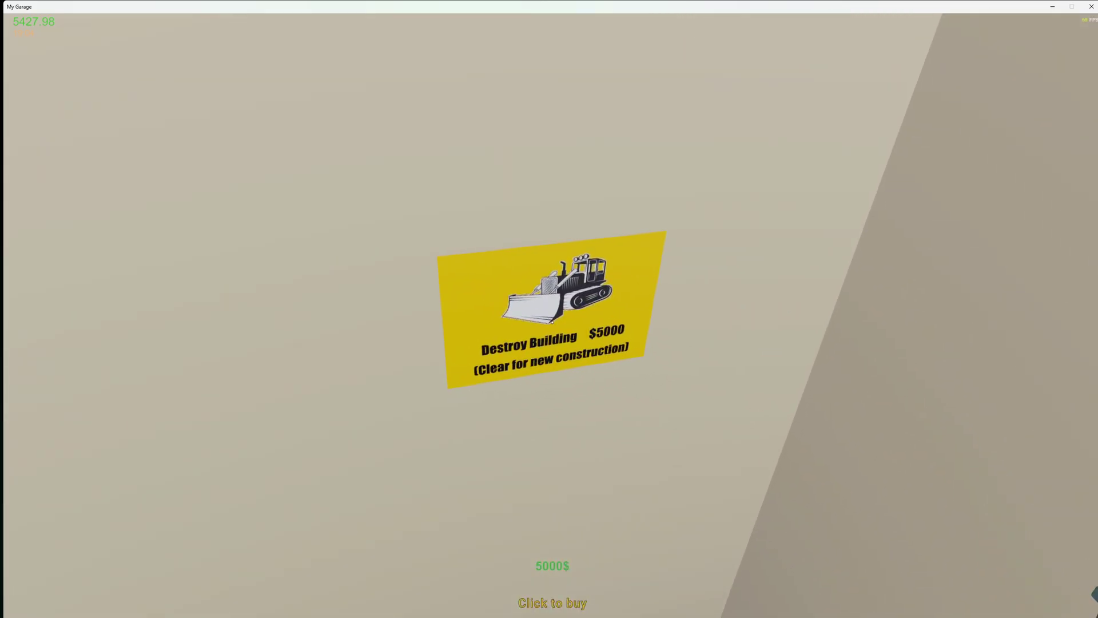
Step: Walk back through the workshop and out front to examine the building's open bays, roof sign and parked pickup
key("w")
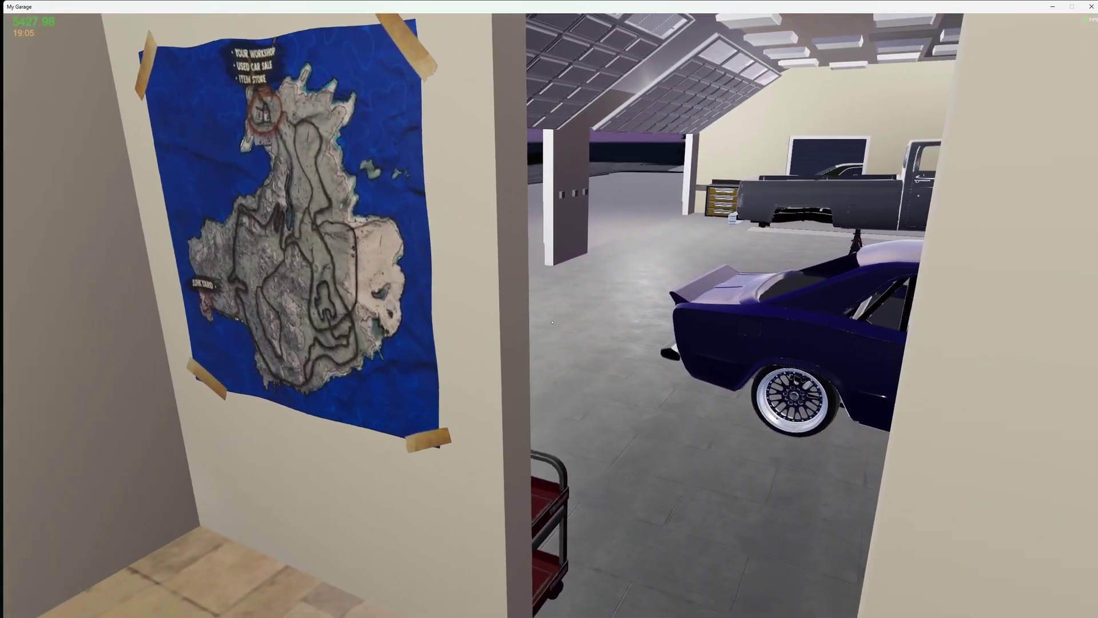
key("w")
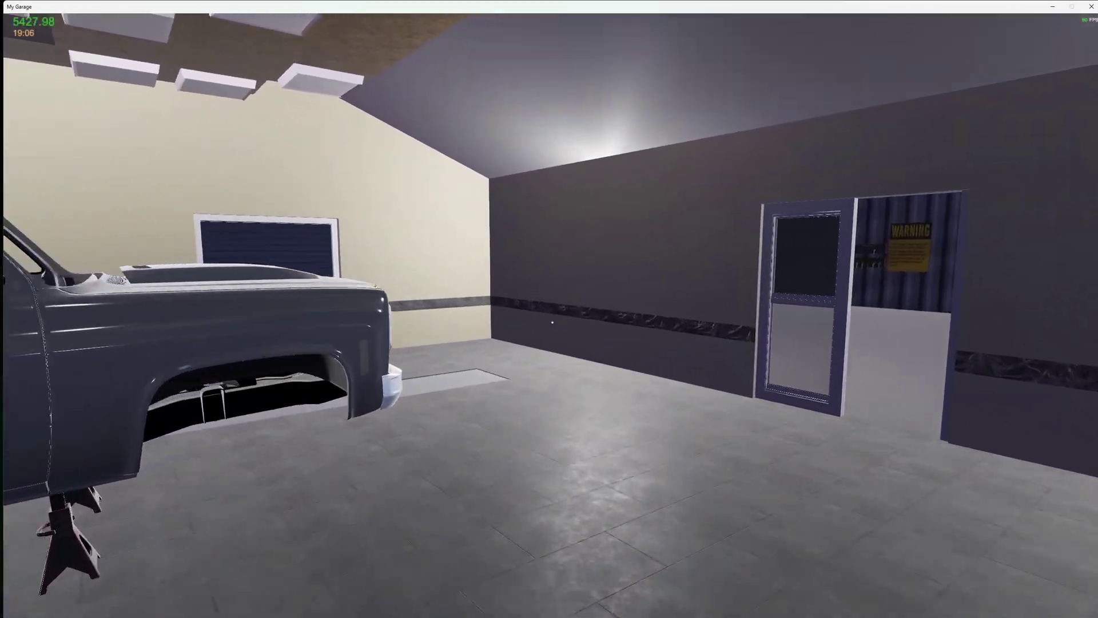
key("w")
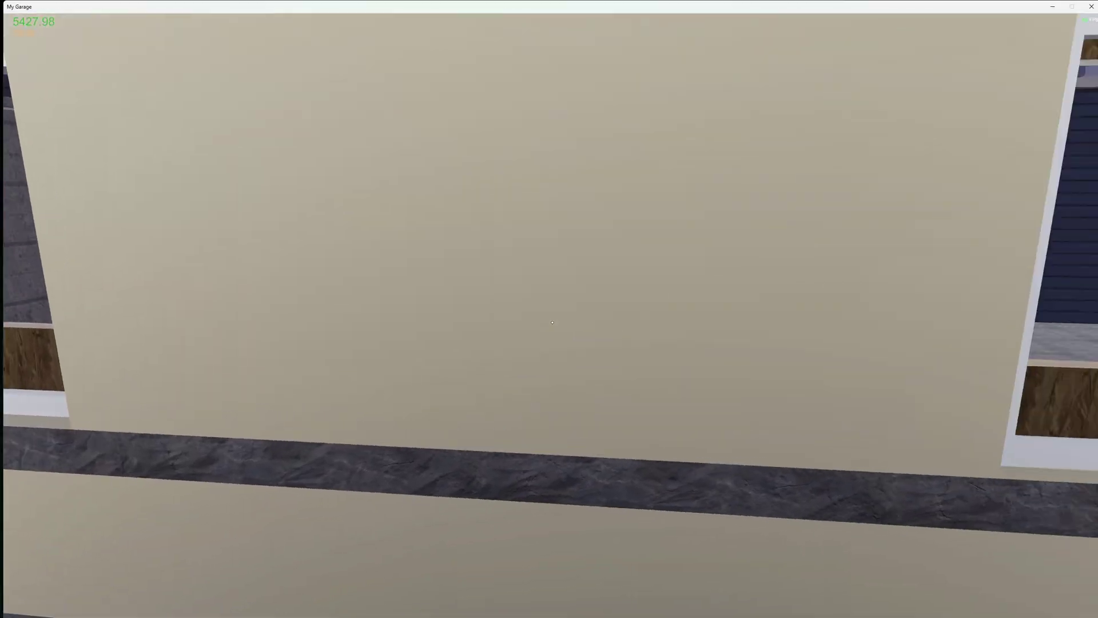
key("s")
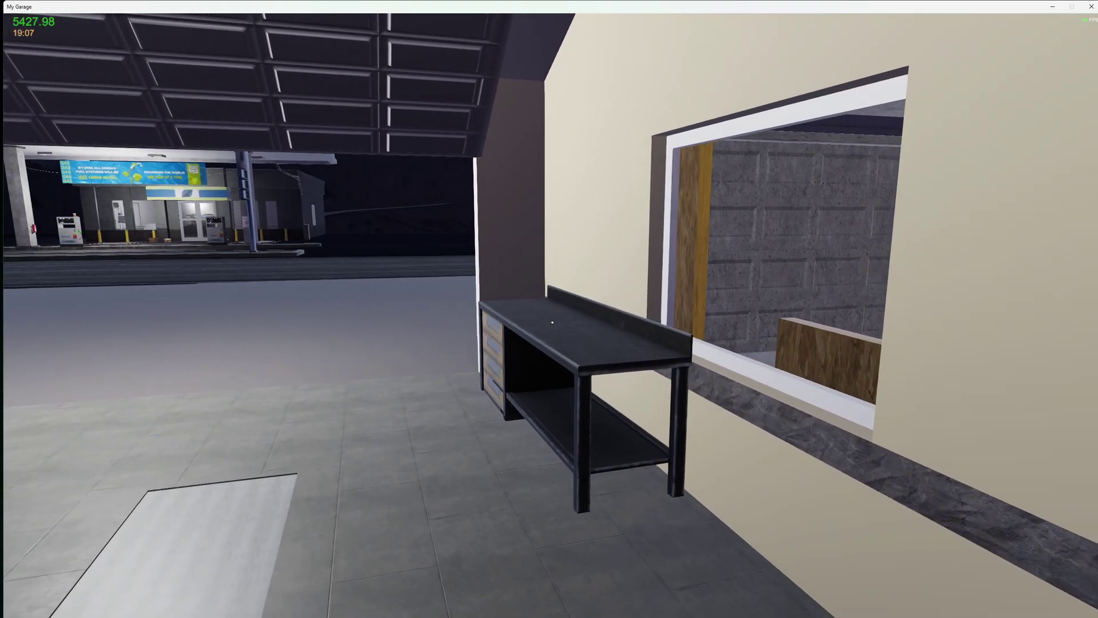
key("s")
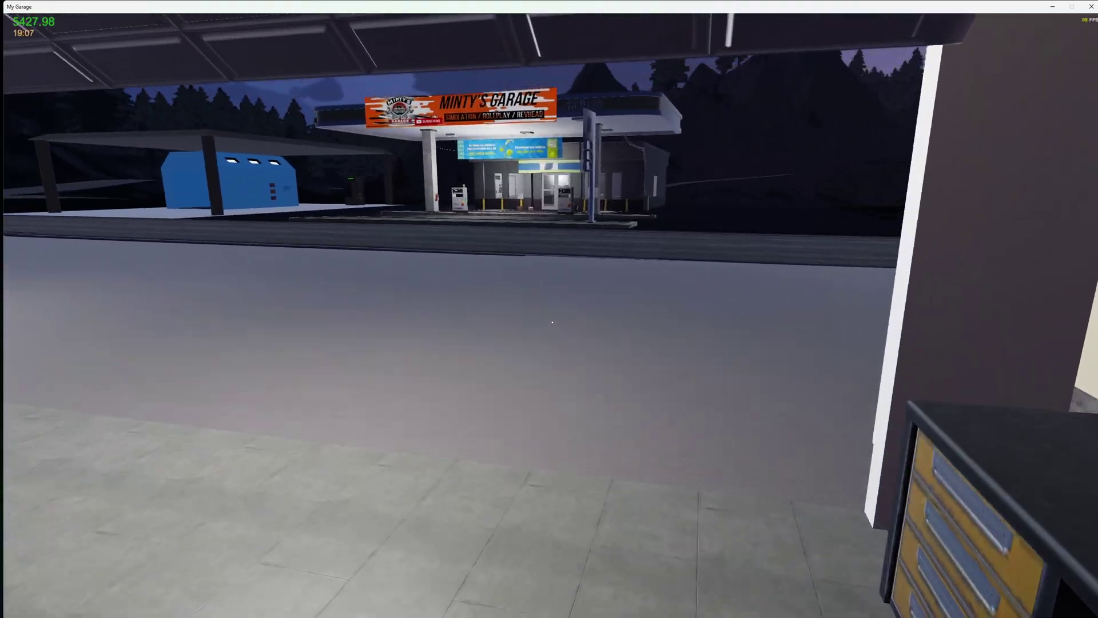
key("a")
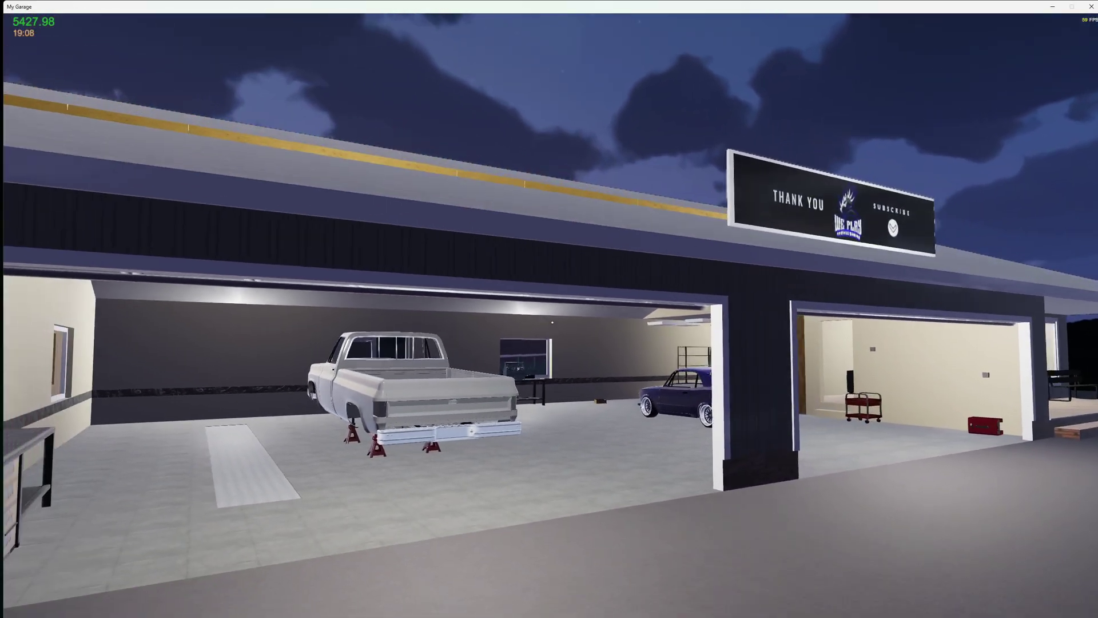
key("s")
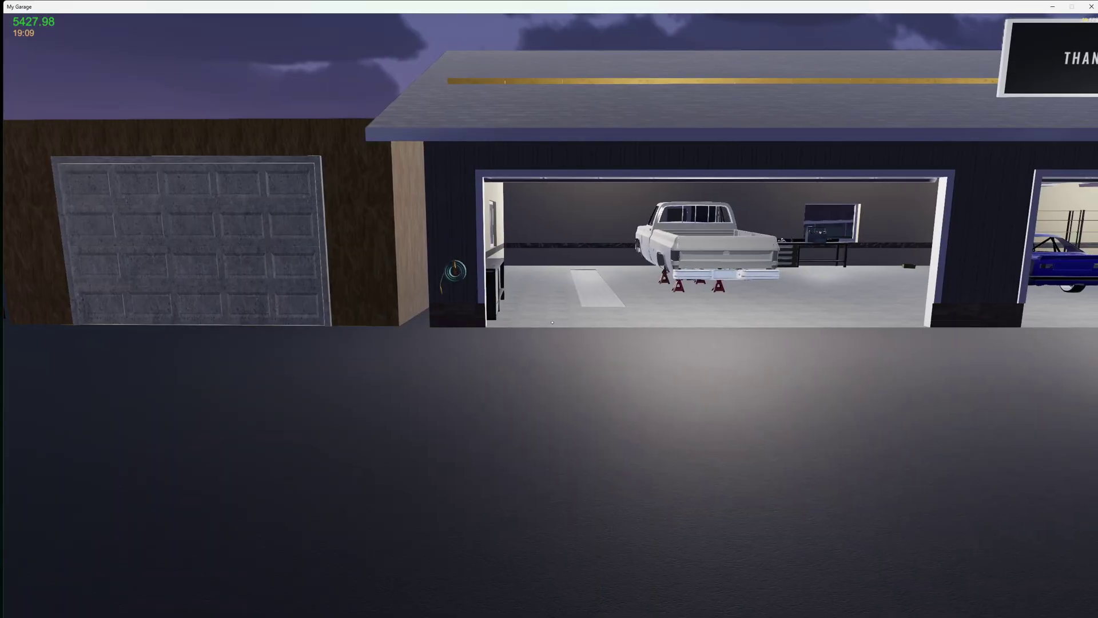
key("s")
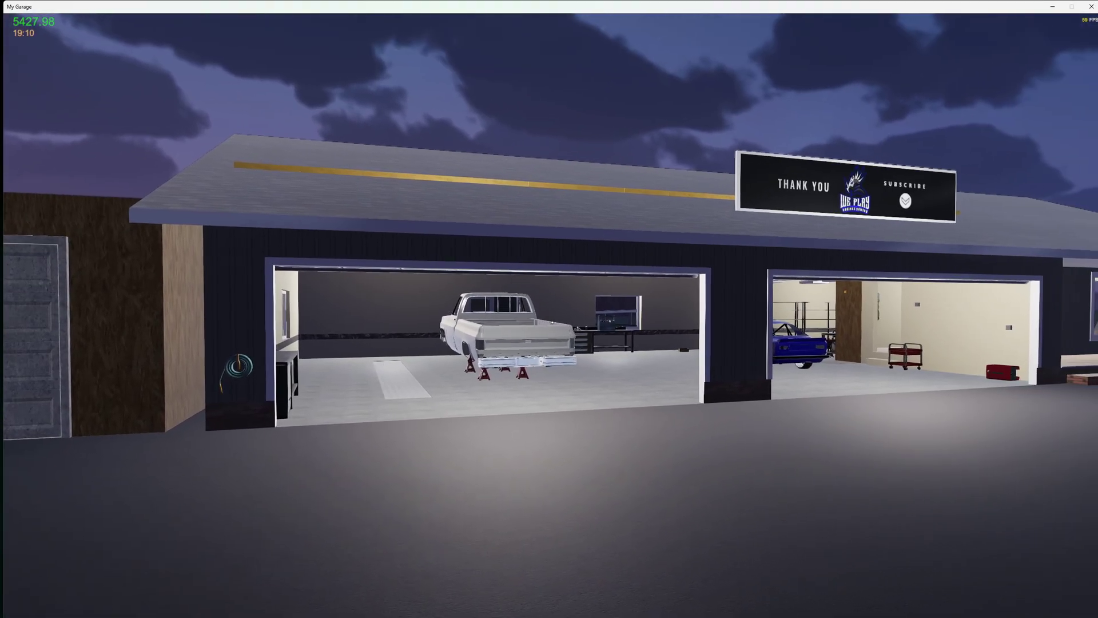
key("d")
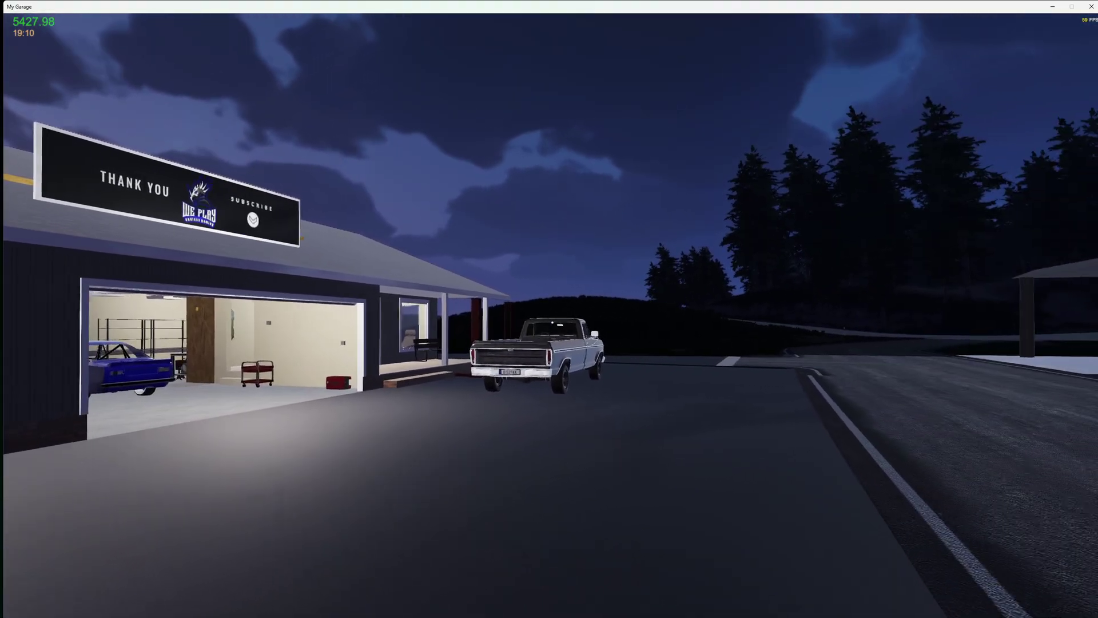
key("w")
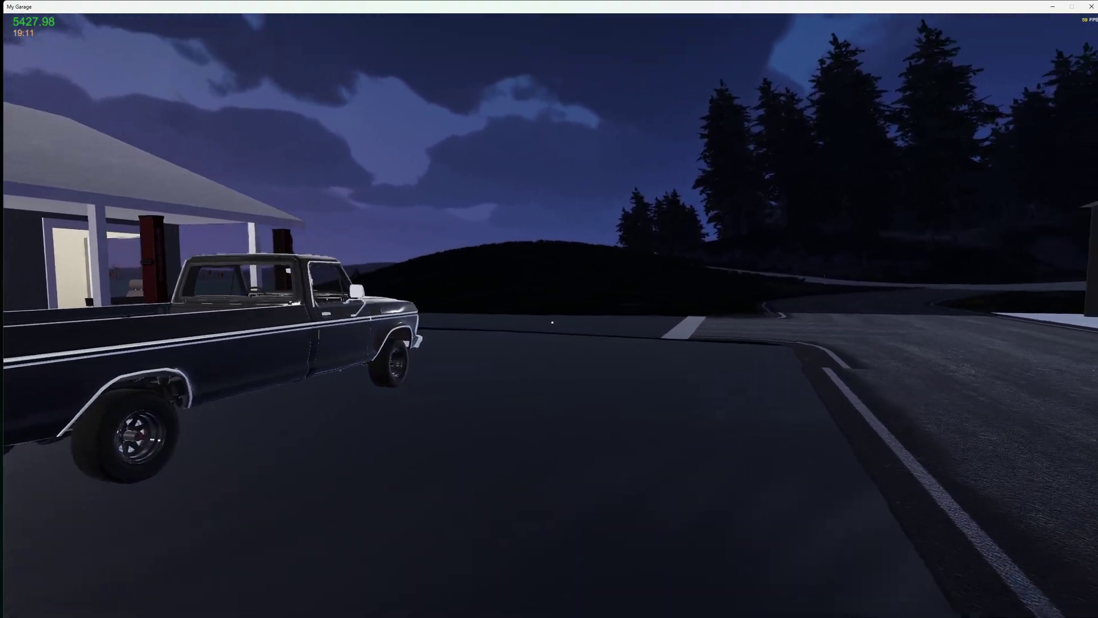
key("s")
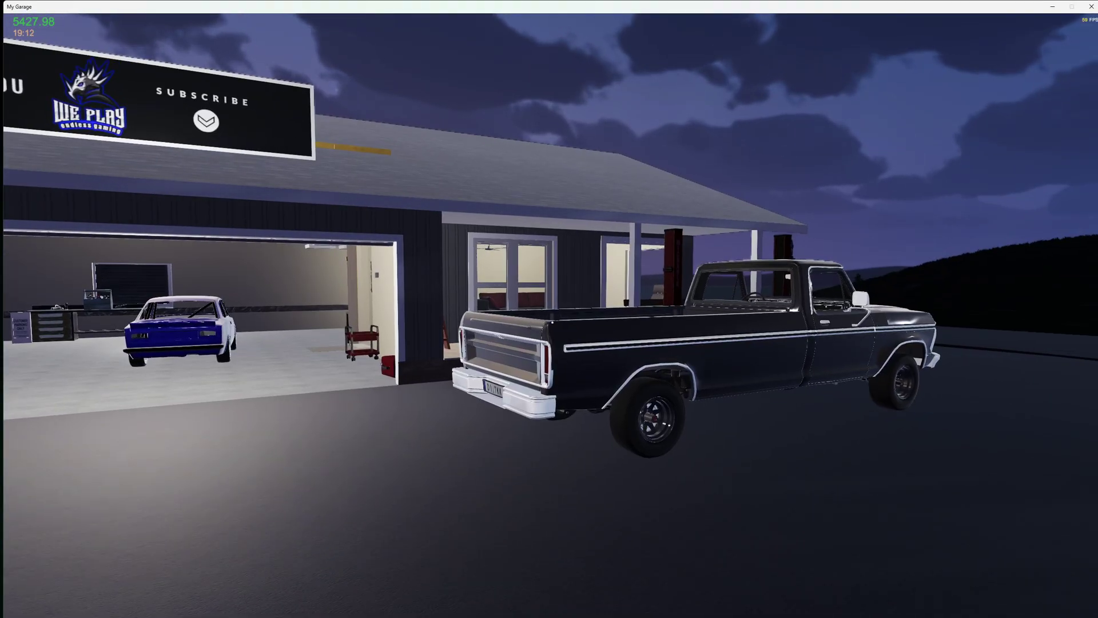
Step: Pause the My Garage game in front of the building, minimize it, and bring up the save5 folder window
key("w")
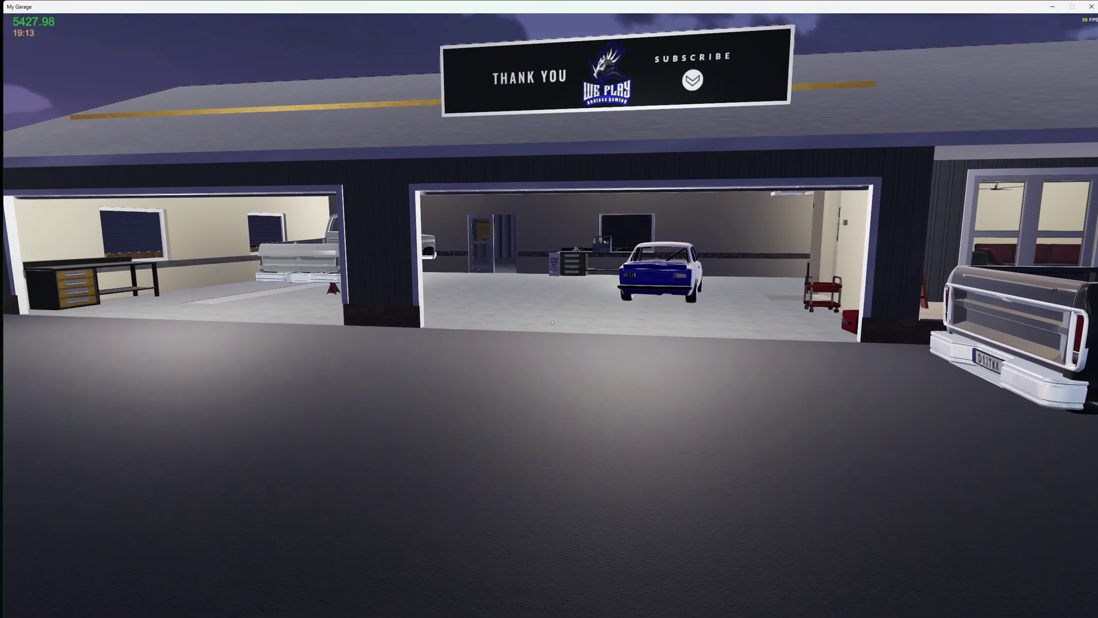
key("Escape")
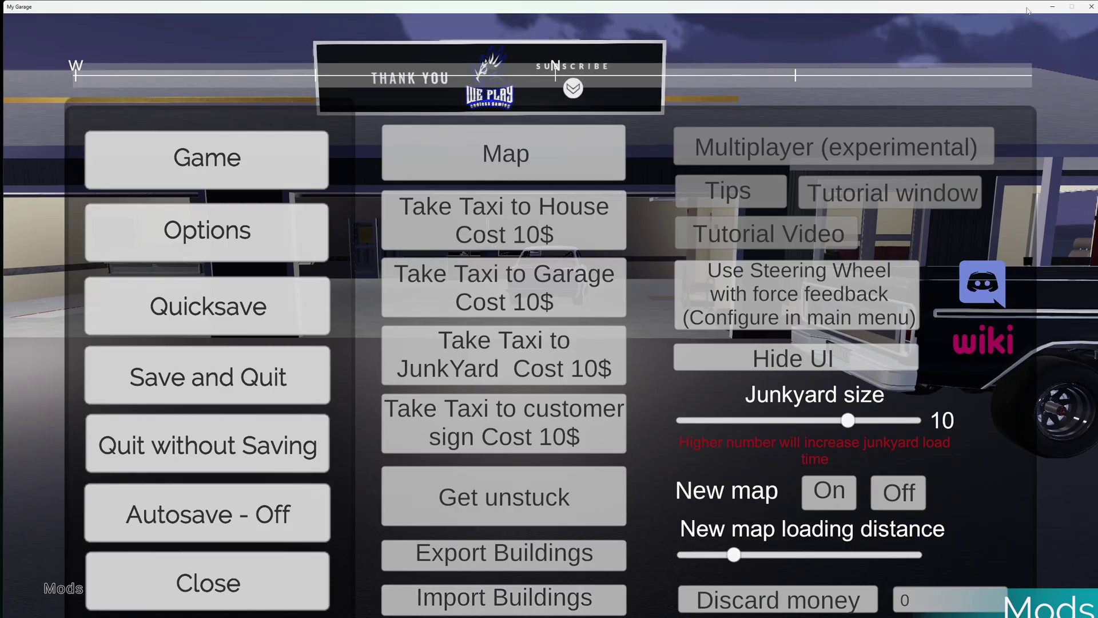
left_click(1052, 7)
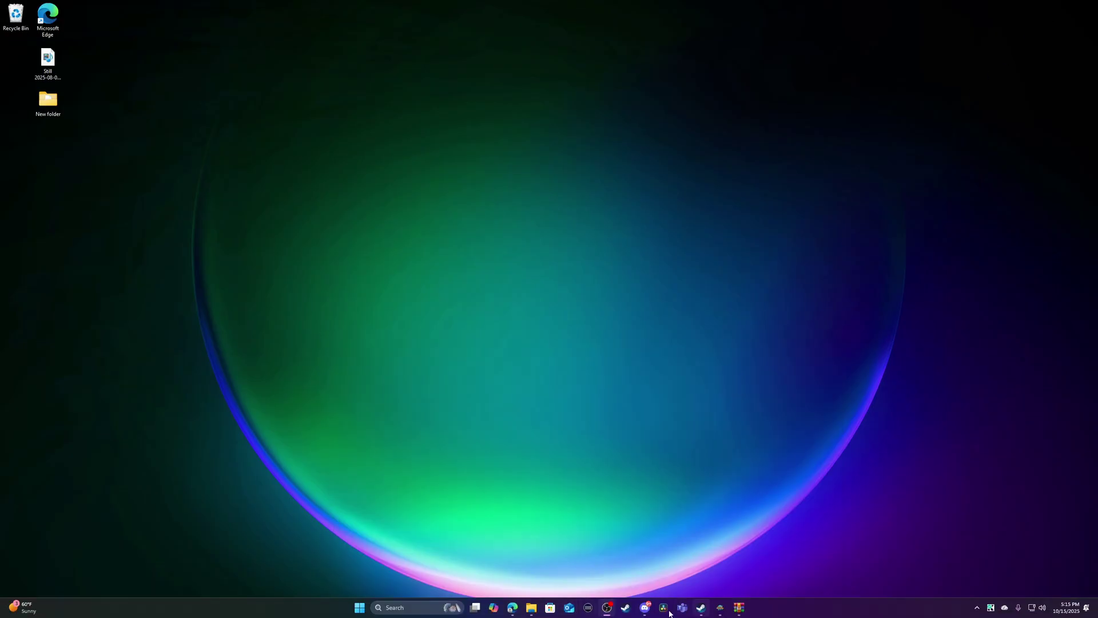
mouse_move(533, 609)
left_click(488, 540)
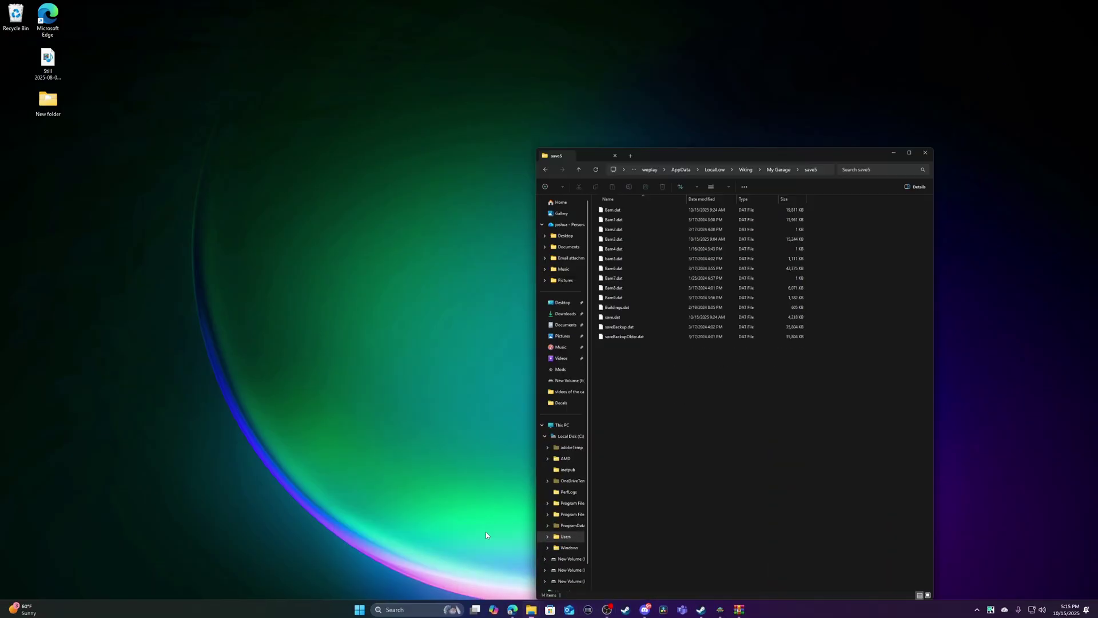
Step: Go back to the My Garage folder and check the save4, save1 and save3 folders for a Buildings.dat file
key("alt+Left")
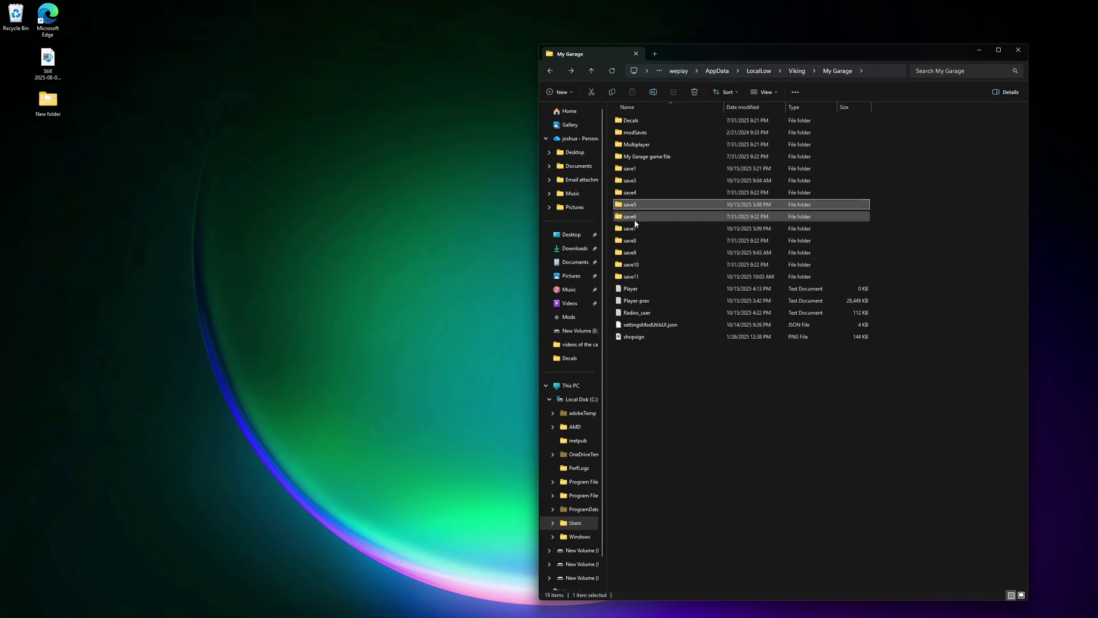
double_click(631, 197)
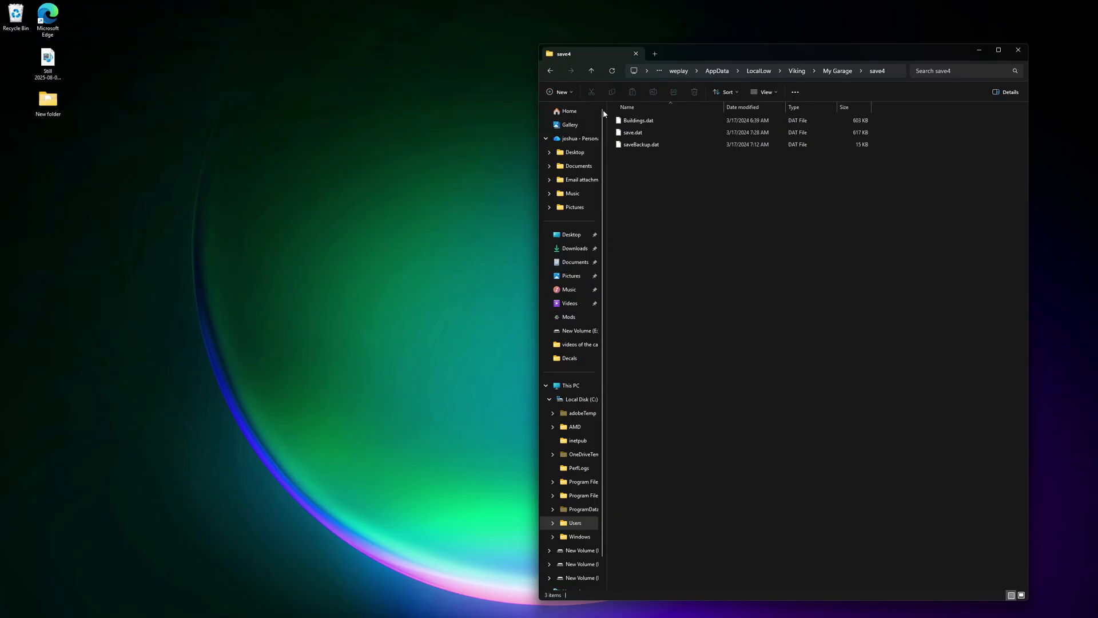
left_click(550, 71)
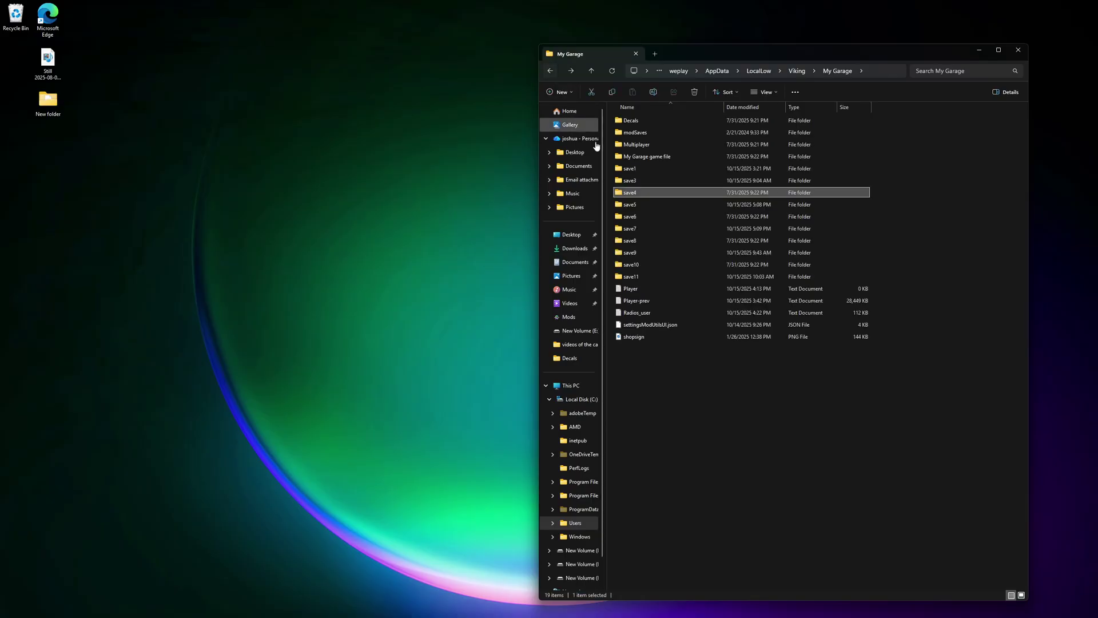
left_click(631, 171)
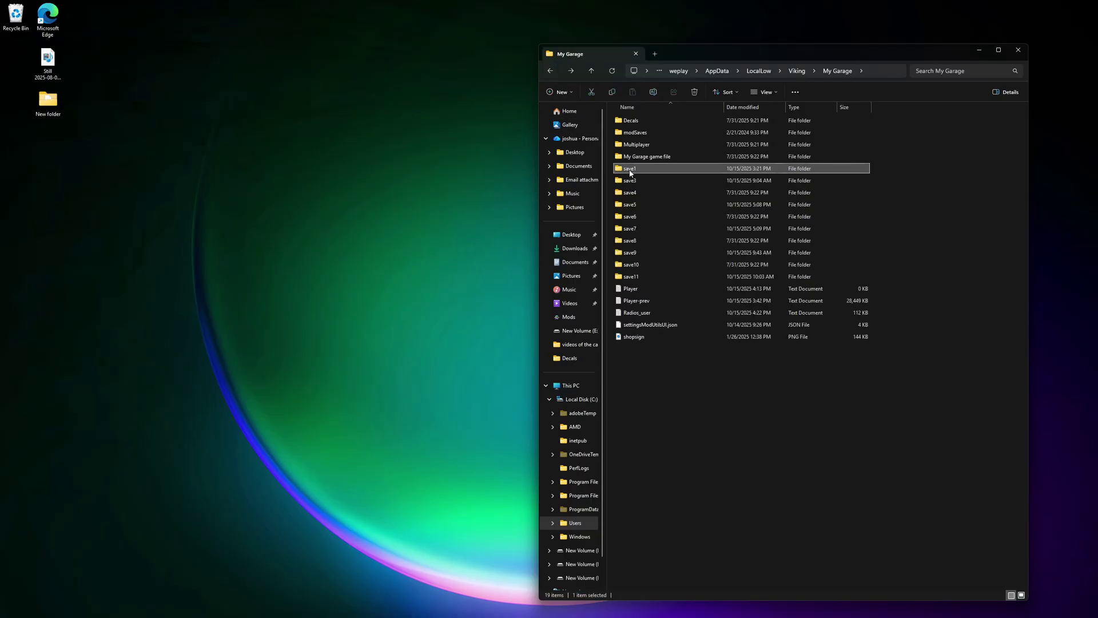
double_click(631, 171)
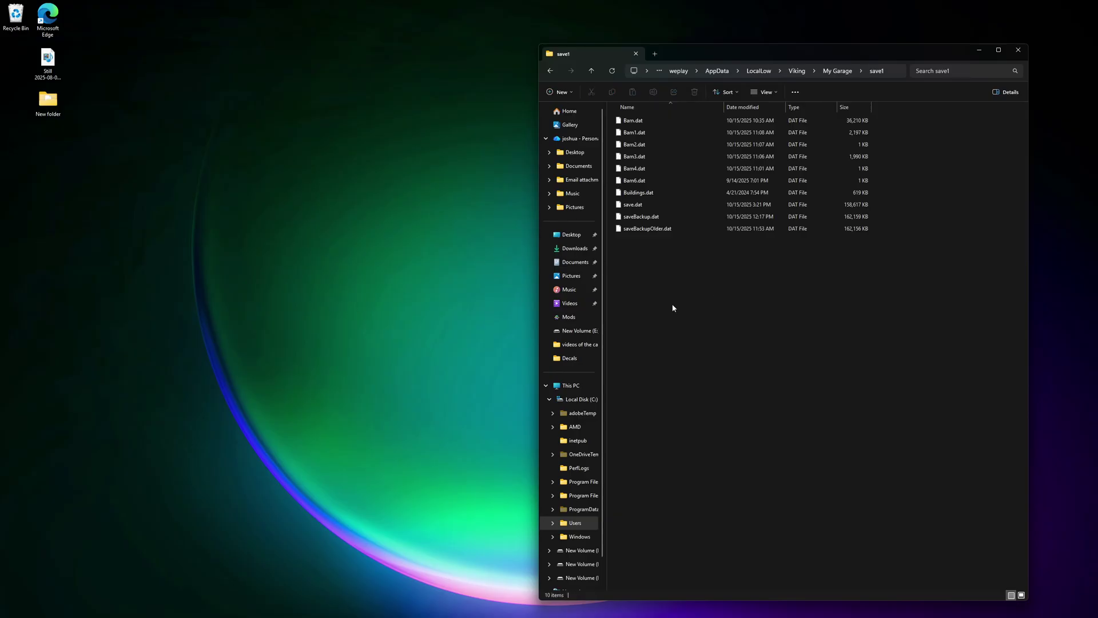
left_click(550, 71)
left_click(630, 180)
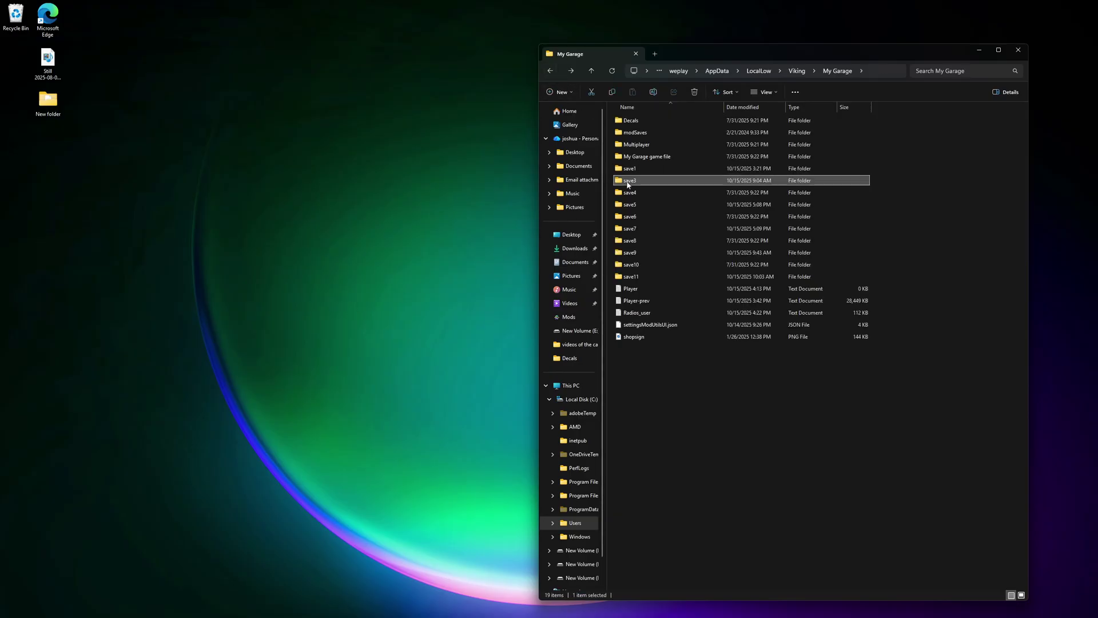
double_click(631, 180)
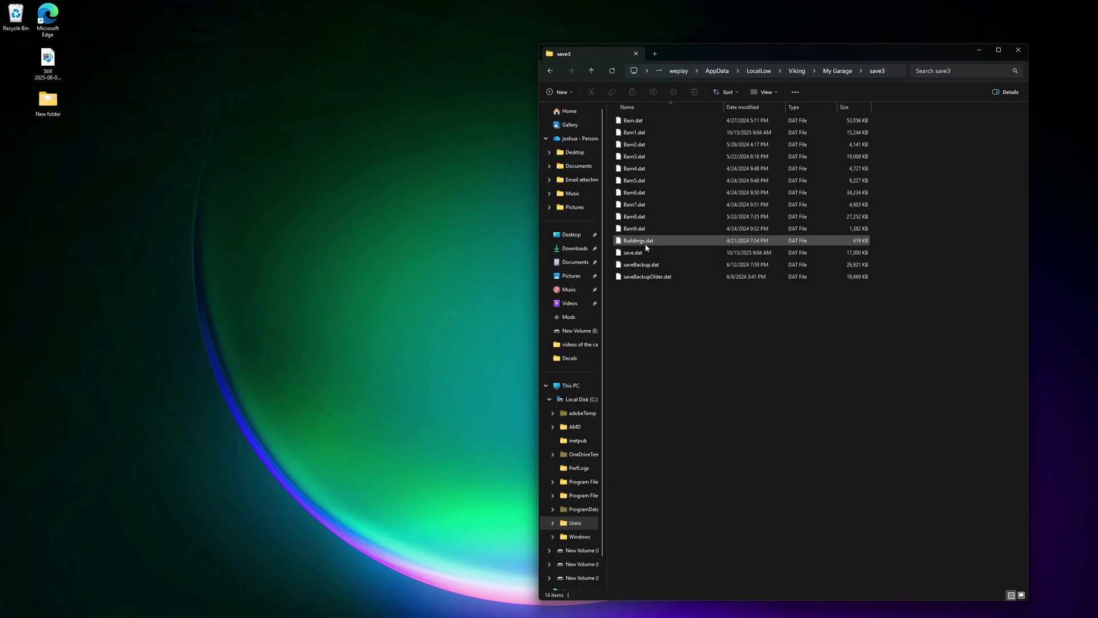
left_click(551, 71)
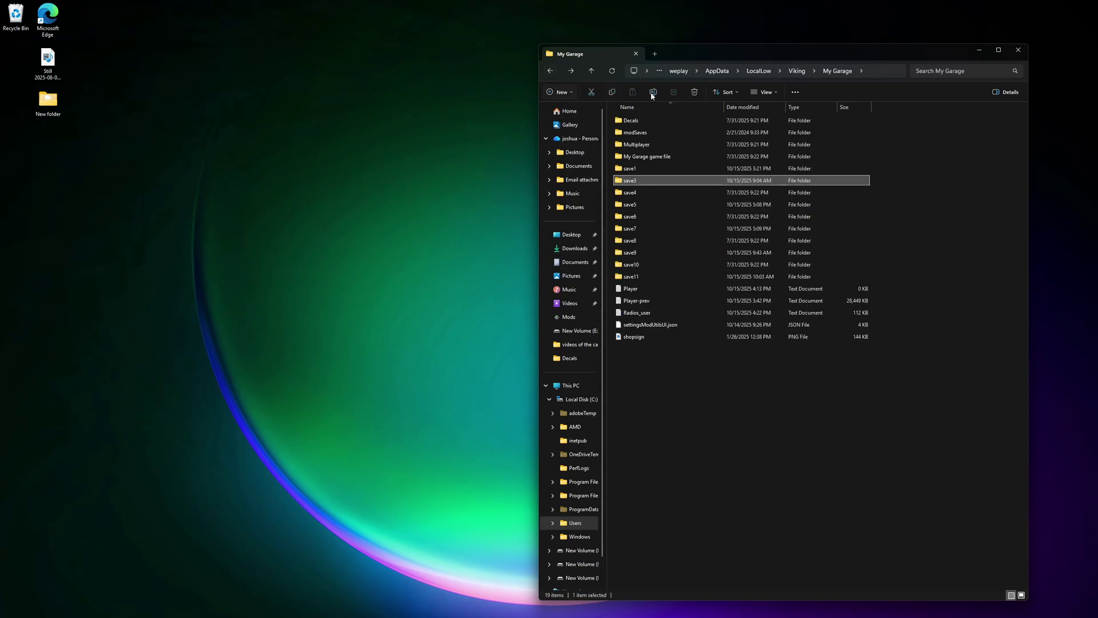
Step: Minimize the My Garage folder window, resume the game, and examine the building's front bays and the adjoining storage building
left_click(979, 50)
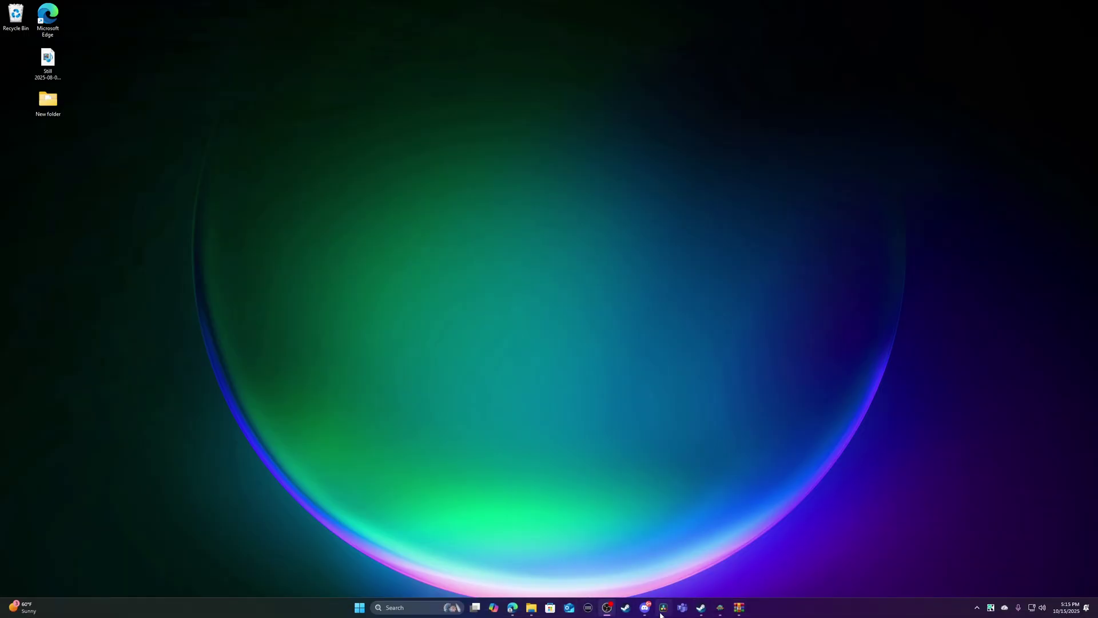
left_click(719, 610)
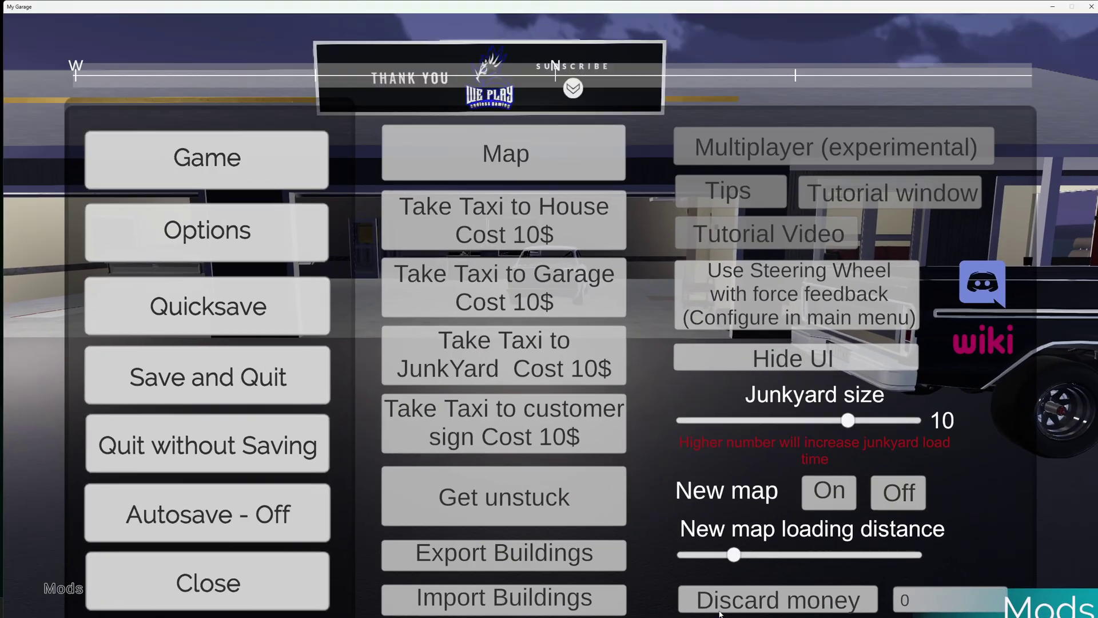
key("Escape")
key("s")
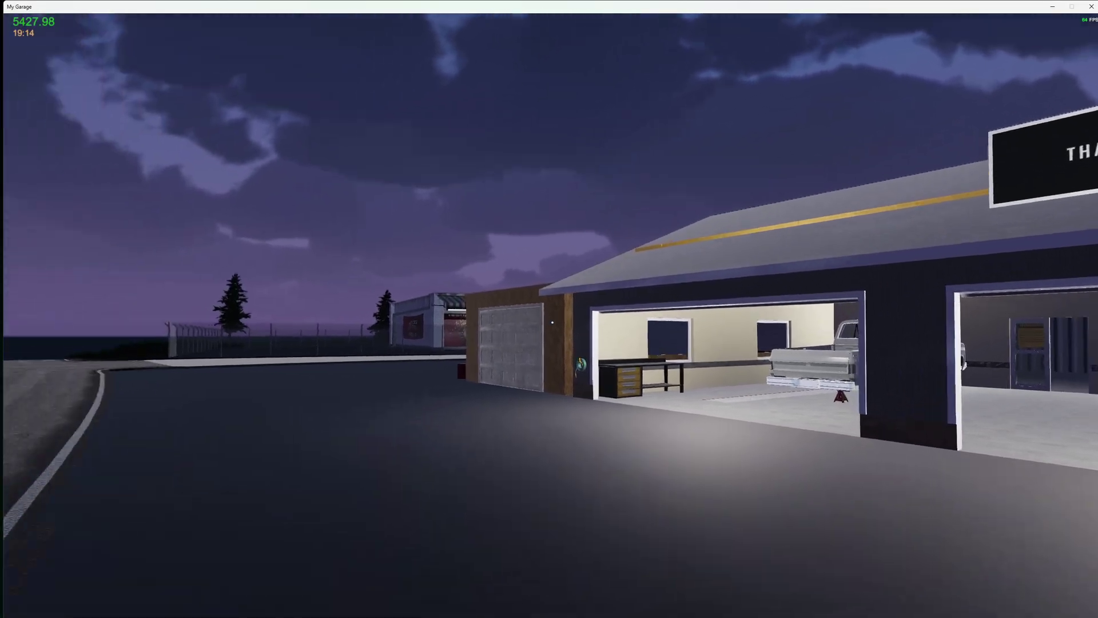
key("a")
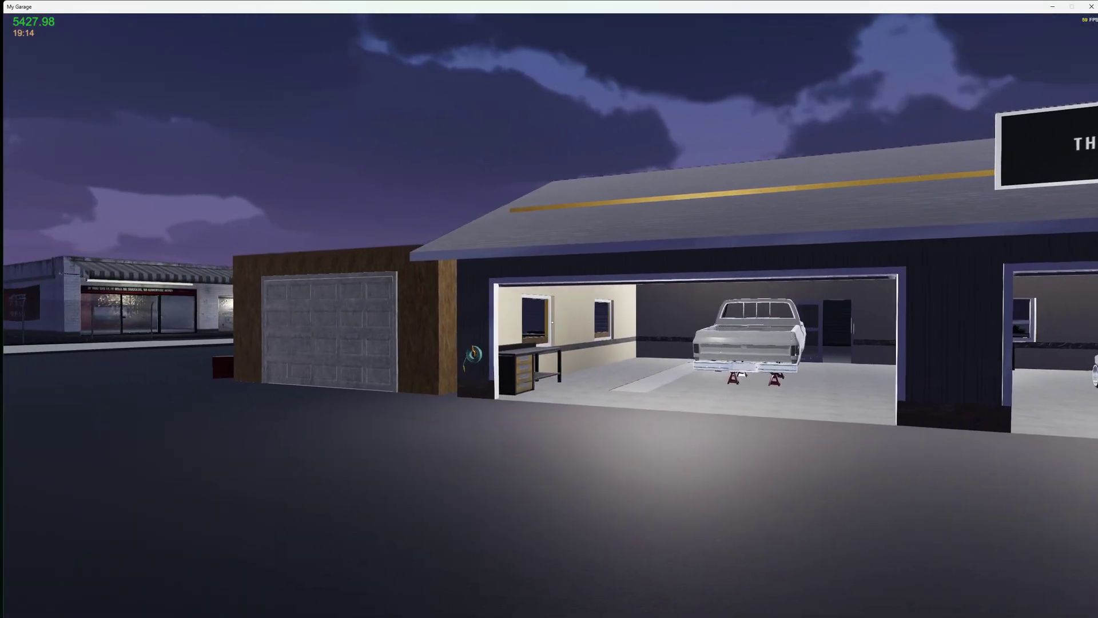
key("a")
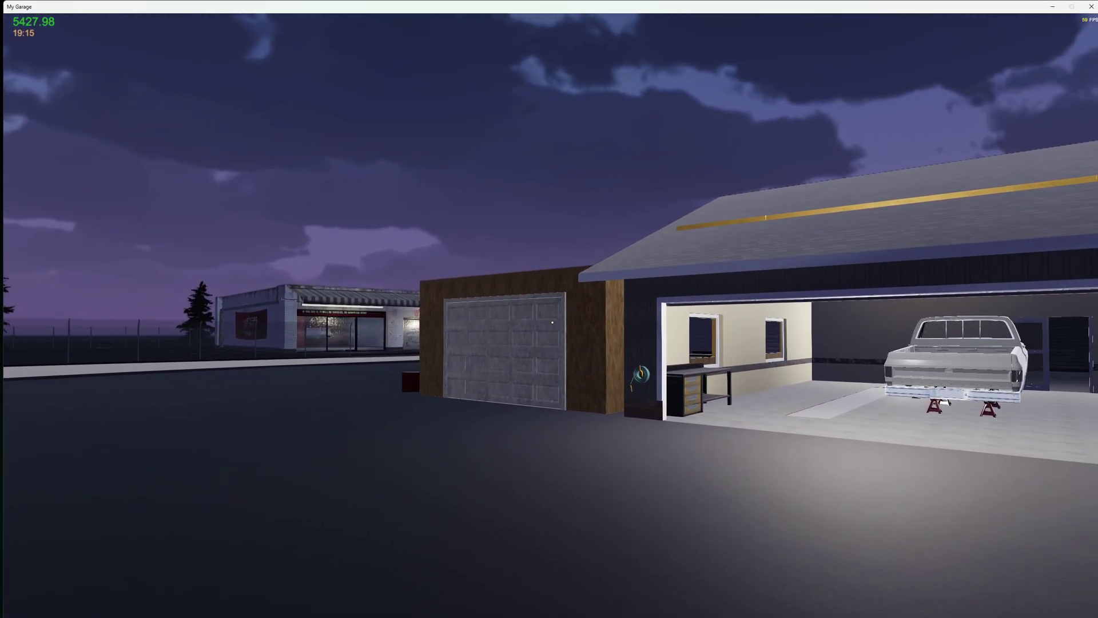
key("d")
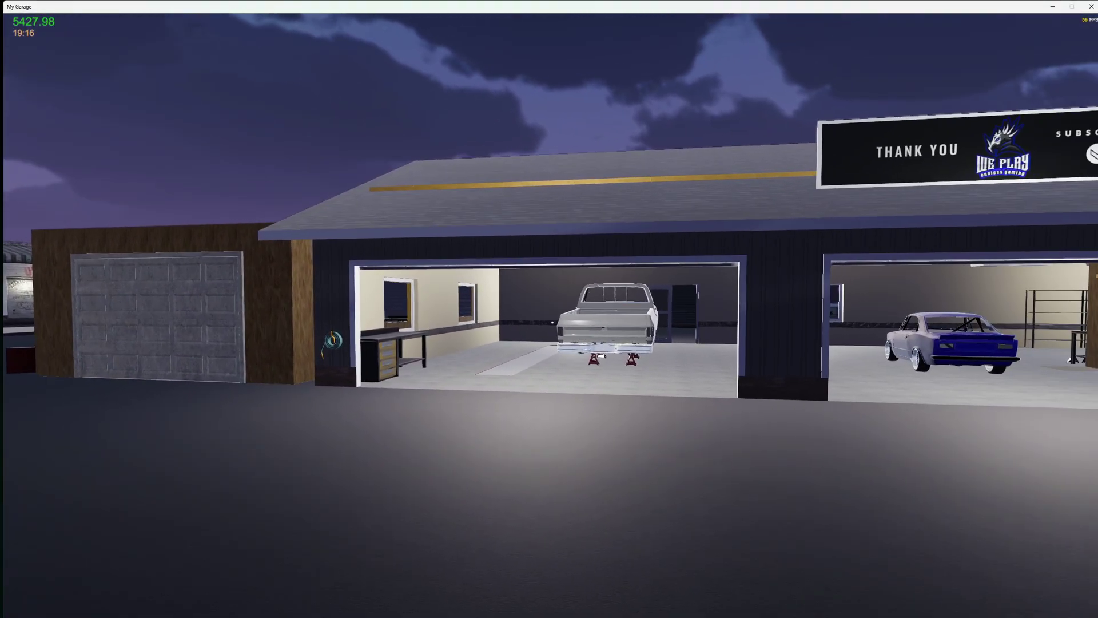
Step: Export the buildings from the paused game, pause it again, and minimize the game window
key("Escape")
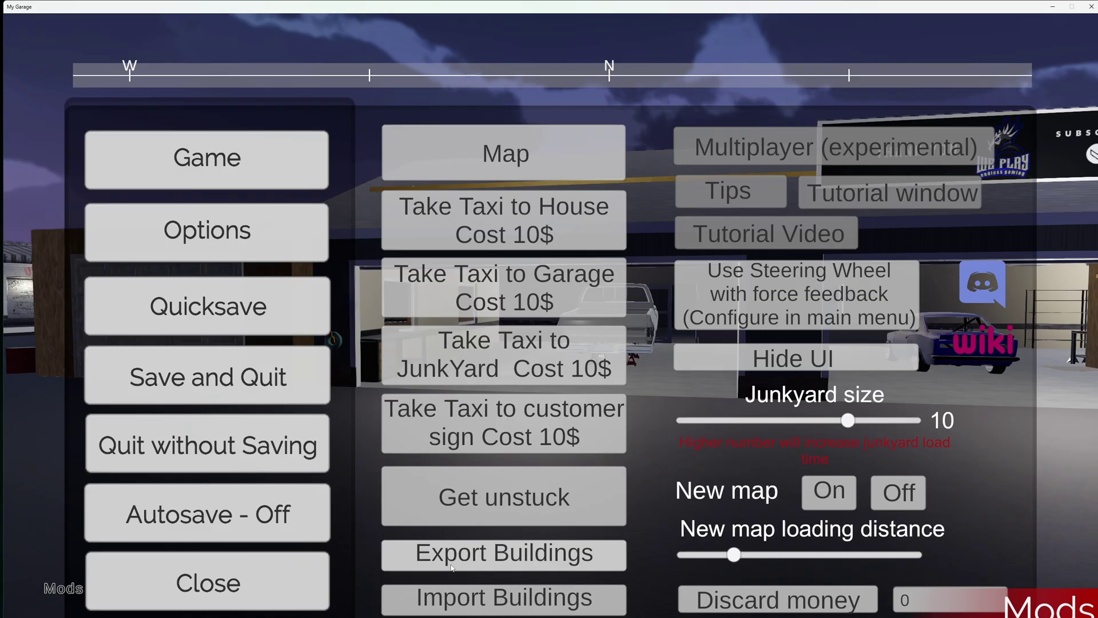
left_click(594, 544)
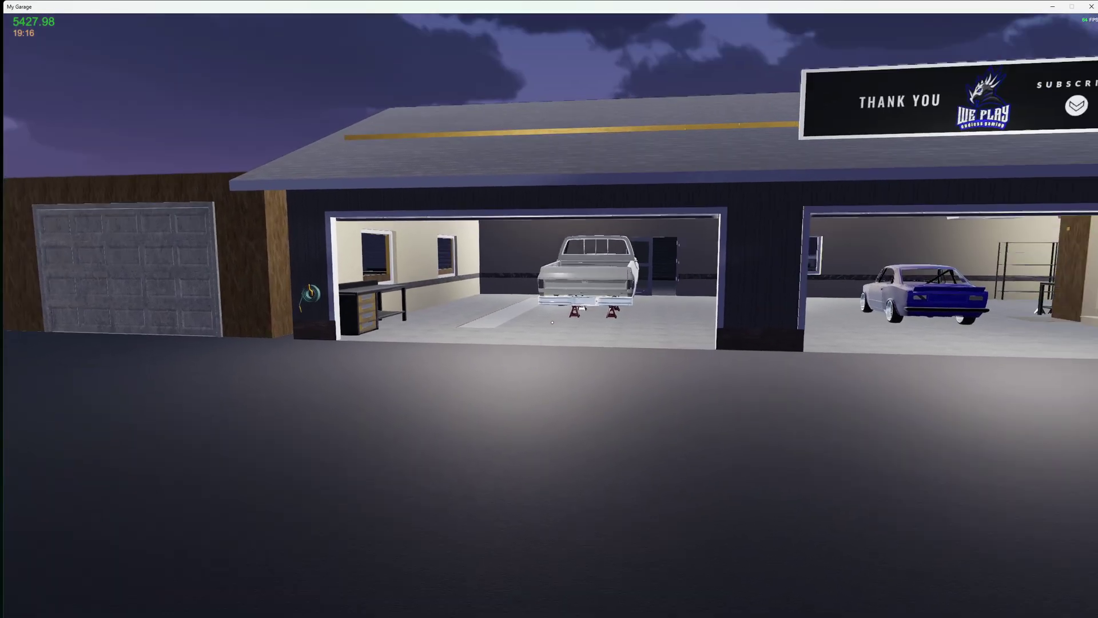
key("Escape")
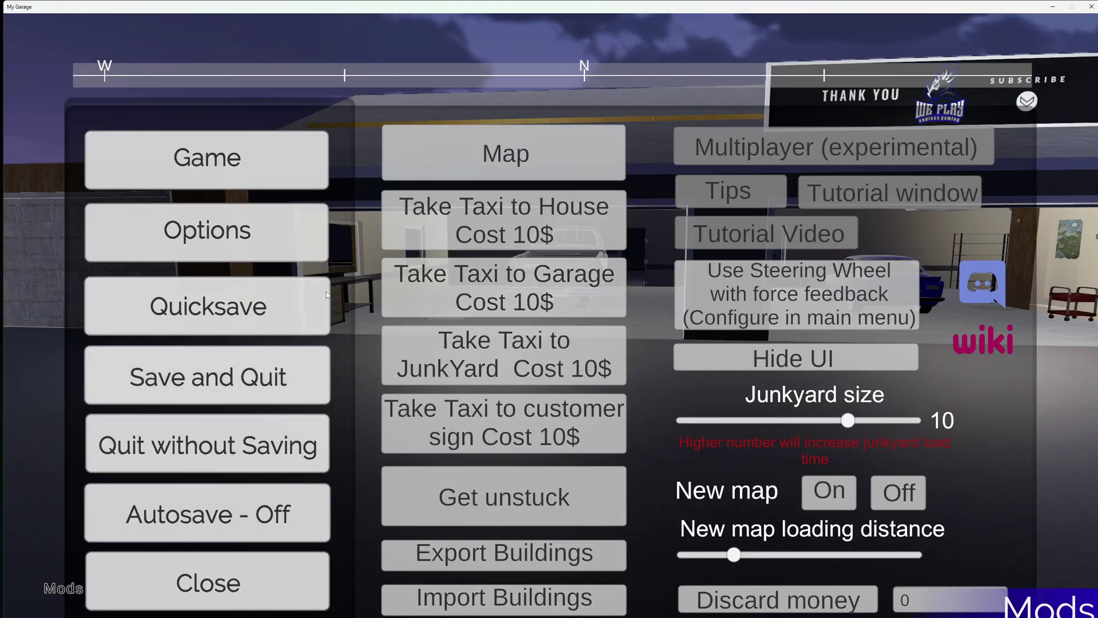
left_click_drag(617, 6, 482, 19)
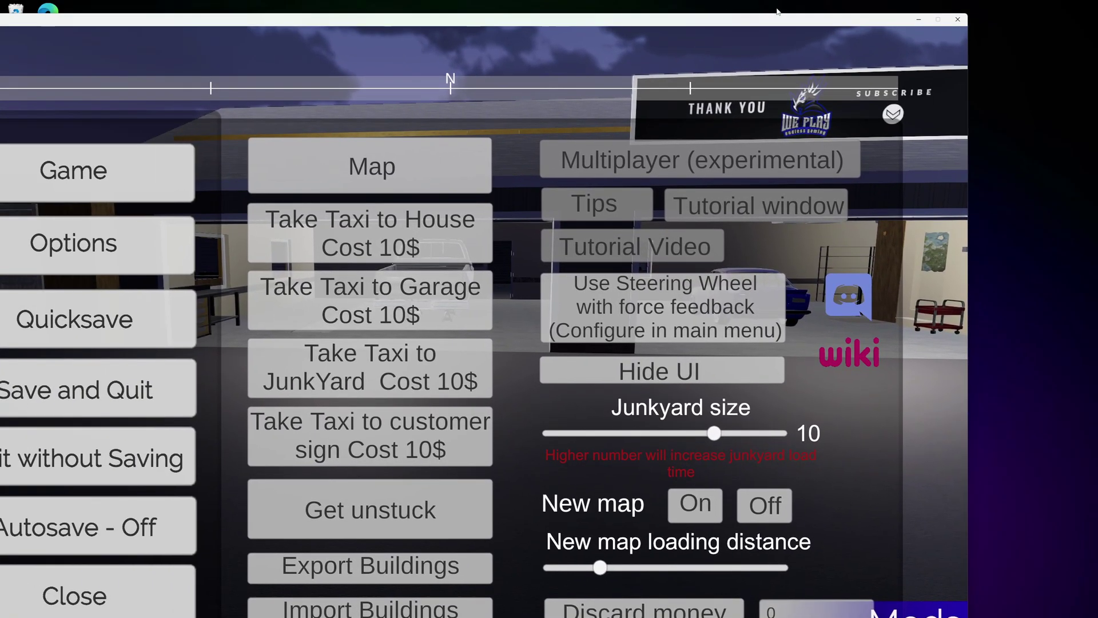
left_click(919, 18)
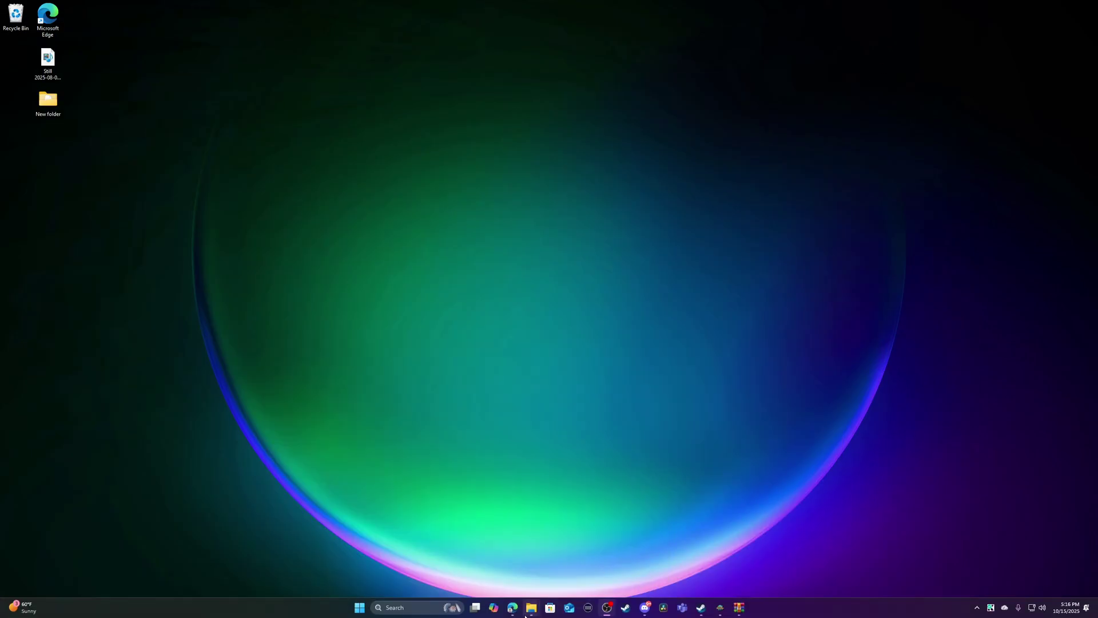
Step: Bring up the My Garage folder window, move it to uncover more of the desktop, and open the save5 folder
mouse_move(533, 612)
left_click(485, 544)
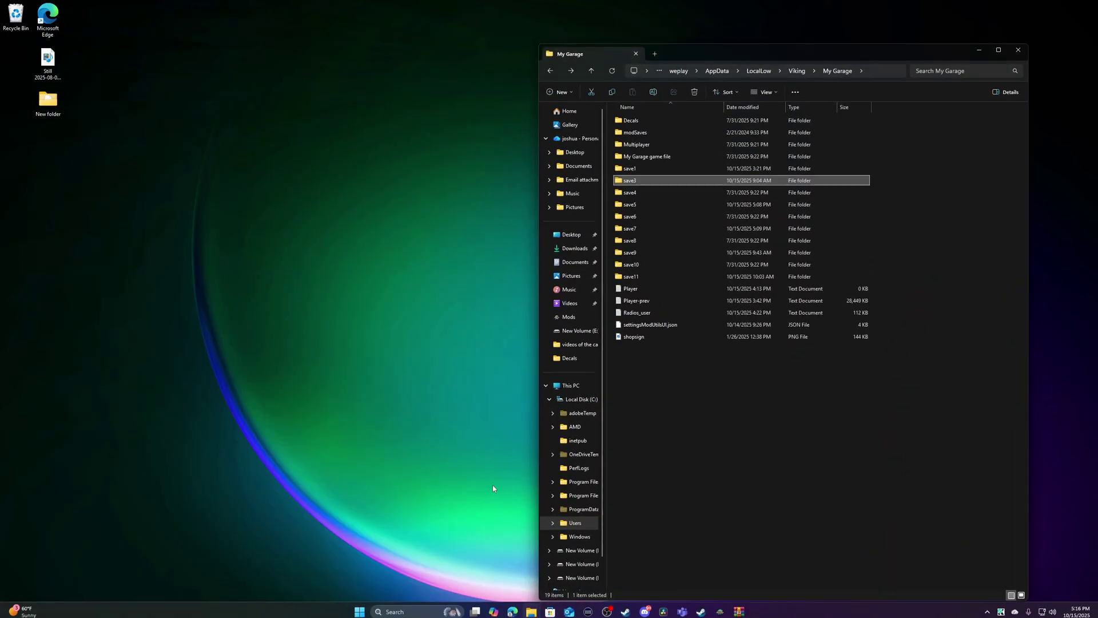
left_click_drag(689, 50, 564, 67)
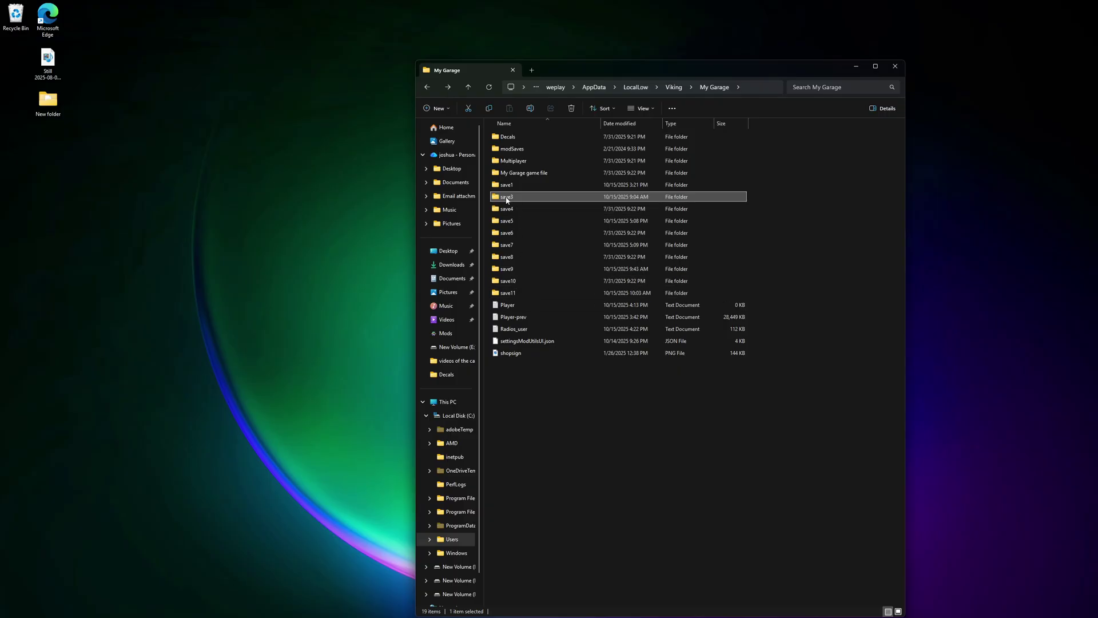
double_click(506, 221)
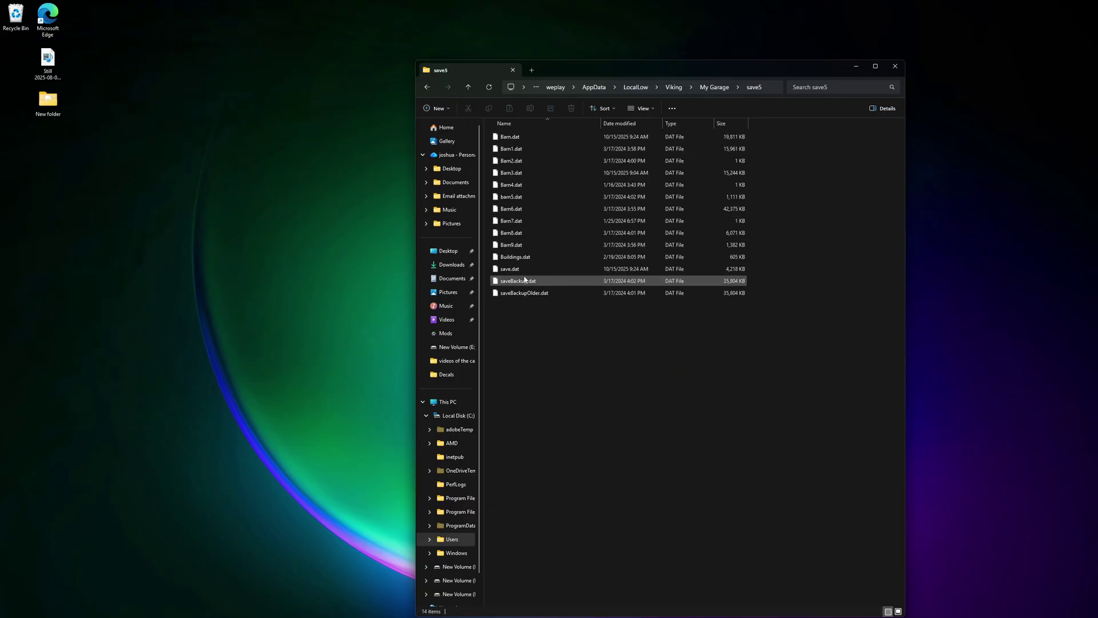
Step: Copy Buildings.dat from the save5 folder to the desktop and position the copy in the open space beside the folder window
right_click(513, 259)
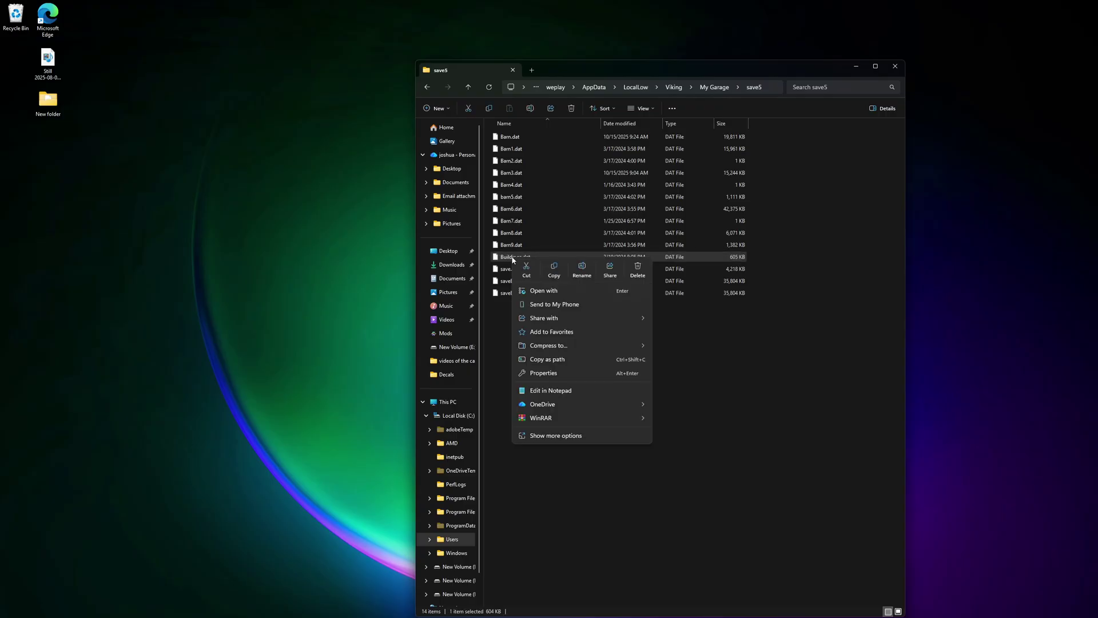
left_click(559, 265)
right_click(247, 231)
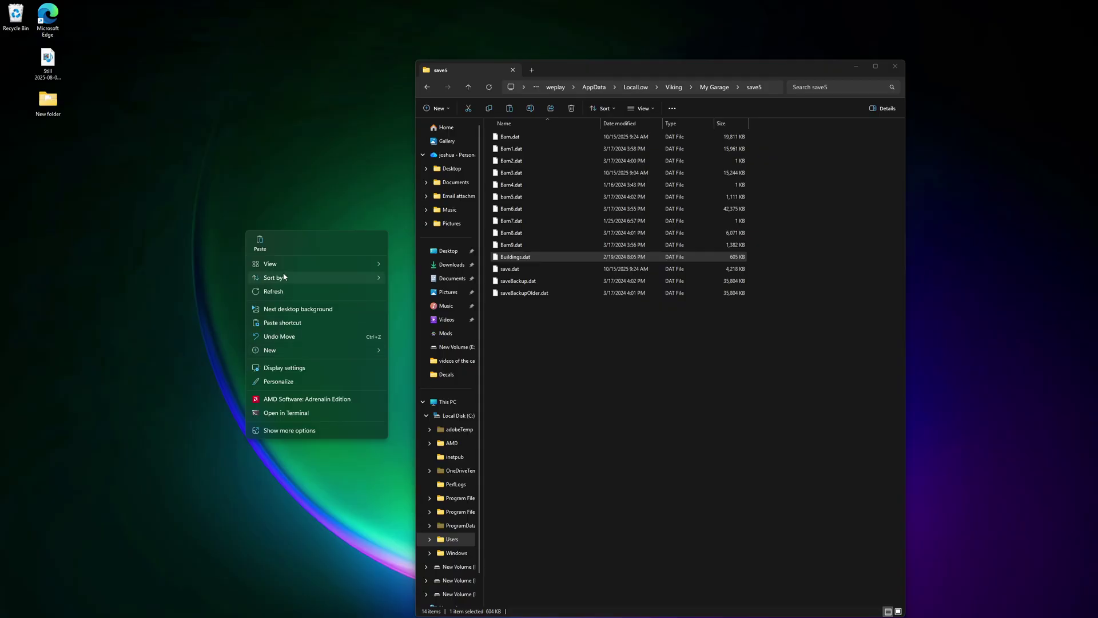
left_click(260, 242)
left_click_drag(16, 60, 304, 273)
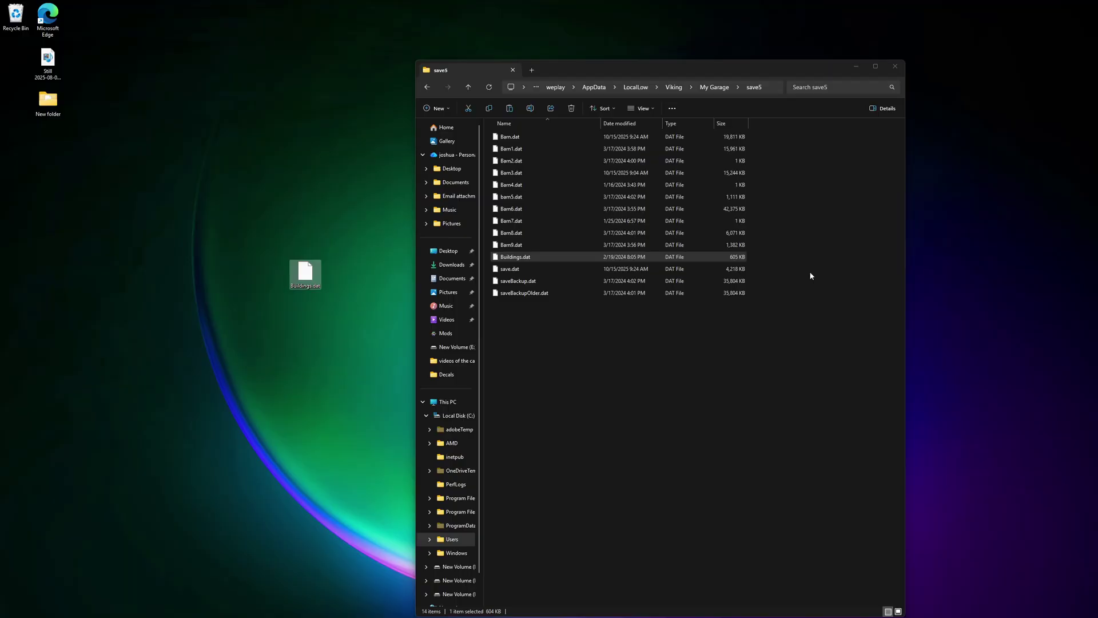
left_click_drag(305, 275, 146, 180)
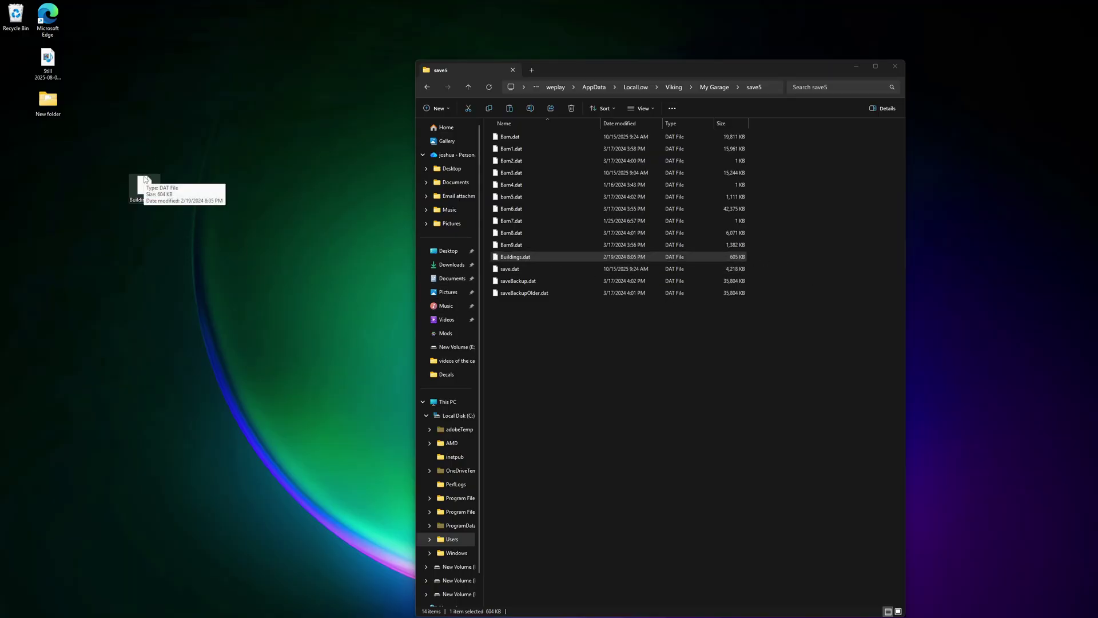